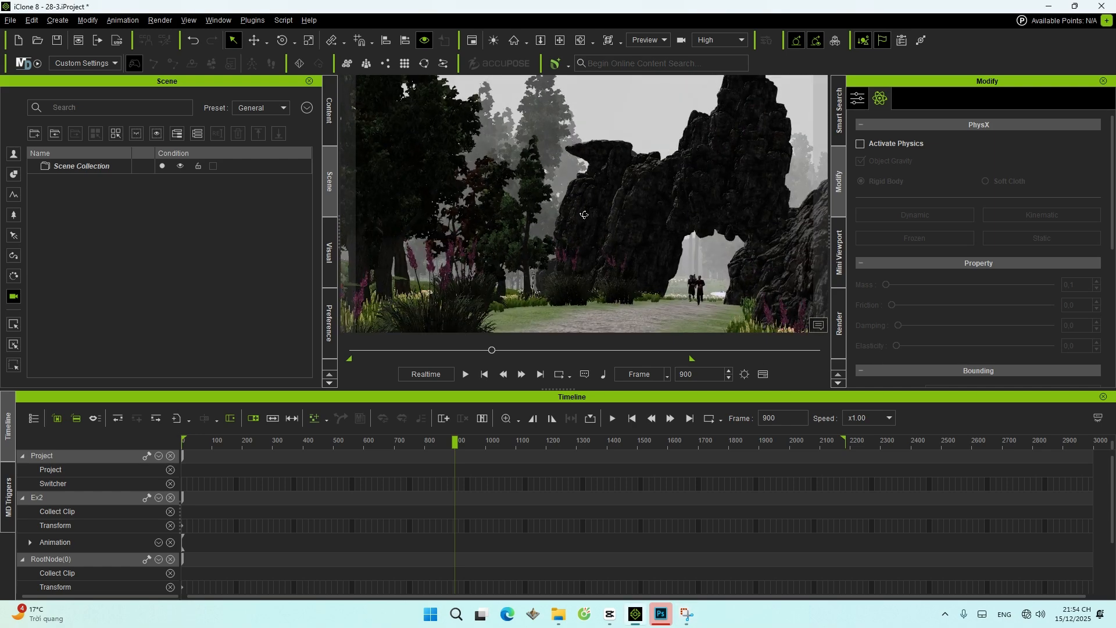
# Step: Select the skeleton character and examine its head, open mouth and body from the front, side and back
pyautogui.click(593, 214)
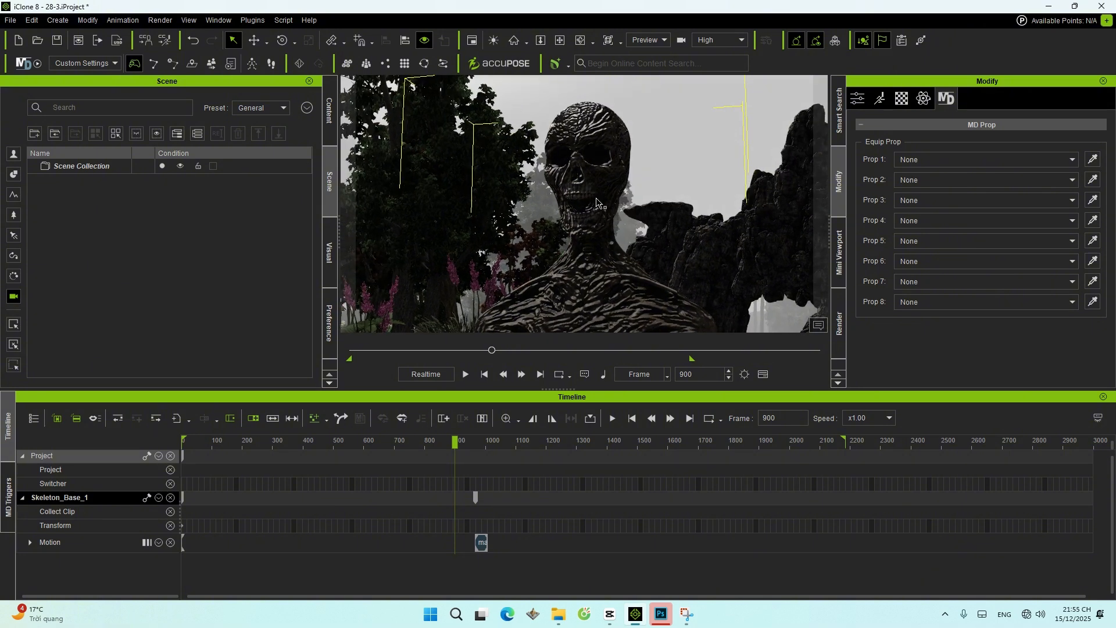
pyautogui.scroll(6, 594, 213)
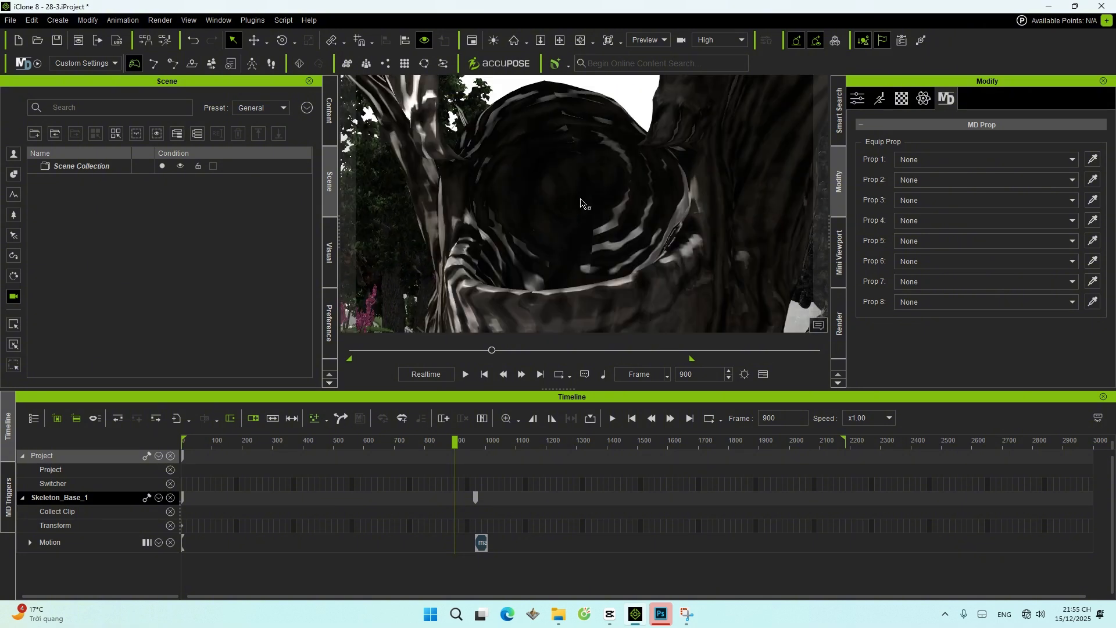
pyautogui.scroll(-3, 577, 193)
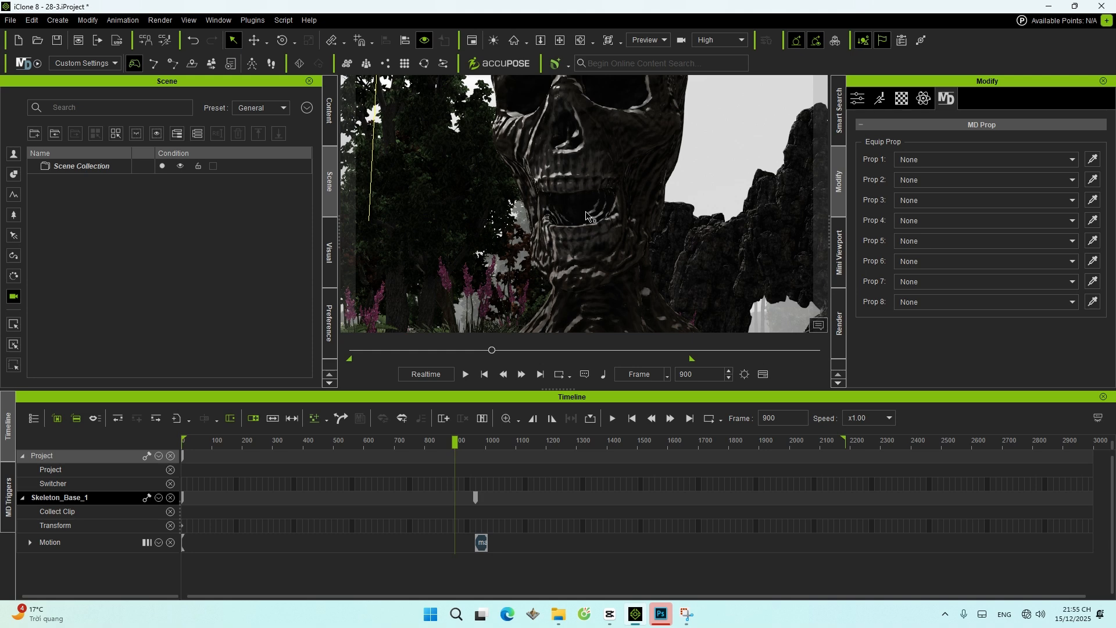
pyautogui.moveTo(561, 243); pyautogui.dragTo(561, 198)
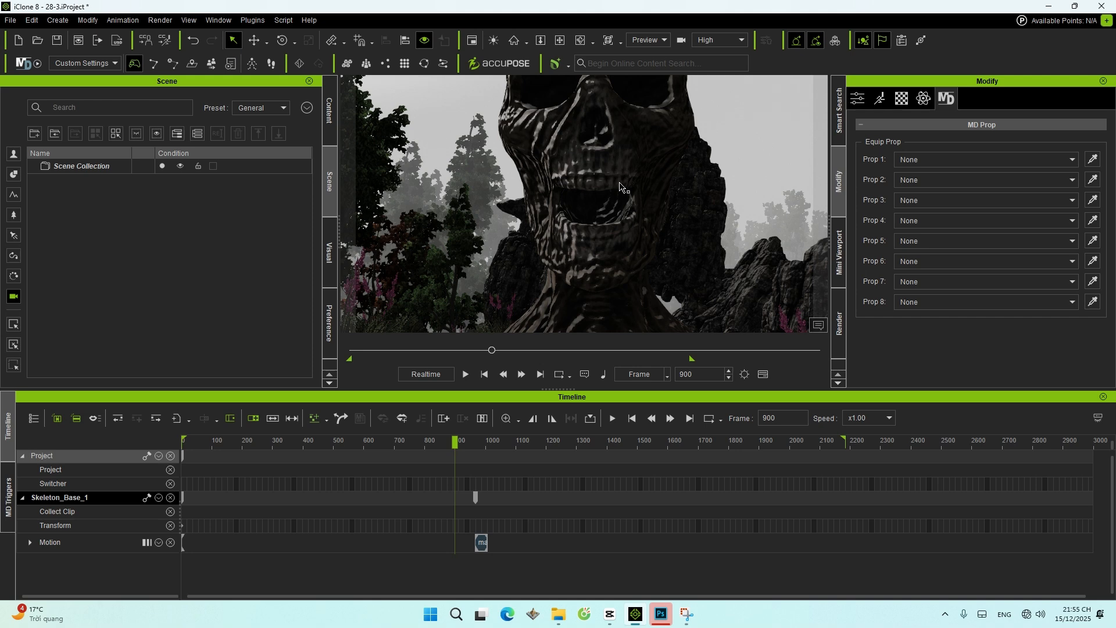
pyautogui.moveTo(651, 186); pyautogui.dragTo(528, 180)
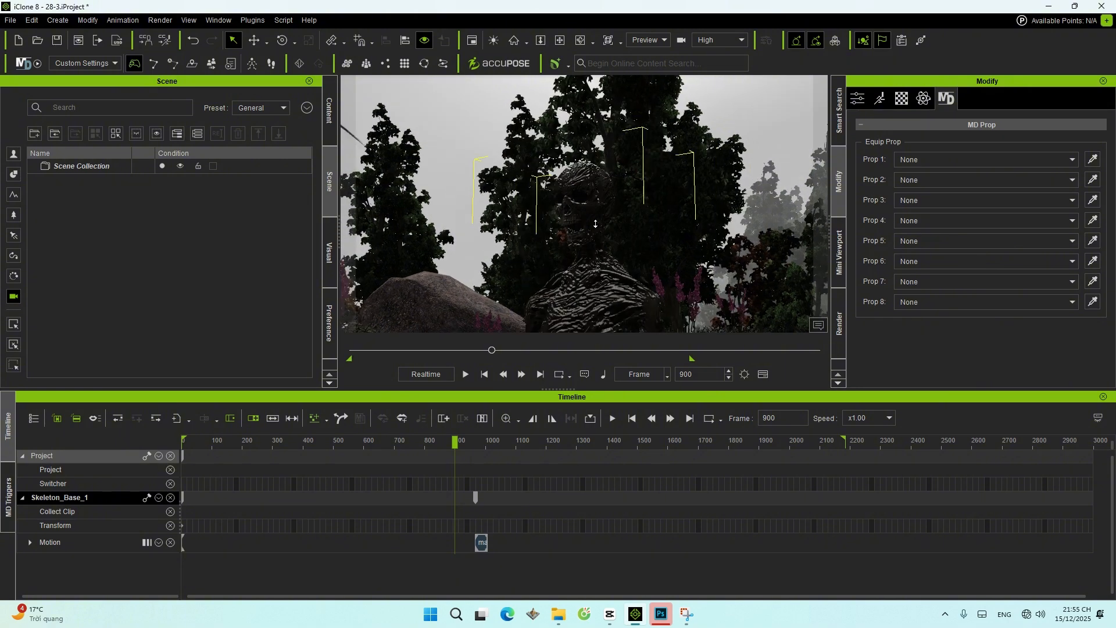
pyautogui.moveTo(579, 240); pyautogui.dragTo(661, 231)
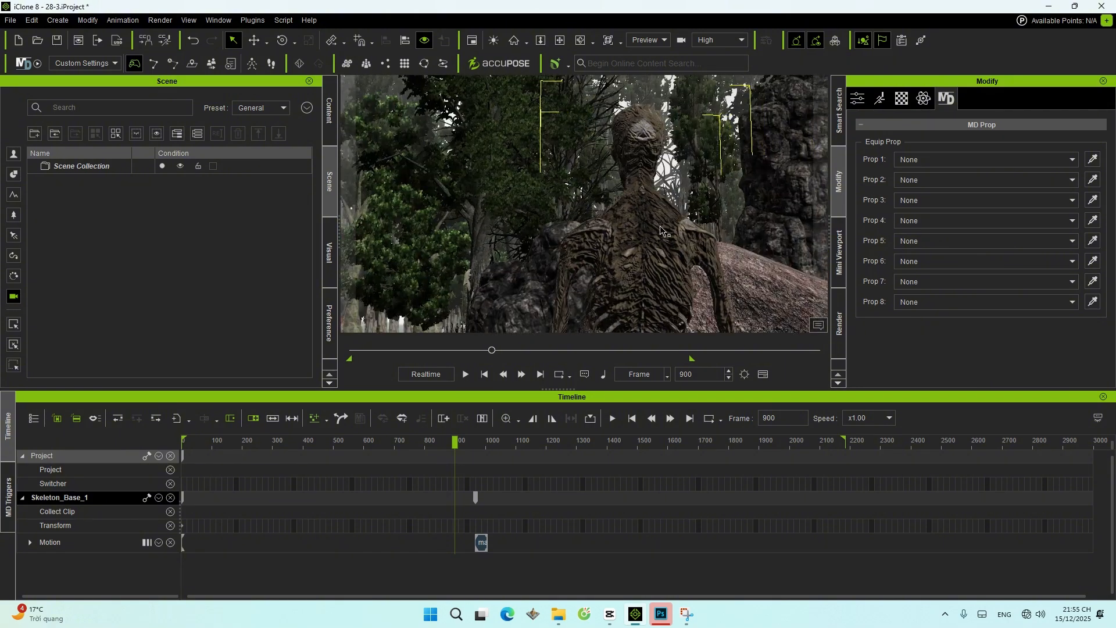
pyautogui.moveTo(605, 260); pyautogui.dragTo(512, 186)
pyautogui.moveTo(640, 260); pyautogui.dragTo(718, 225)
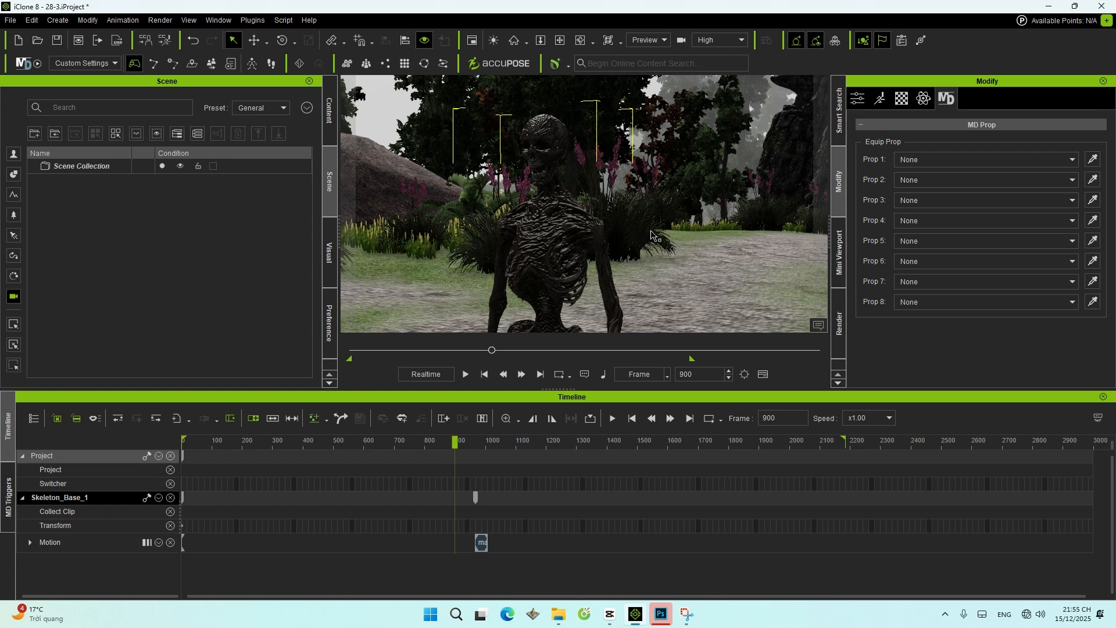
pyautogui.moveTo(656, 236); pyautogui.dragTo(637, 265)
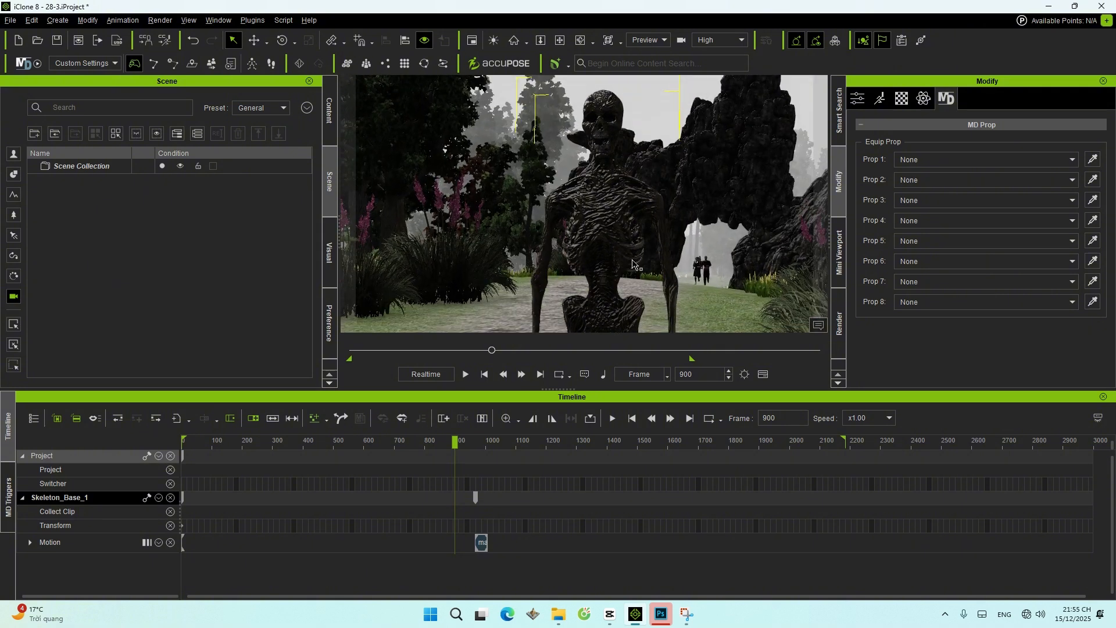
# Step: Reselect the skeleton character after picking the rocks, and review its material list and PBR texture maps
pyautogui.click(738, 162)
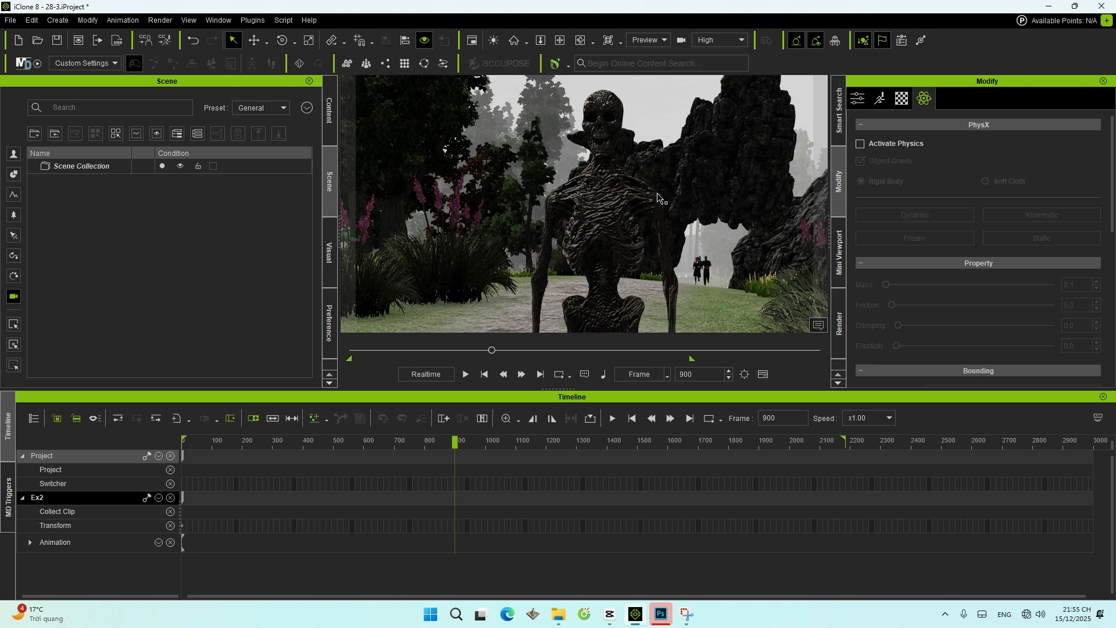
pyautogui.click(617, 218)
pyautogui.scroll(2, 623, 206)
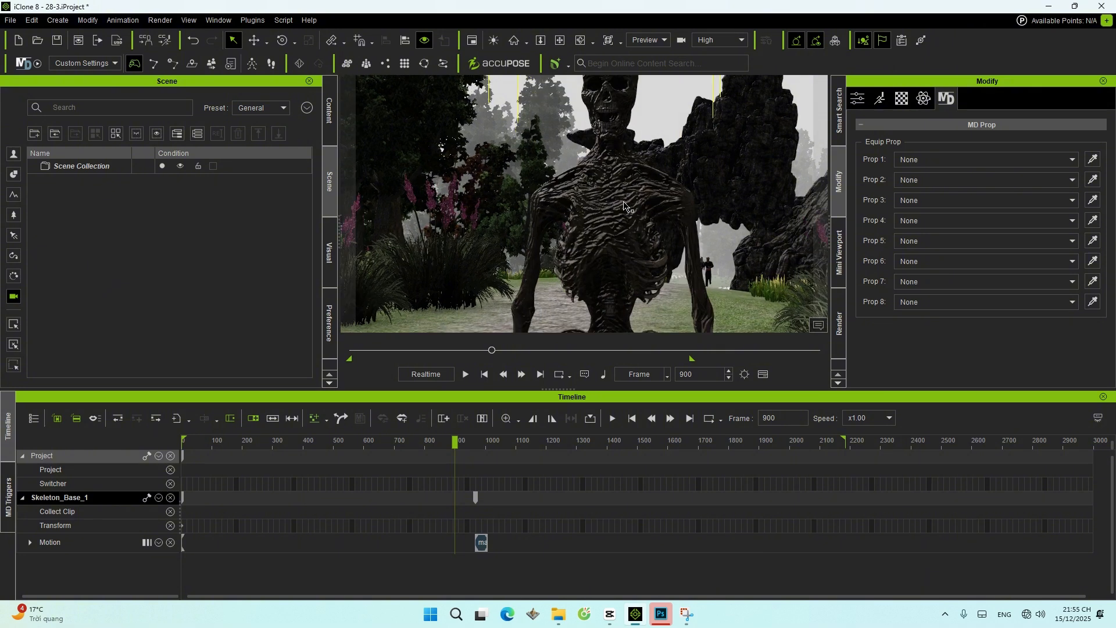
pyautogui.scroll(1, 624, 204)
pyautogui.moveTo(640, 190)
pyautogui.mouseDown()
pyautogui.moveTo(625, 240)
pyautogui.moveTo(624, 196)
pyautogui.mouseUp()
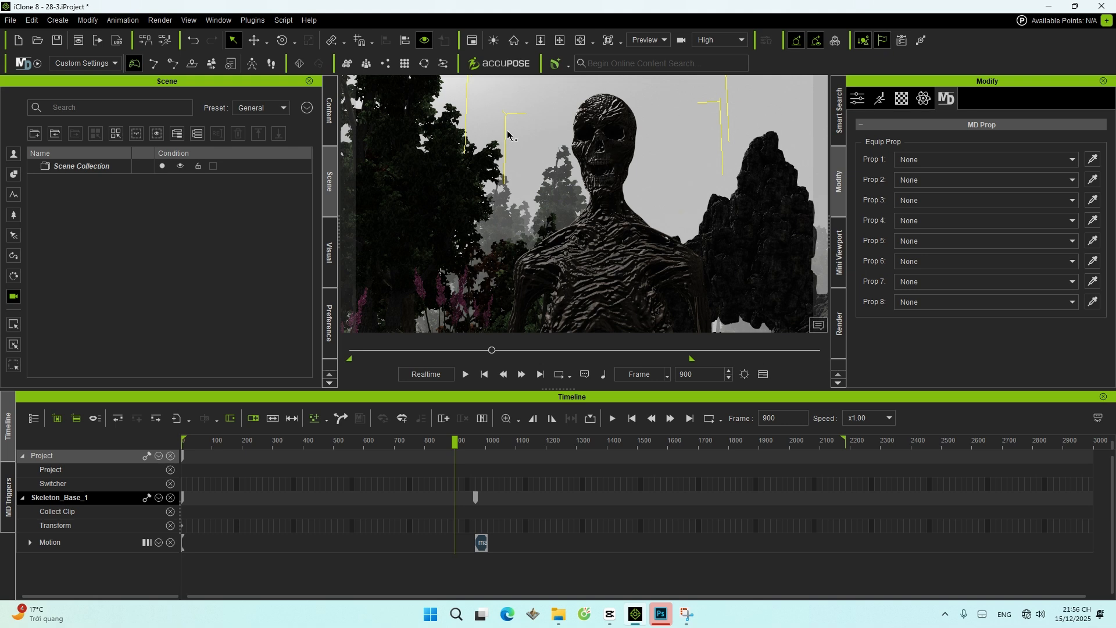
pyautogui.click(903, 102)
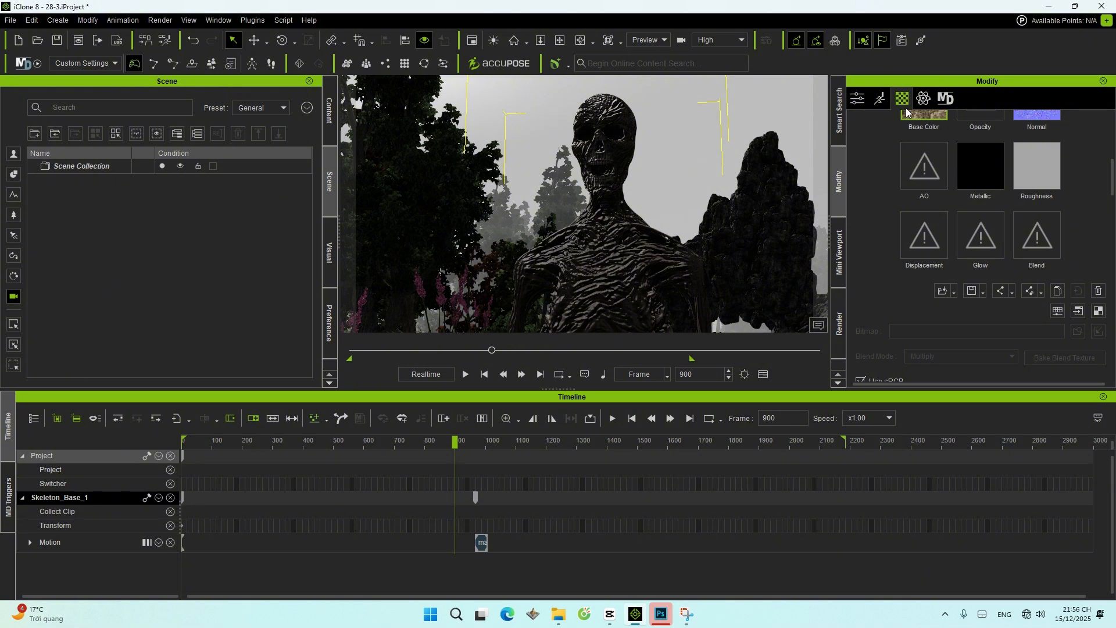
pyautogui.scroll(4, 953, 210)
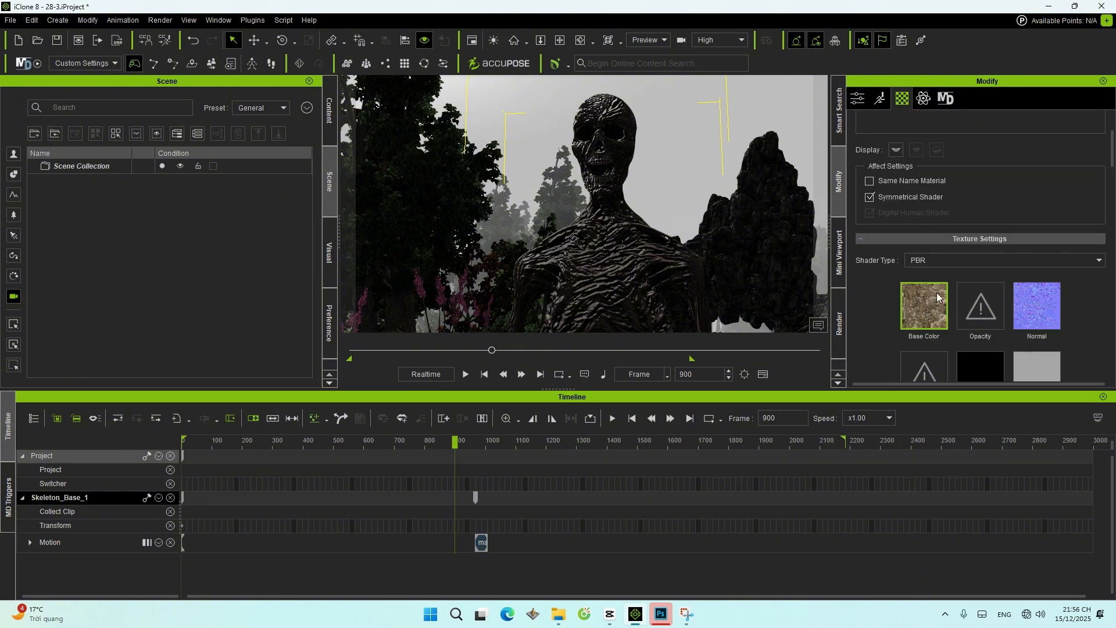
pyautogui.scroll(-5, 954, 300)
pyautogui.scroll(2, 950, 241)
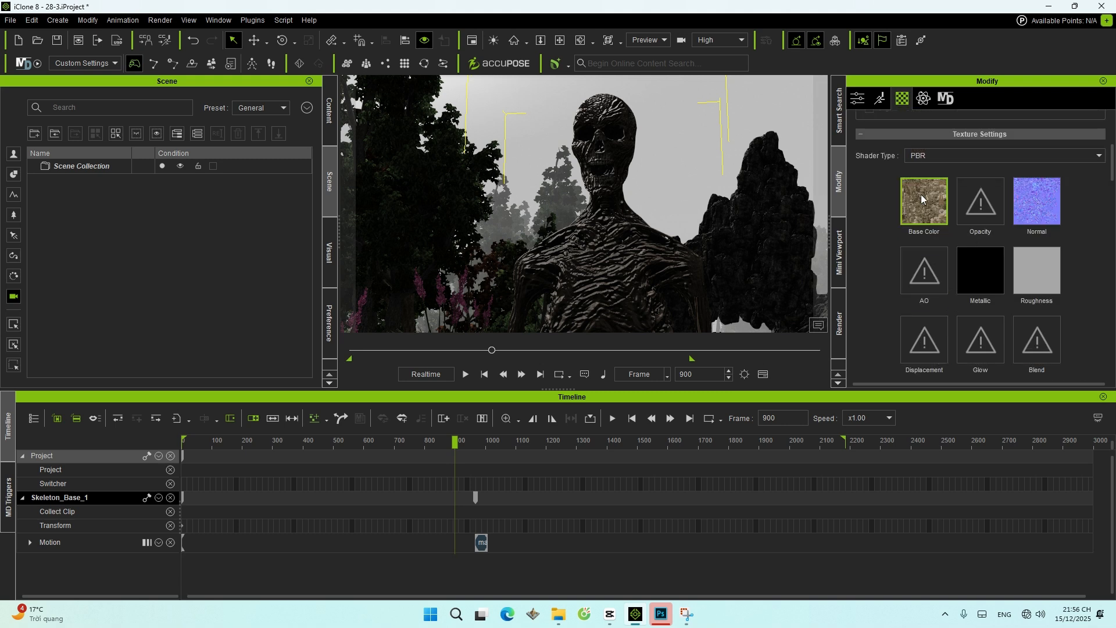
pyautogui.scroll(6, 1013, 225)
pyautogui.scroll(-6, 961, 231)
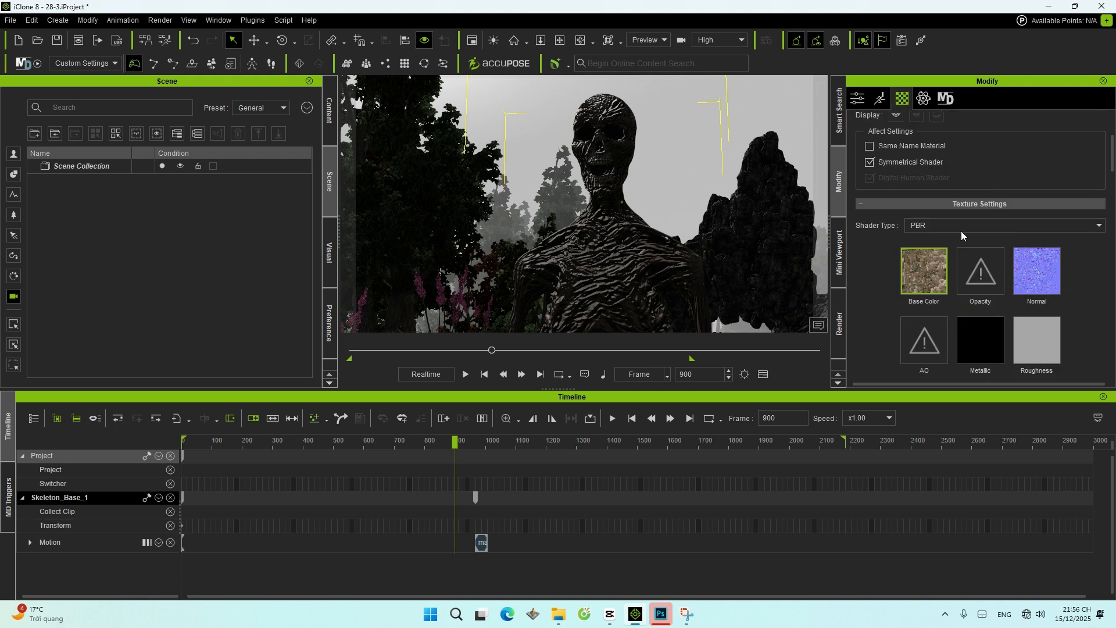
pyautogui.scroll(5, 1011, 224)
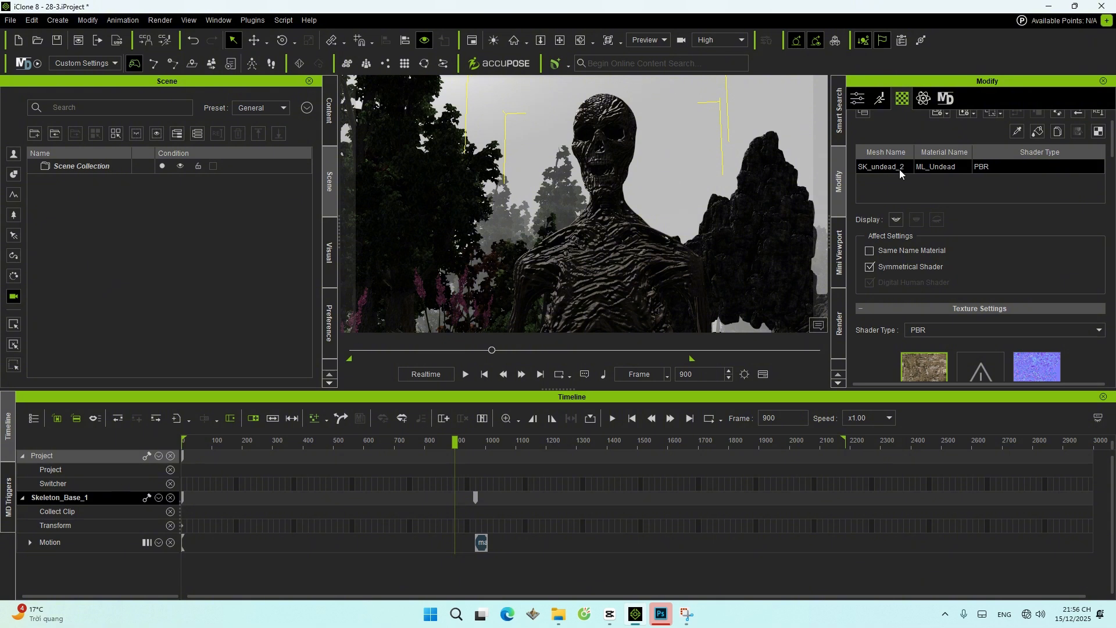
# Step: Select the rock formation and compare the Base Color textures of its CrackedRocksBig2, CrackedRocksBig1 and CrackedRocksSmall materials
pyautogui.click(779, 224)
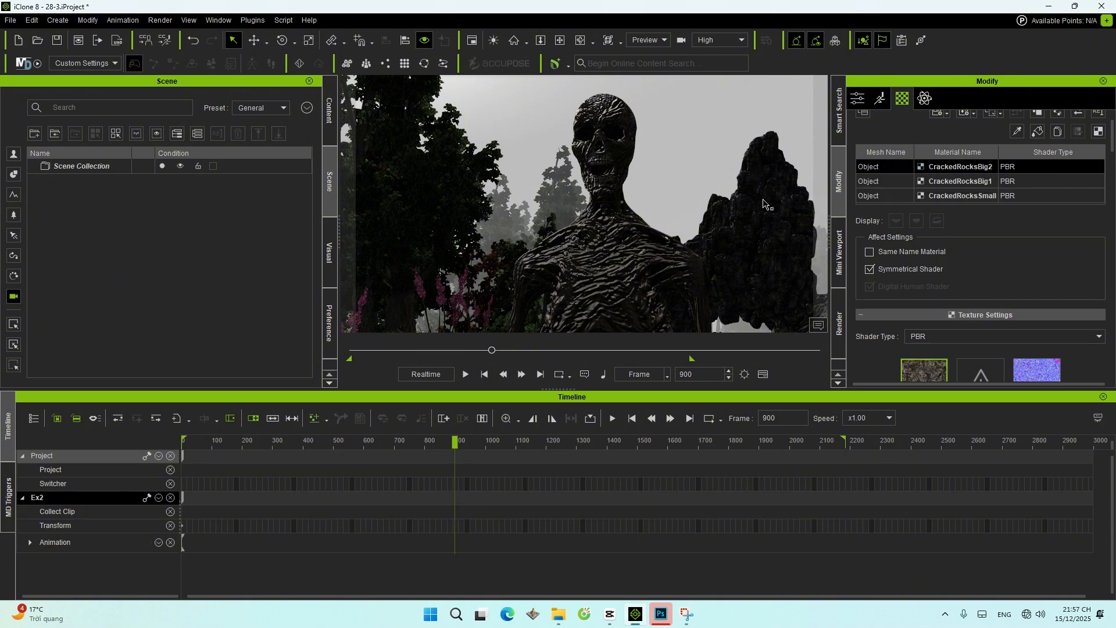
pyautogui.scroll(-1, 872, 169)
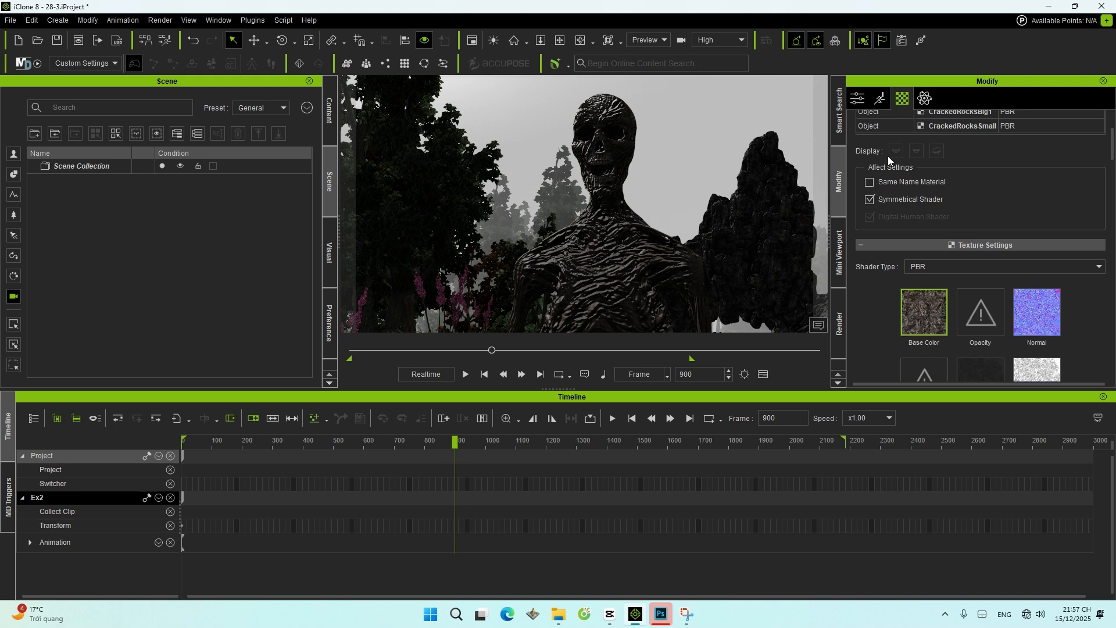
pyautogui.scroll(1, 886, 159)
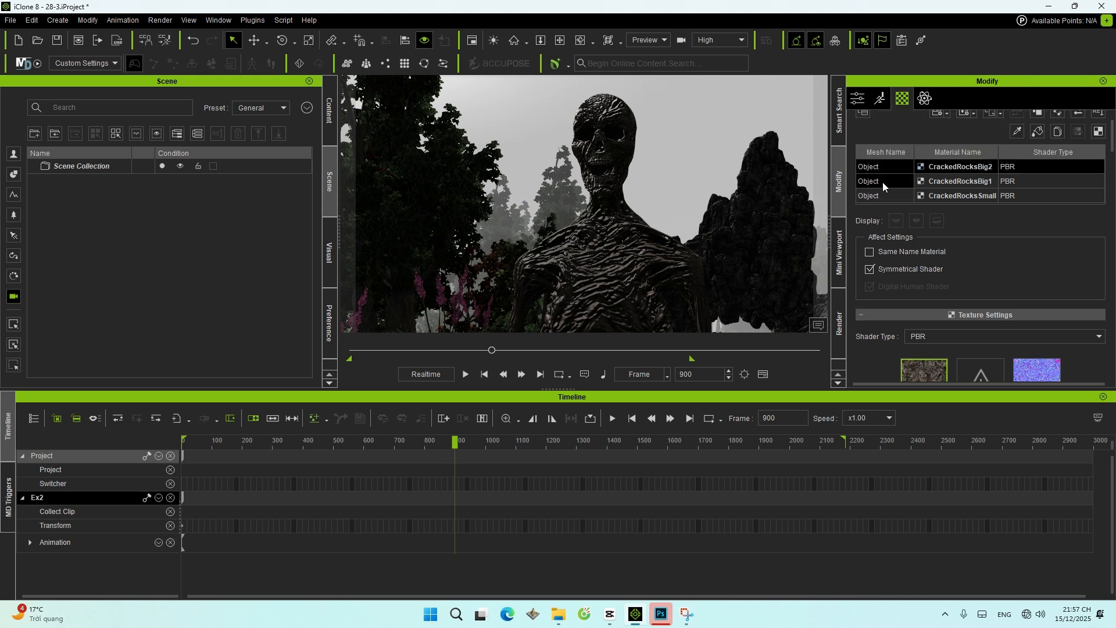
pyautogui.scroll(-1, 919, 314)
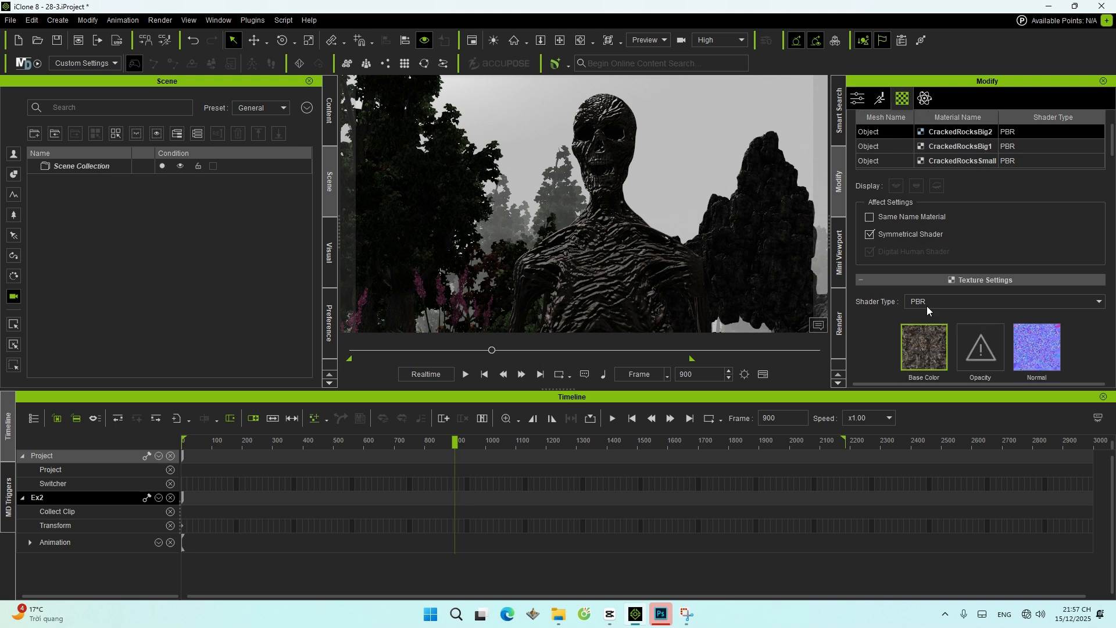
pyautogui.click(887, 146)
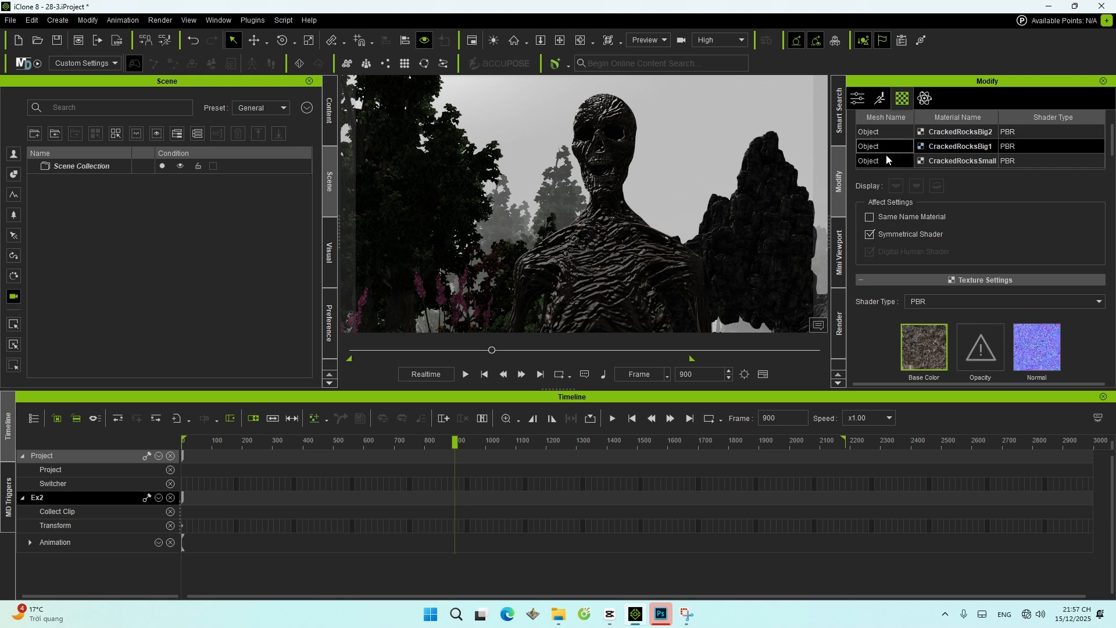
pyautogui.click(884, 132)
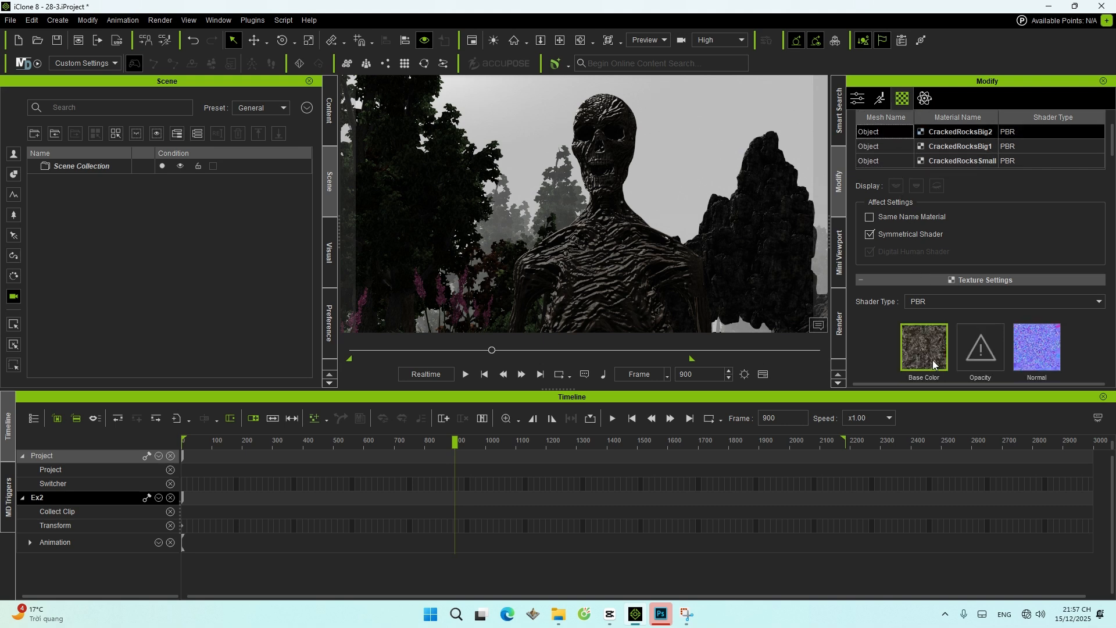
pyautogui.click(886, 147)
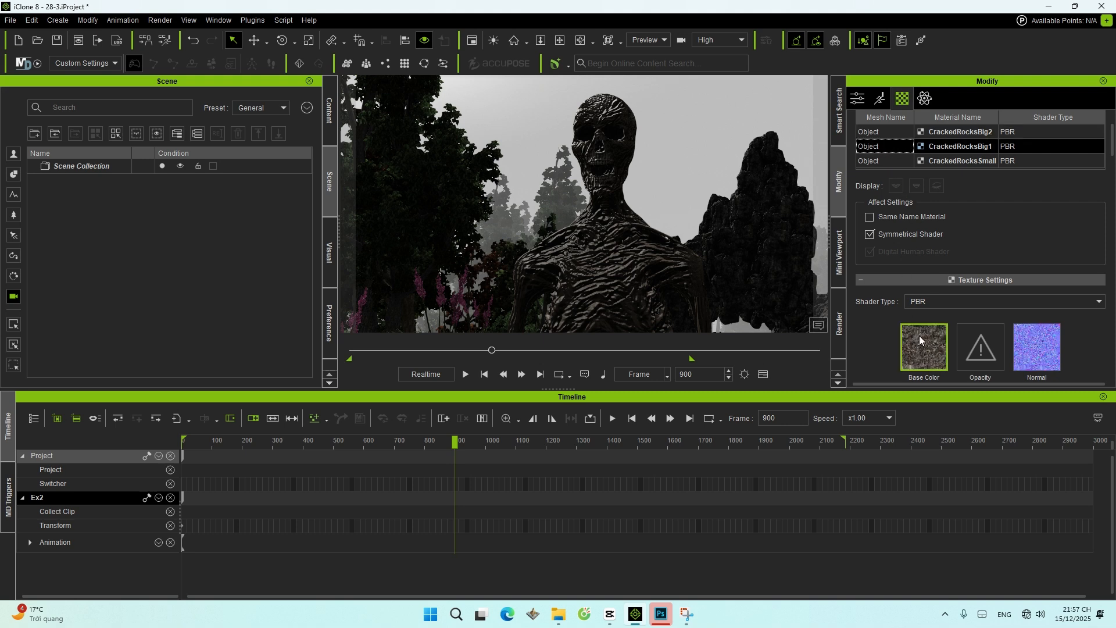
pyautogui.click(878, 160)
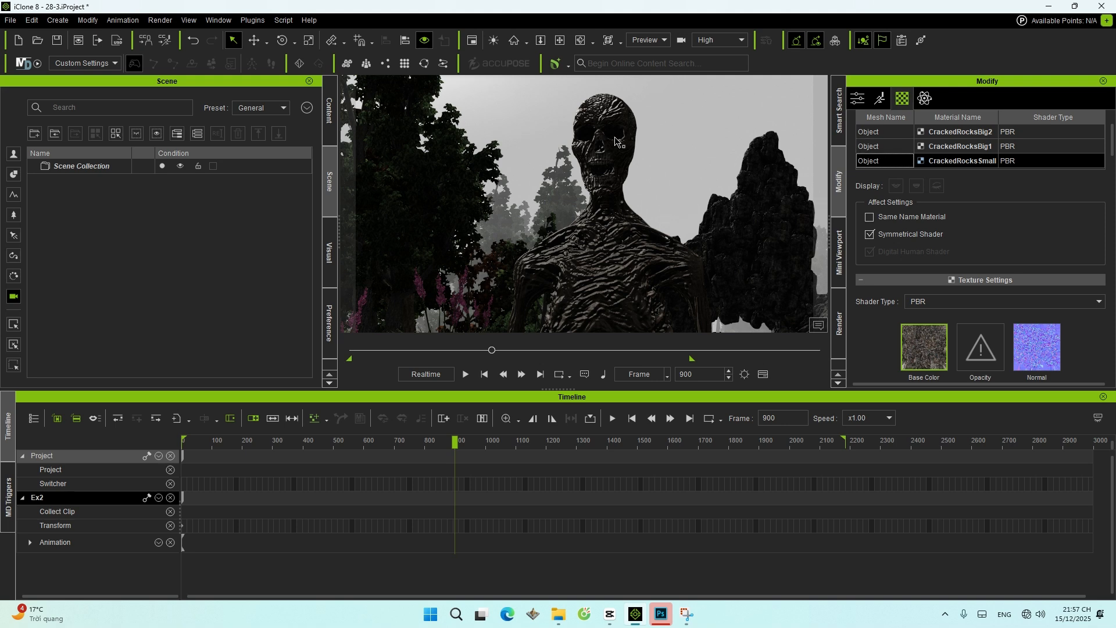
# Step: Reselect the skeleton character and inspect the texture channels of its ML_Undead material, from Base Color down to Glow and Blend
pyautogui.click(610, 120)
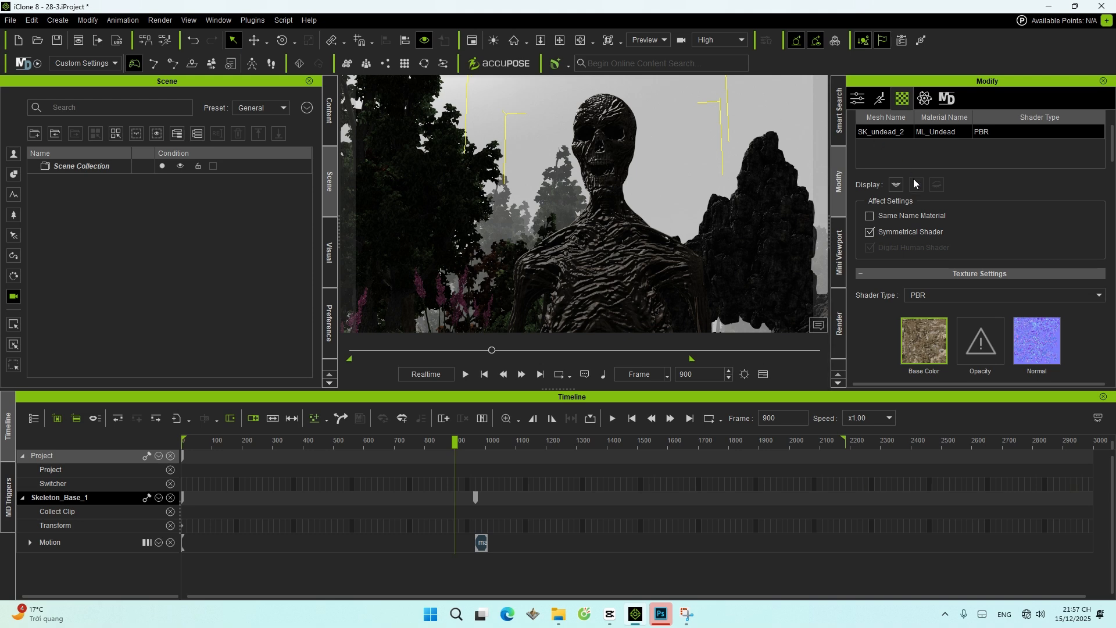
pyautogui.scroll(-2, 907, 360)
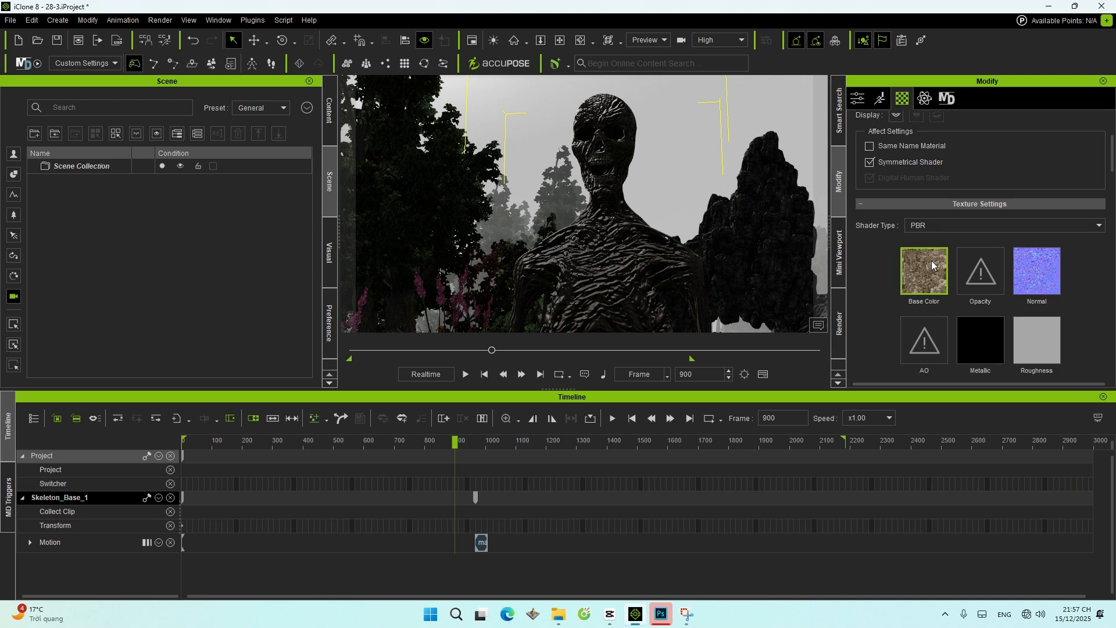
pyautogui.moveTo(933, 265)
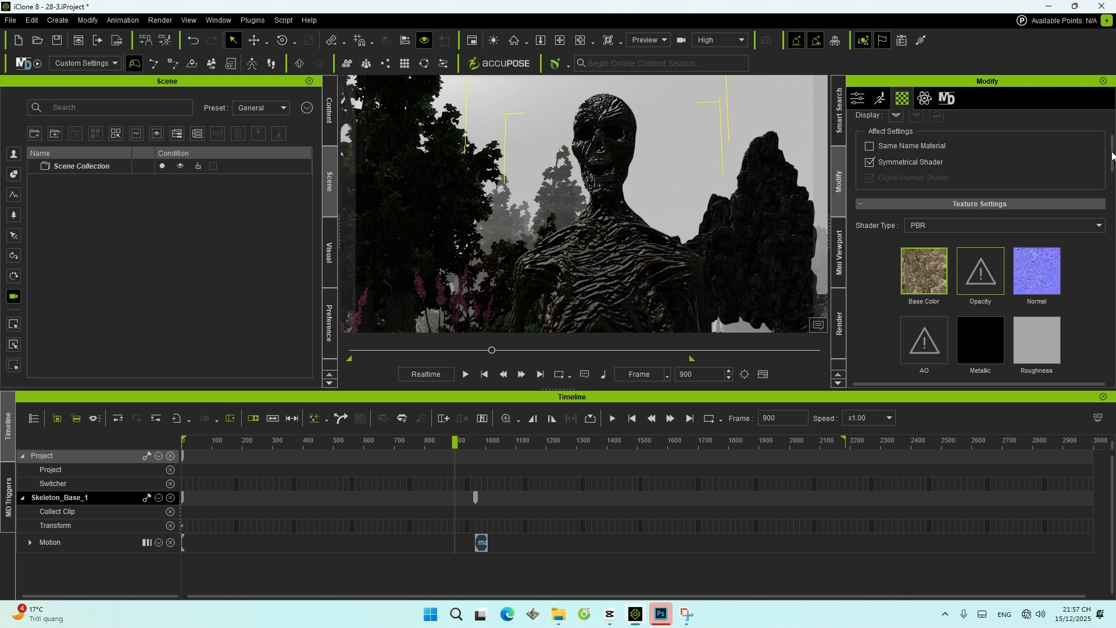
pyautogui.scroll(-3, 933, 282)
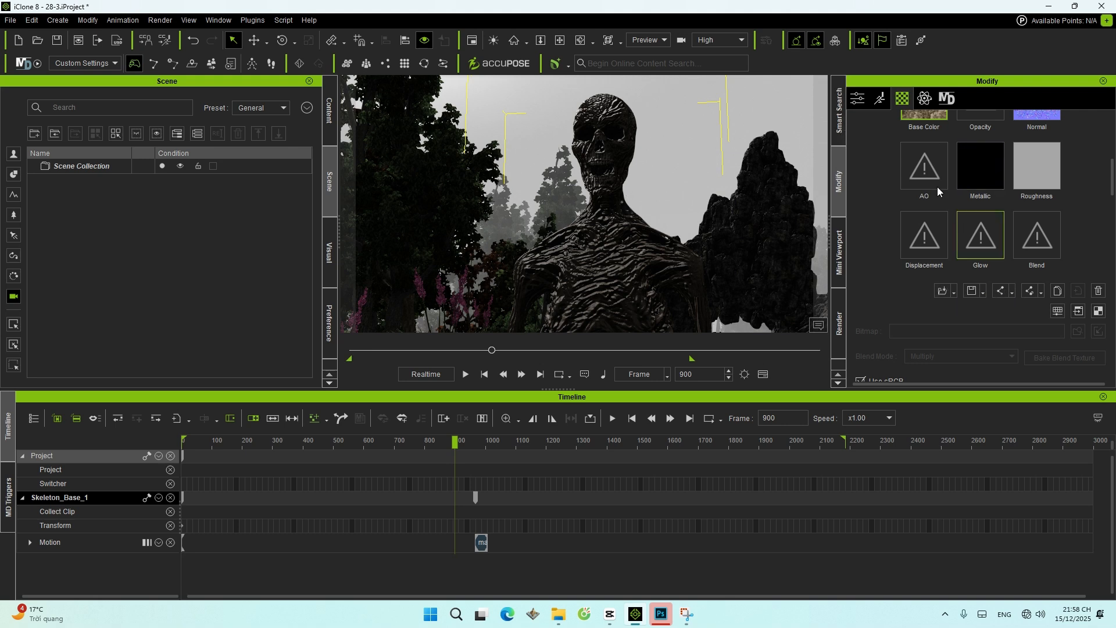
pyautogui.click(983, 292)
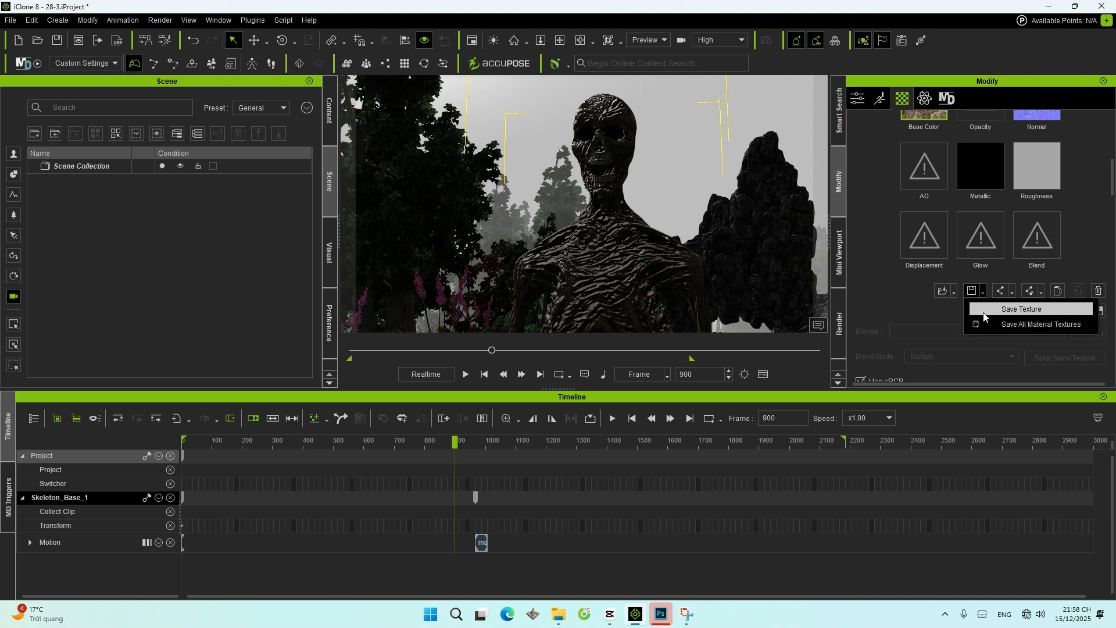
pyautogui.click(1017, 311)
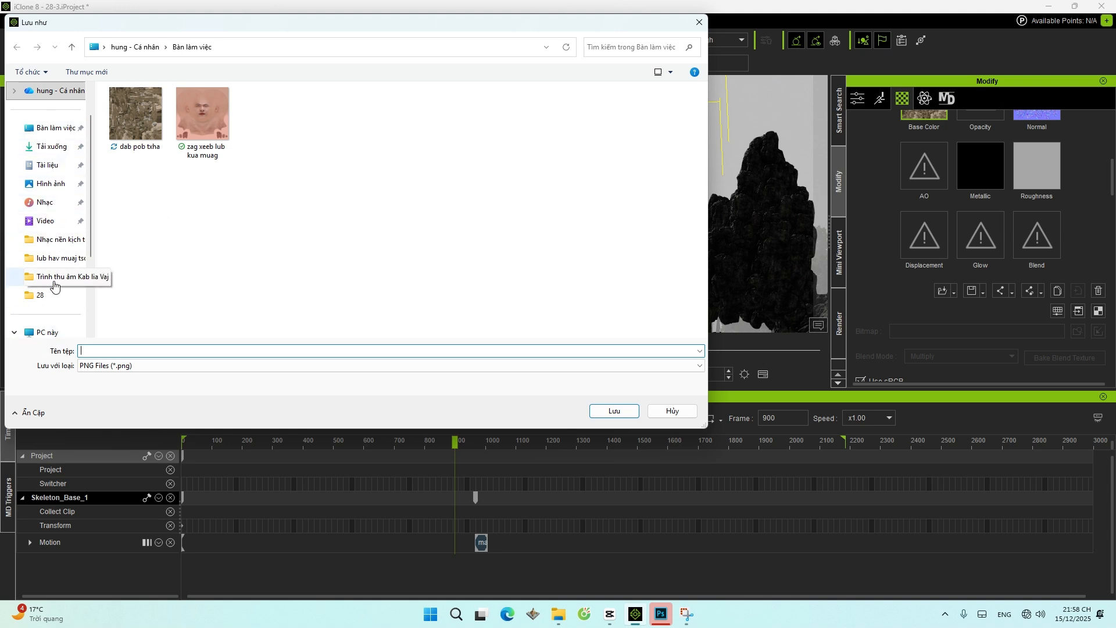
pyautogui.click(699, 22)
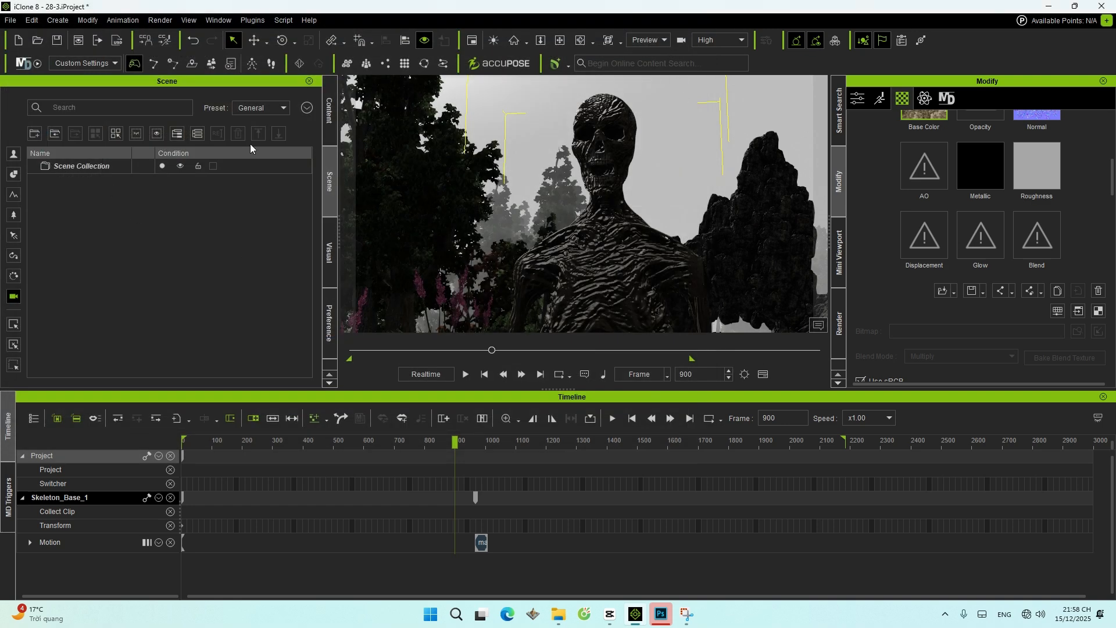
# Step: Minimize iClone and switch to Photoshop
pyautogui.click(1048, 10)
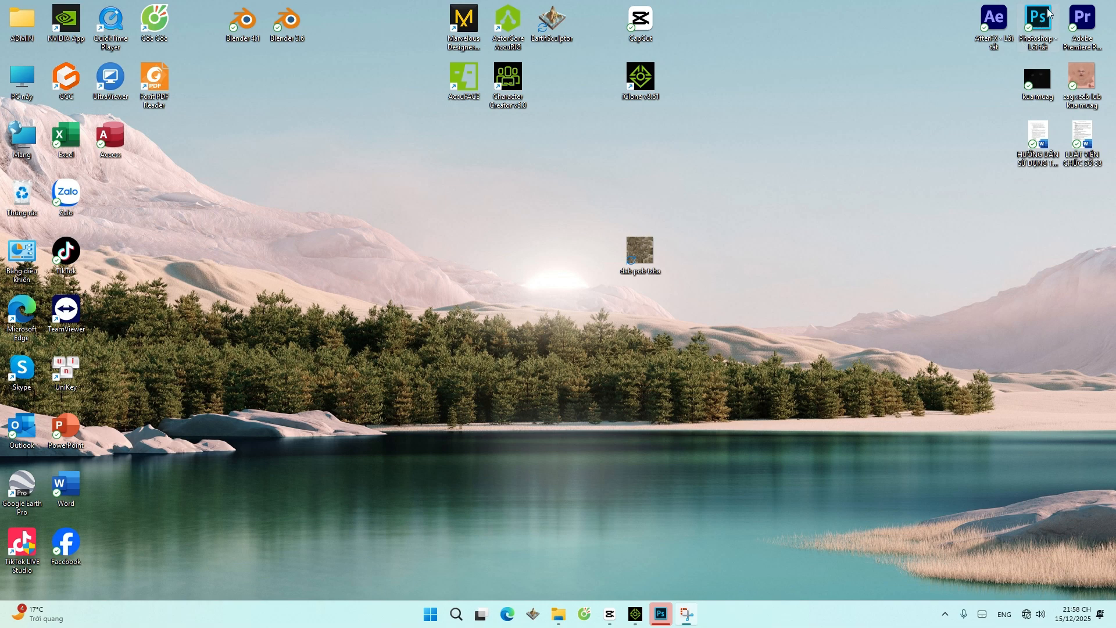
pyautogui.click(661, 614)
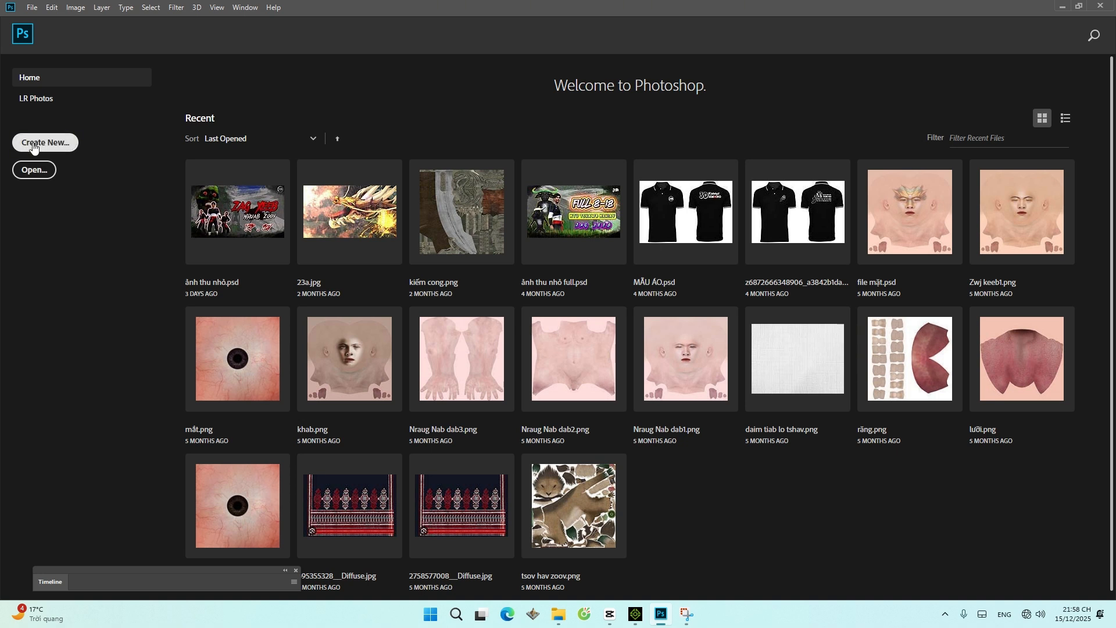
pyautogui.click(28, 173)
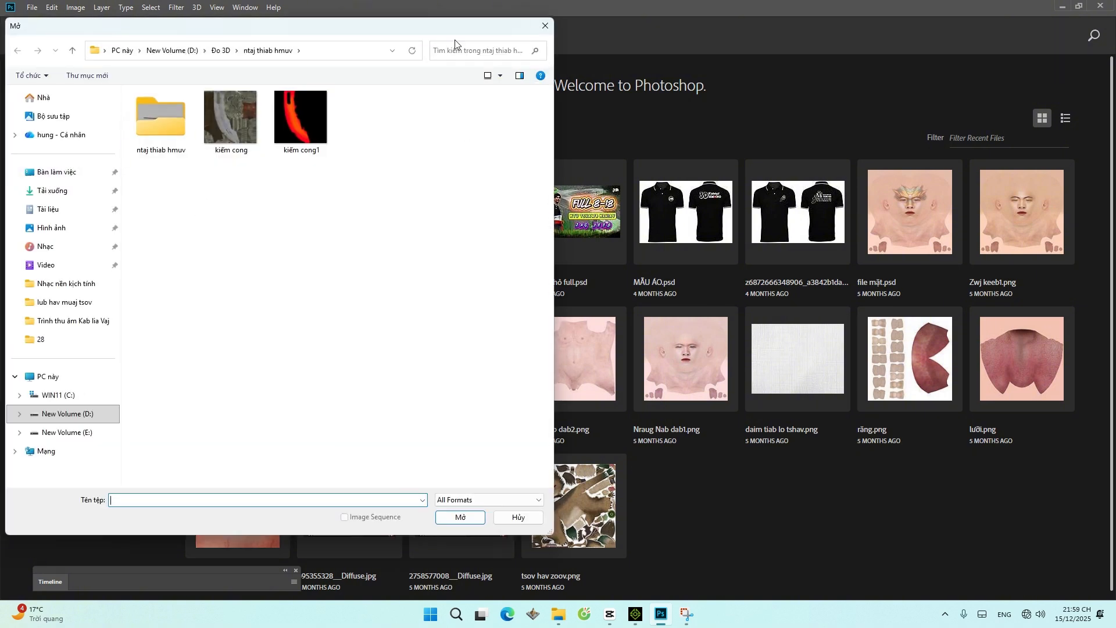
pyautogui.moveTo(349, 26); pyautogui.dragTo(335, 59)
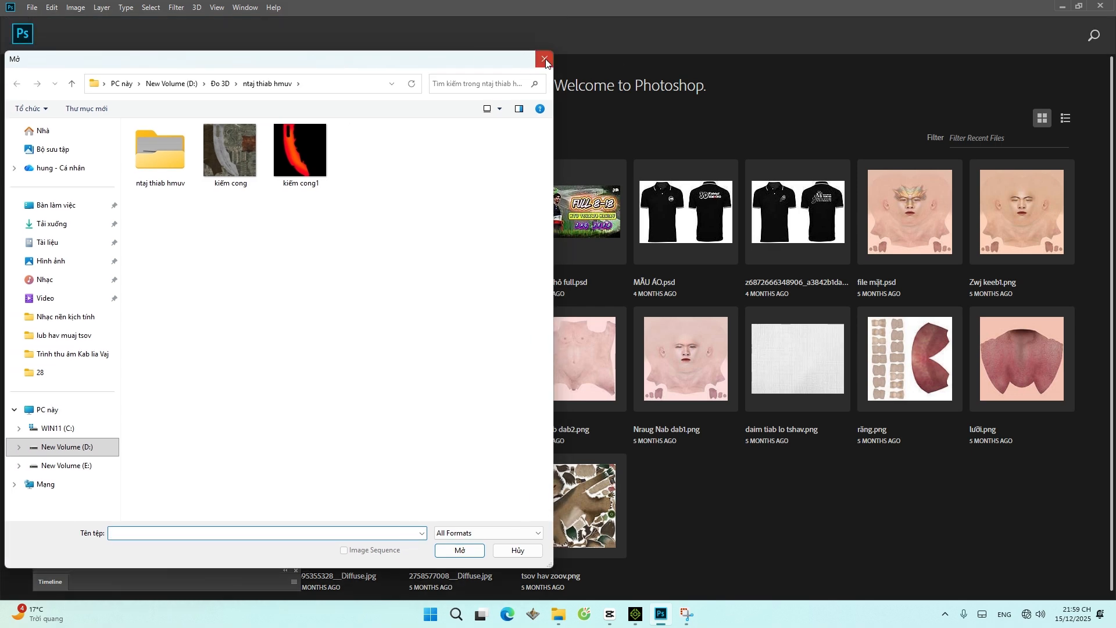
pyautogui.click(545, 59)
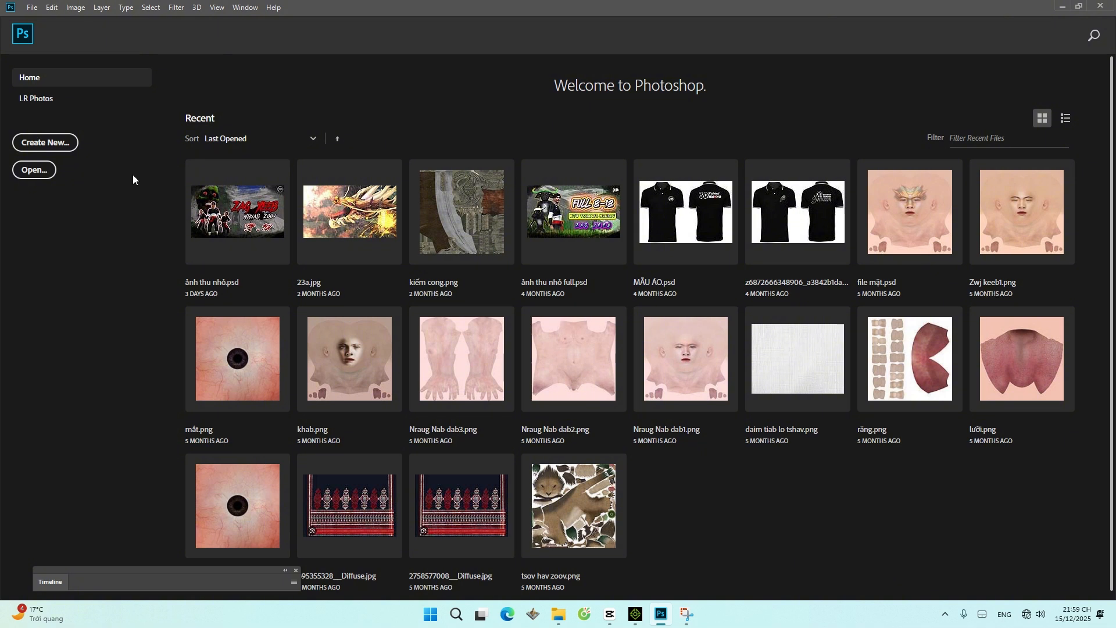
# Step: Open the exported texture image "dab pob txha" from the desktop folder (Bàn làm việc)
pyautogui.click(33, 172)
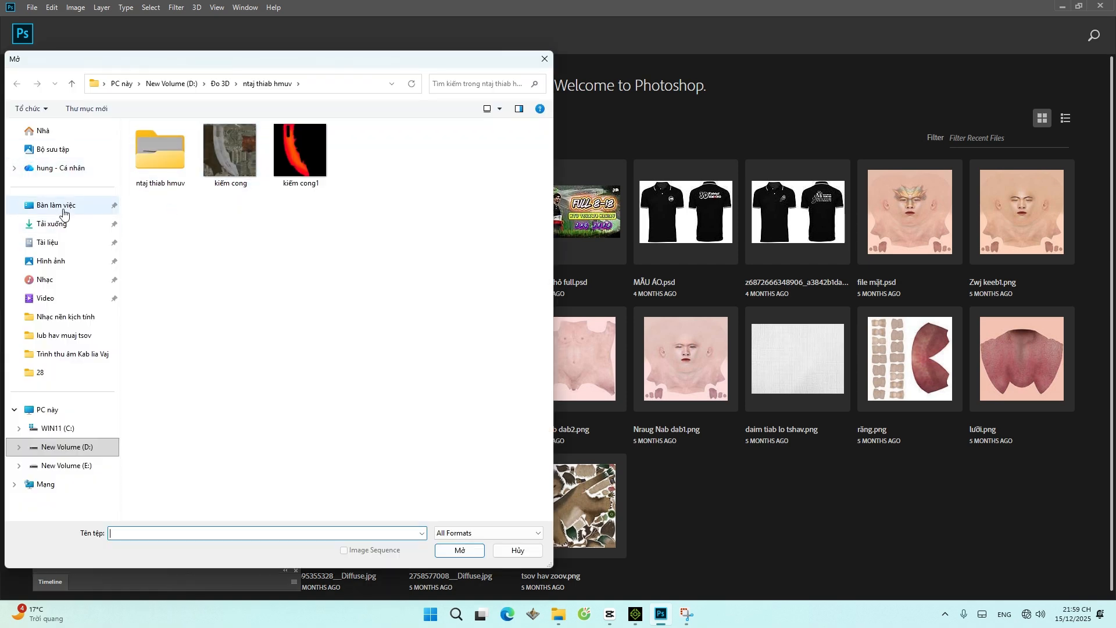
pyautogui.click(64, 212)
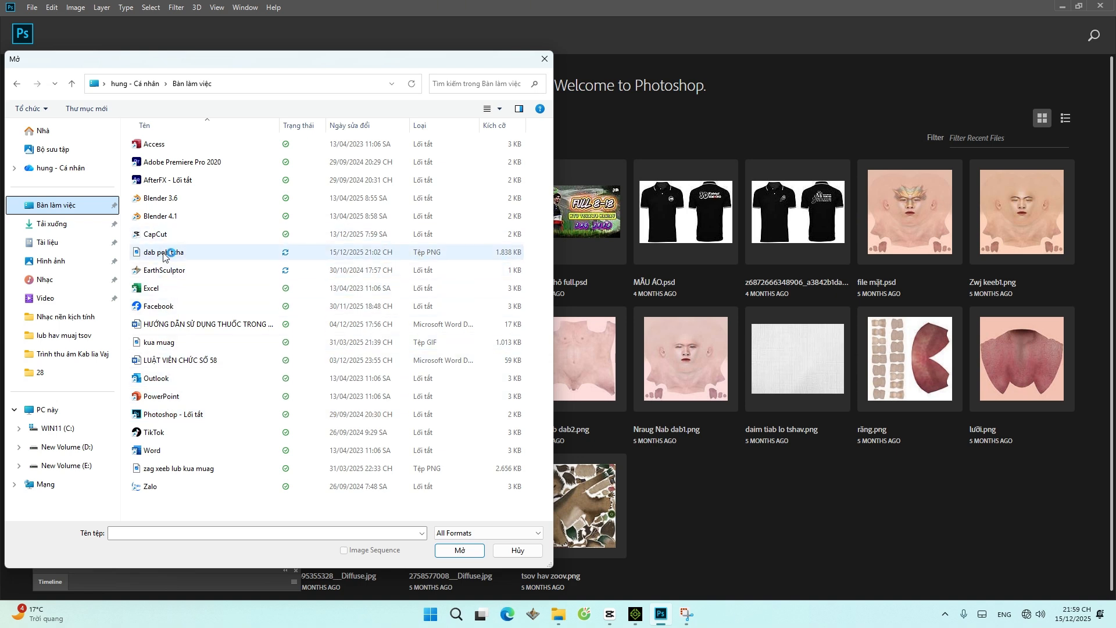
pyautogui.click(487, 108)
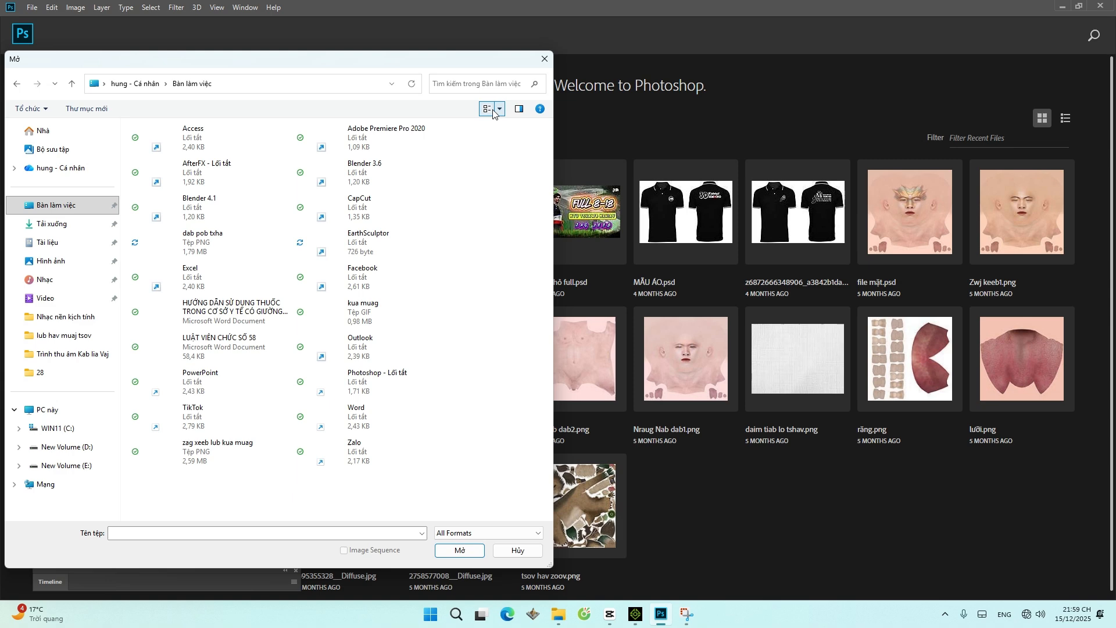
pyautogui.click(179, 246)
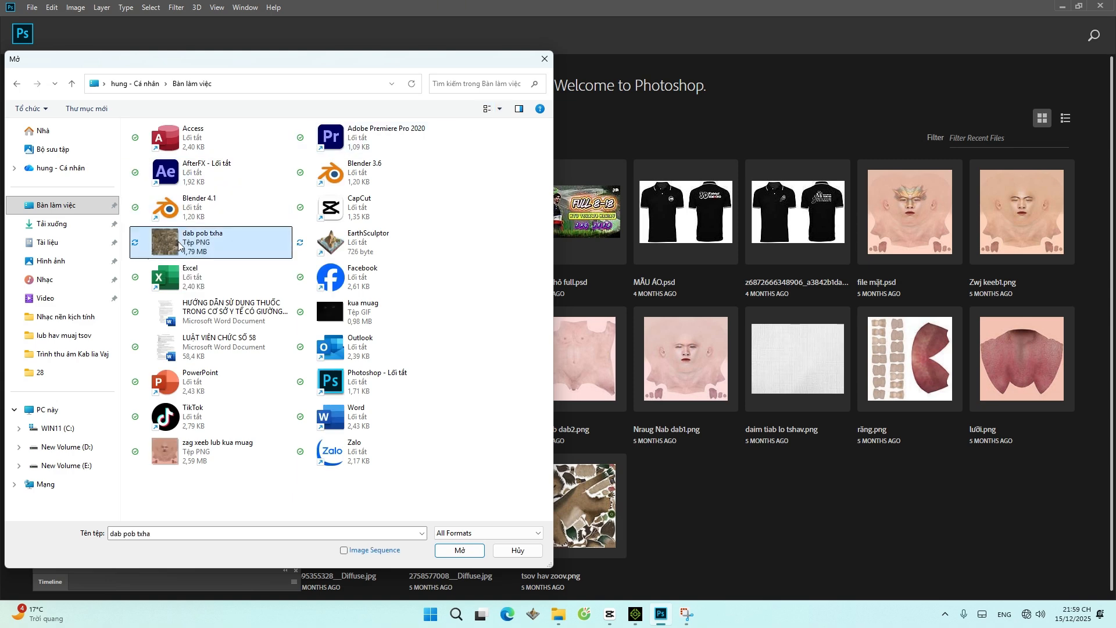
pyautogui.click(462, 551)
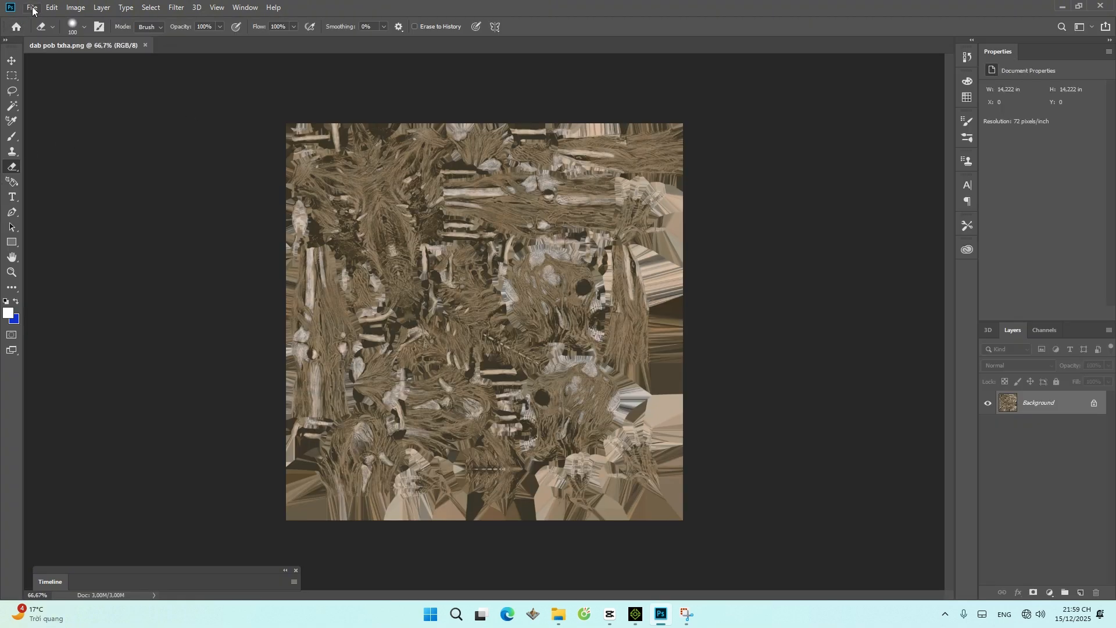
# Step: Examine the skeleton texture as a whole and up close, including both skull halves, the eye sockets, teeth and bones
pyautogui.click(11, 61)
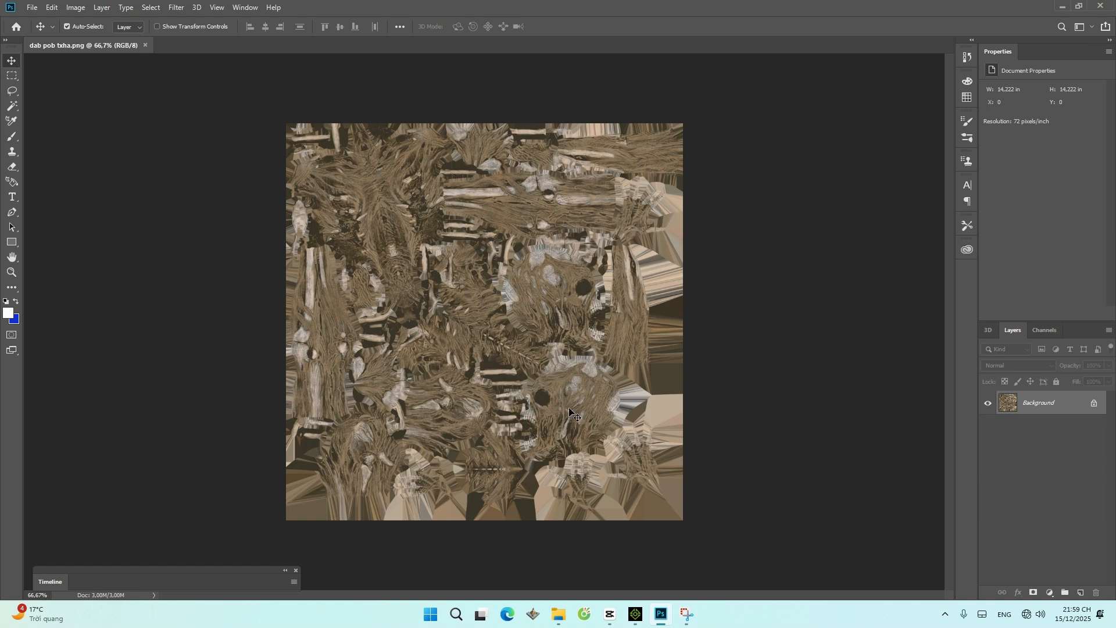
pyautogui.scroll(3, 568, 409)
pyautogui.scroll(3, 569, 408)
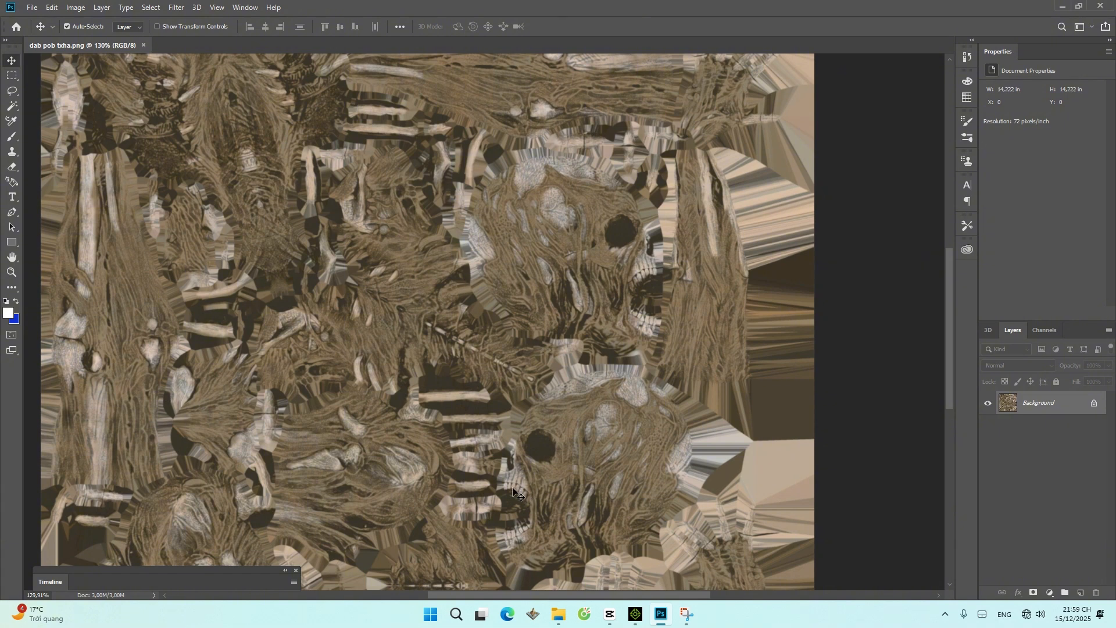
pyautogui.scroll(-6, 671, 376)
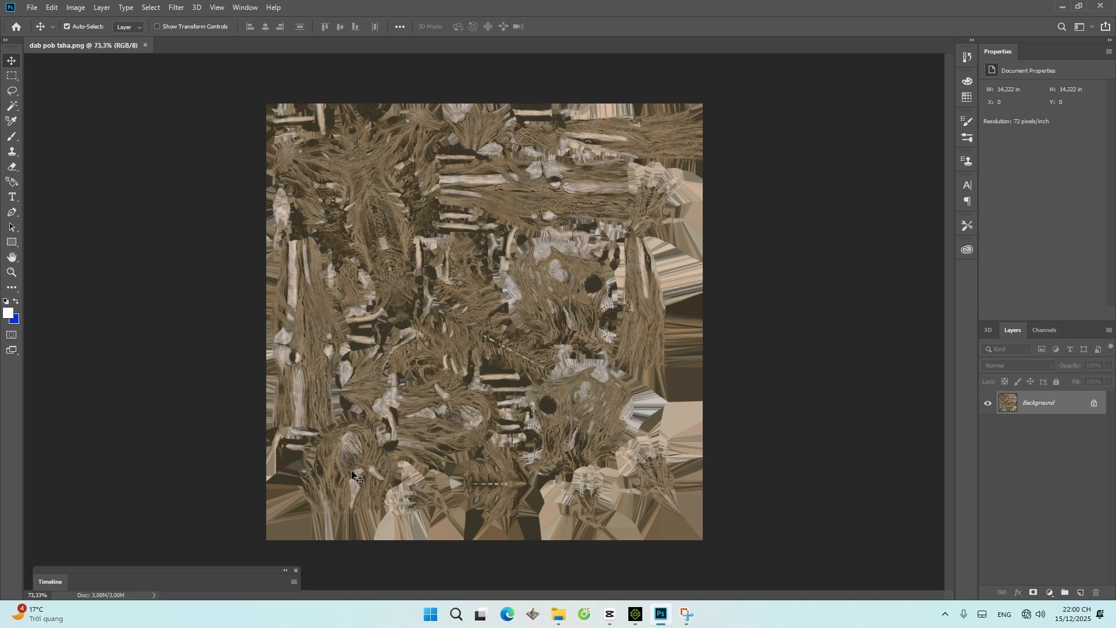
pyautogui.scroll(3, 337, 480)
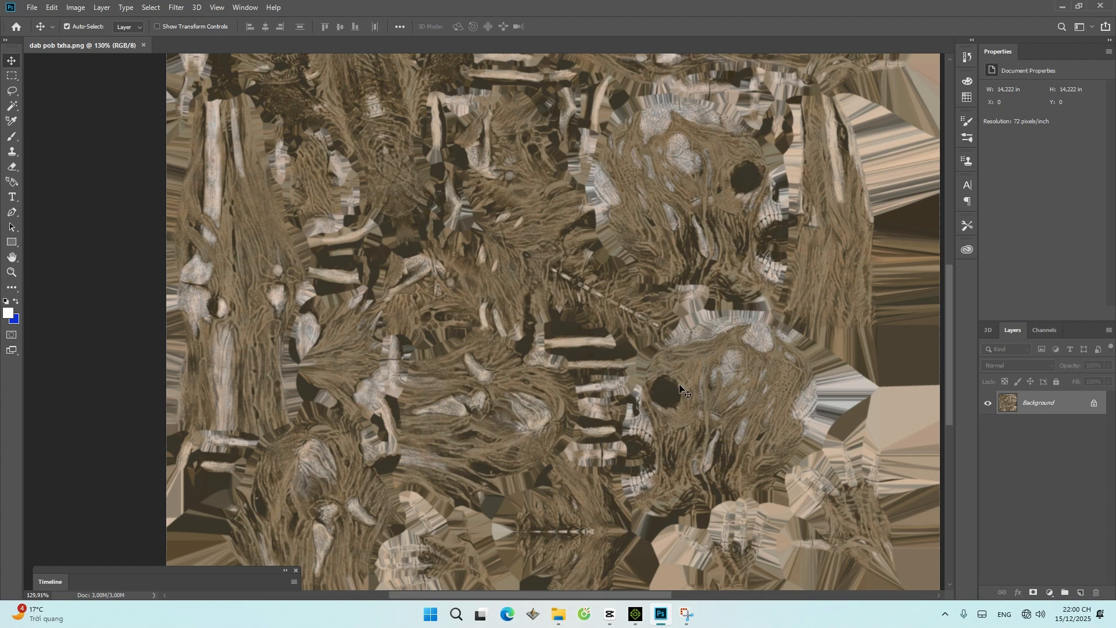
pyautogui.scroll(-2, 751, 405)
pyautogui.scroll(1, 755, 445)
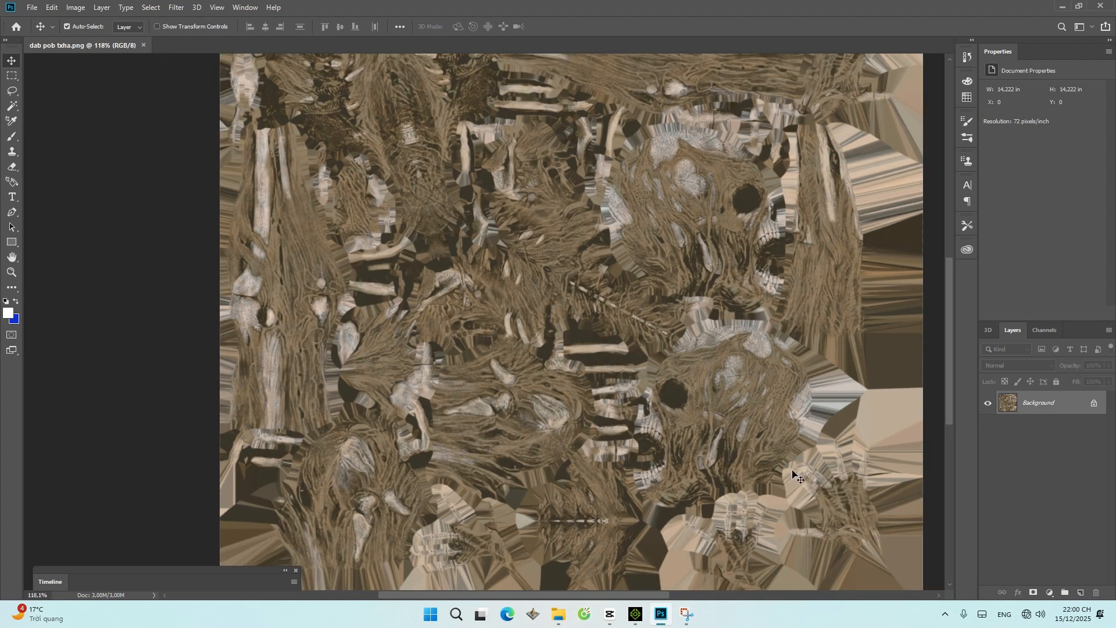
pyautogui.scroll(-3, 780, 406)
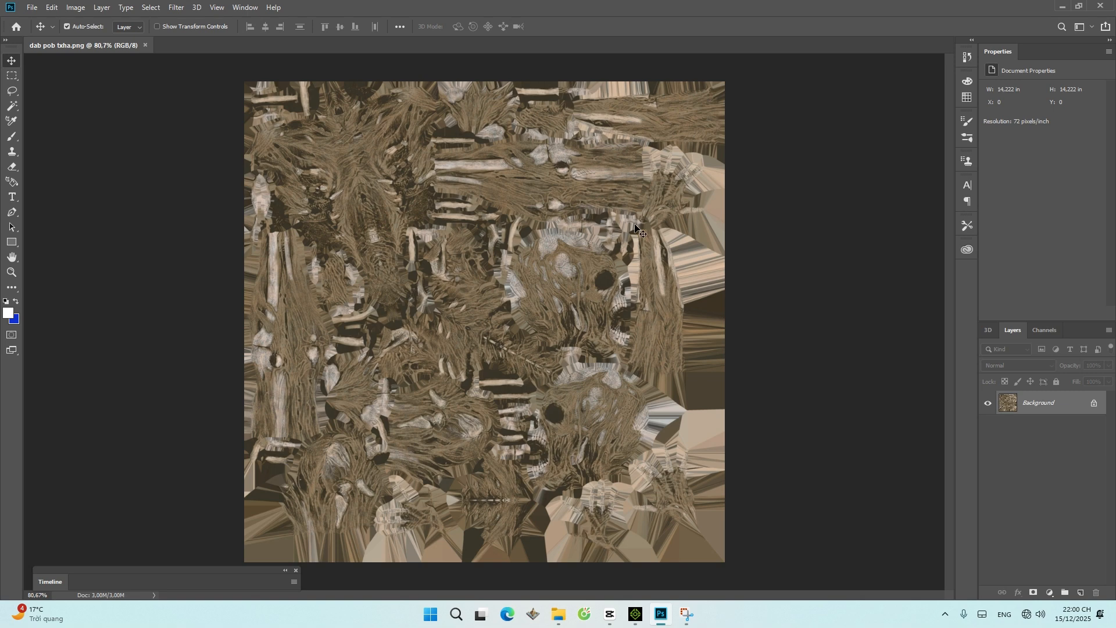
pyautogui.scroll(1, 625, 248)
pyautogui.scroll(-1, 625, 247)
pyautogui.scroll(-1, 624, 251)
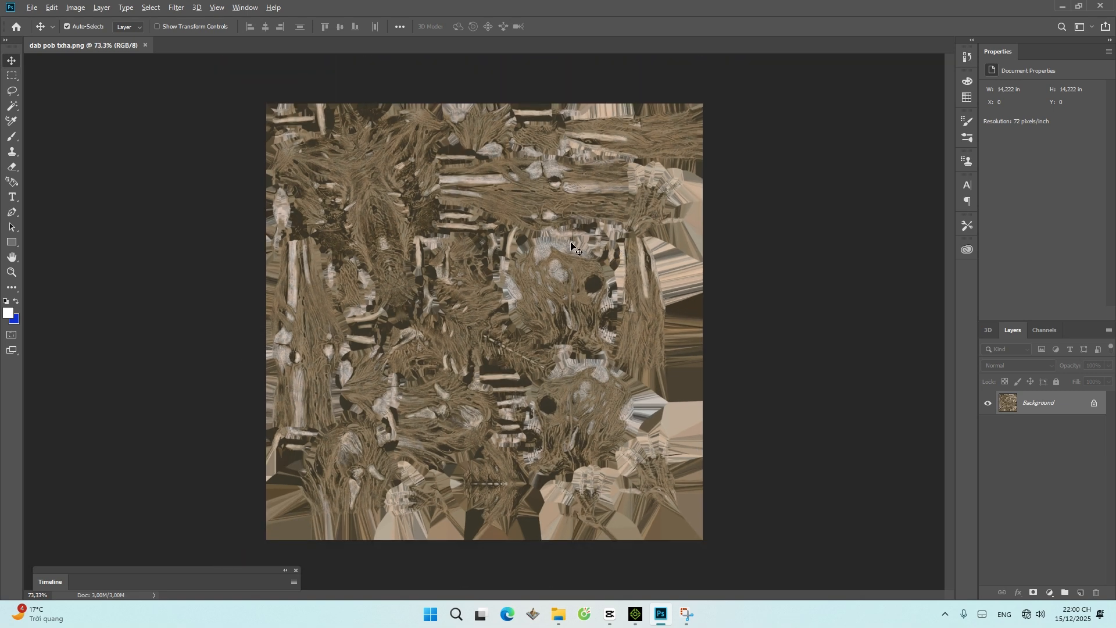
pyautogui.scroll(1, 571, 245)
pyautogui.scroll(-1, 569, 256)
pyautogui.scroll(2, 595, 378)
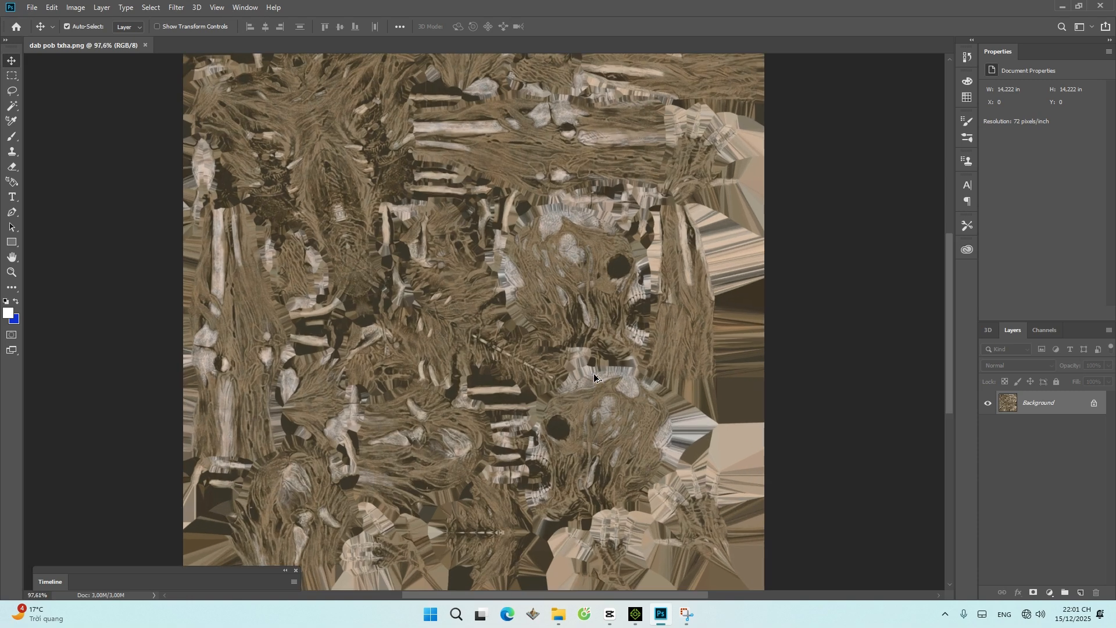
pyautogui.scroll(2, 595, 378)
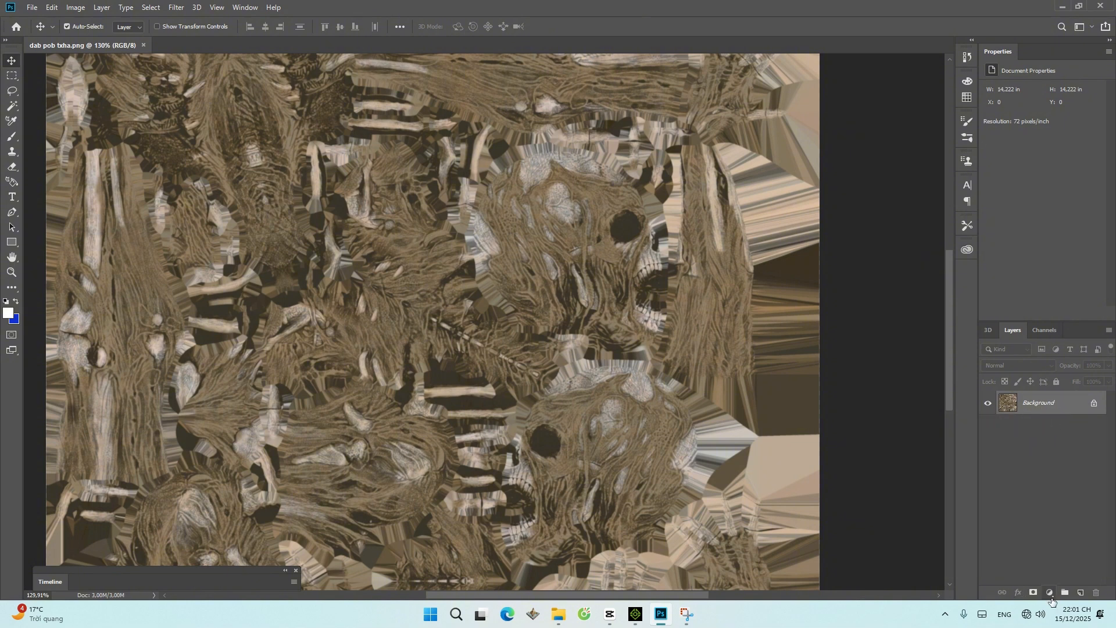
pyautogui.click(1050, 593)
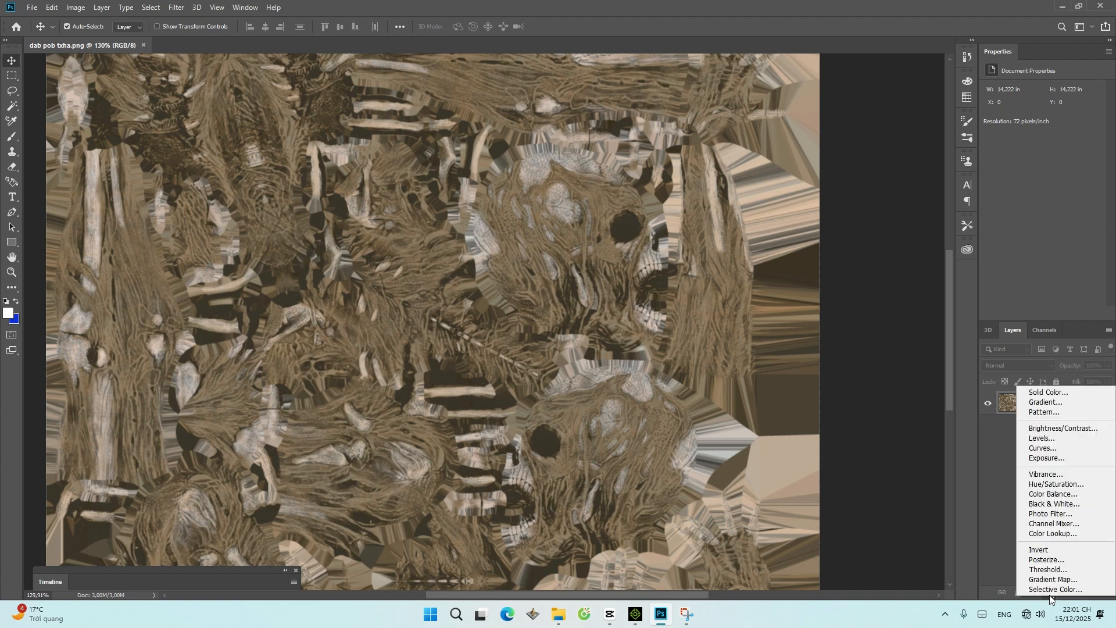
pyautogui.click(1061, 393)
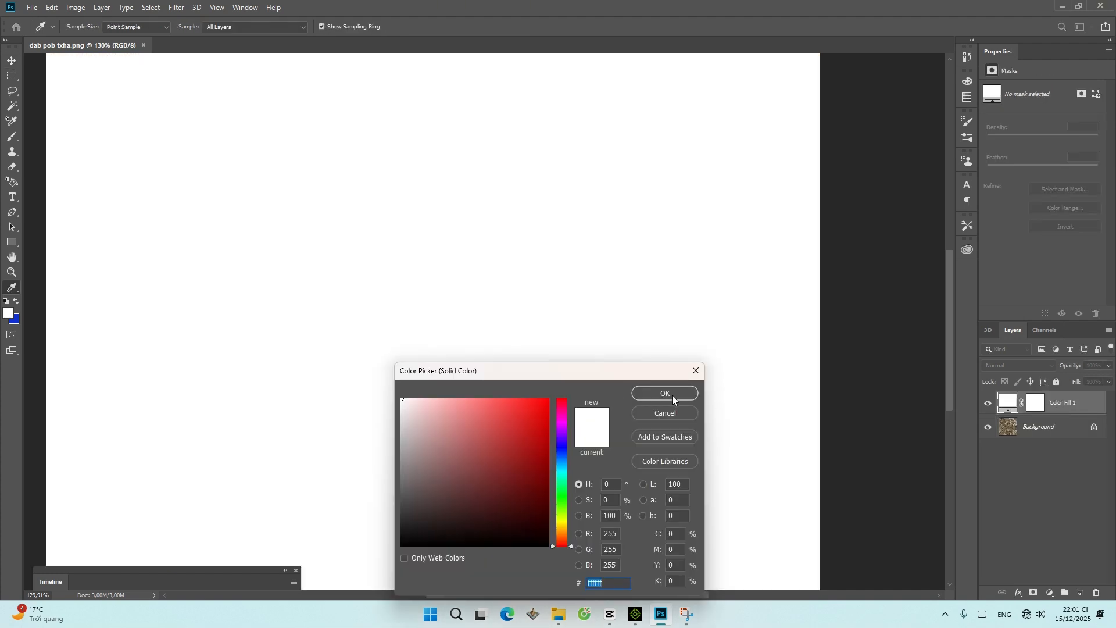
pyautogui.click(695, 371)
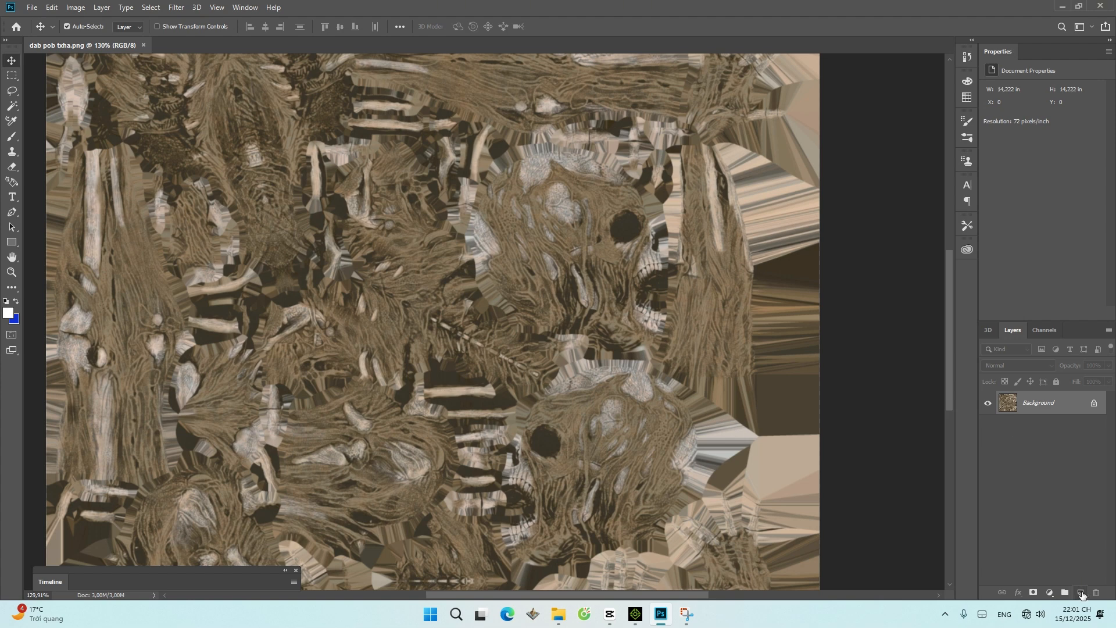
# Step: Add a new empty layer above the texture and make the Background layer active again
pyautogui.click(1082, 593)
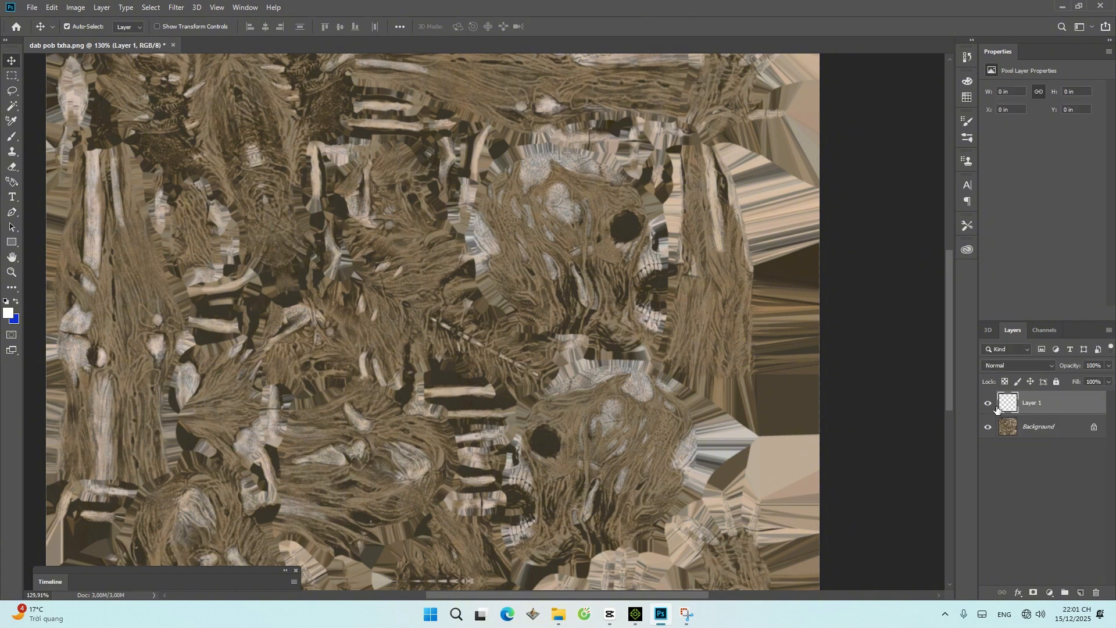
pyautogui.scroll(-5, 556, 354)
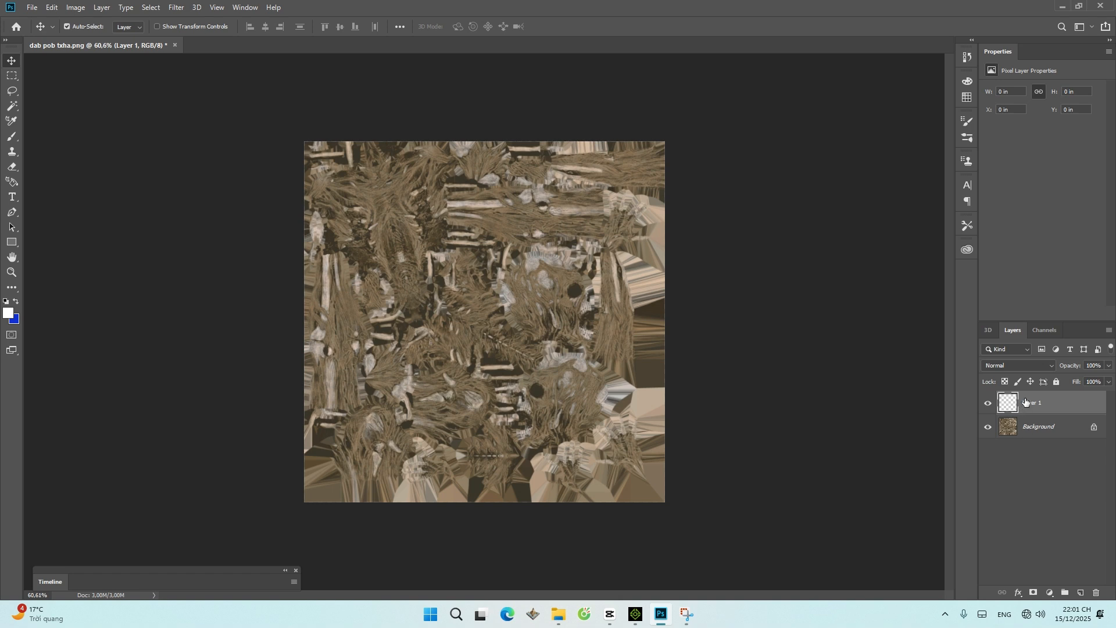
pyautogui.click(1031, 433)
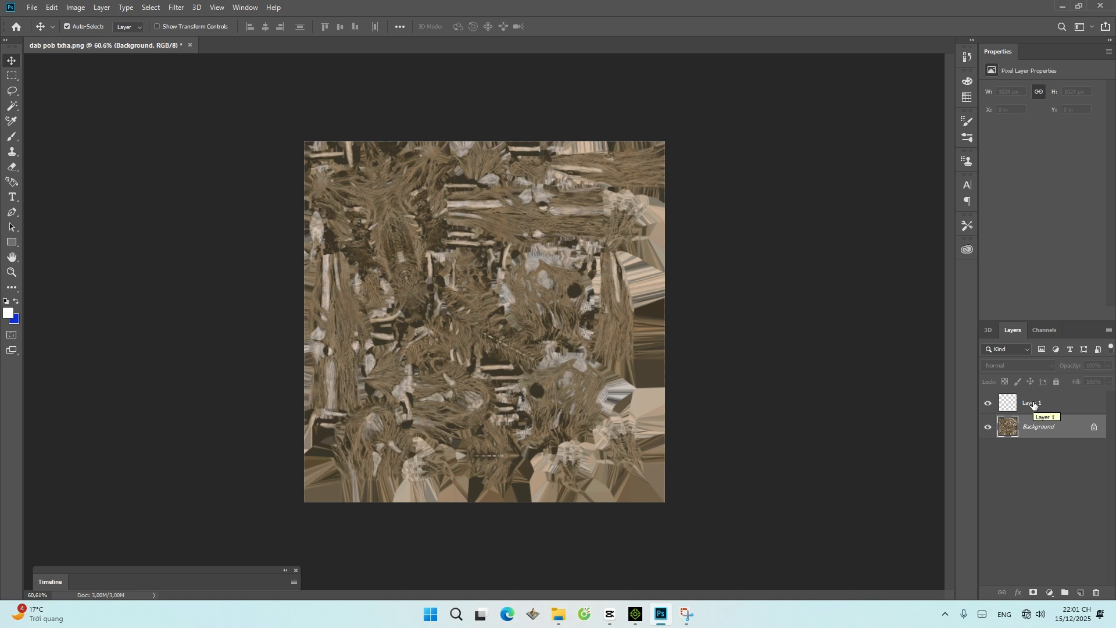
# Step: Set the foreground color to red (fc0000) and activate the Brush tool
pyautogui.scroll(8, 580, 330)
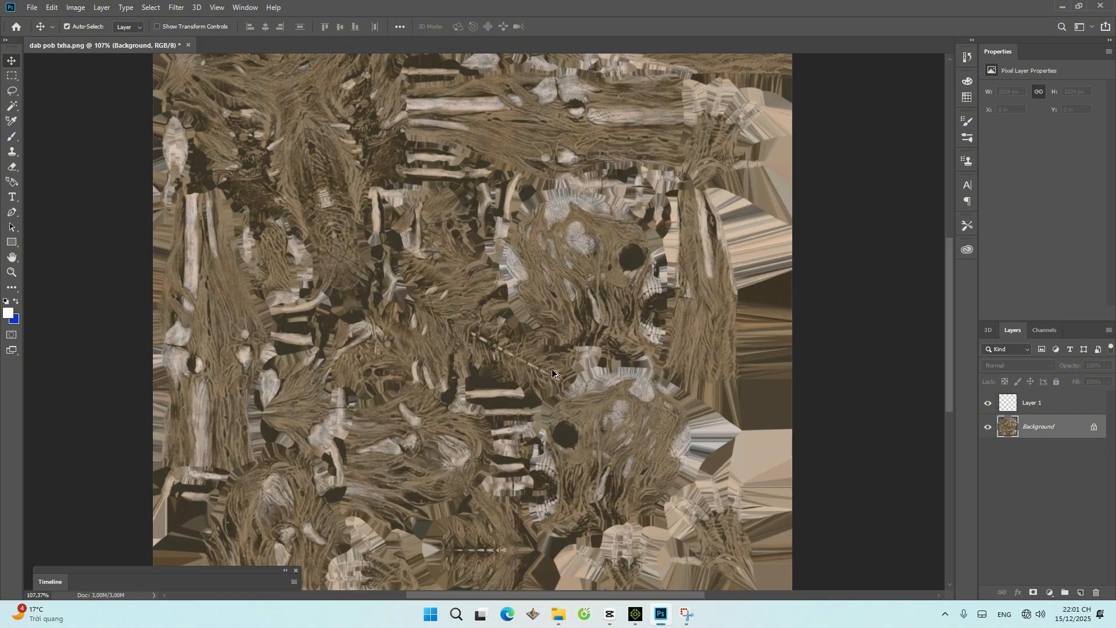
pyautogui.scroll(-2, 629, 317)
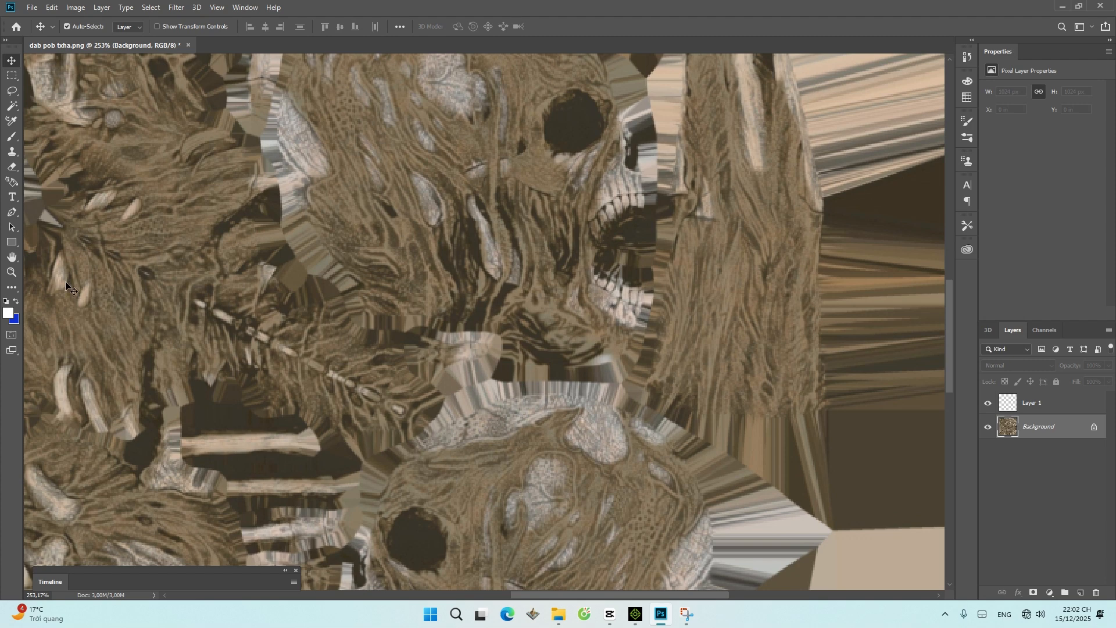
pyautogui.click(8, 316)
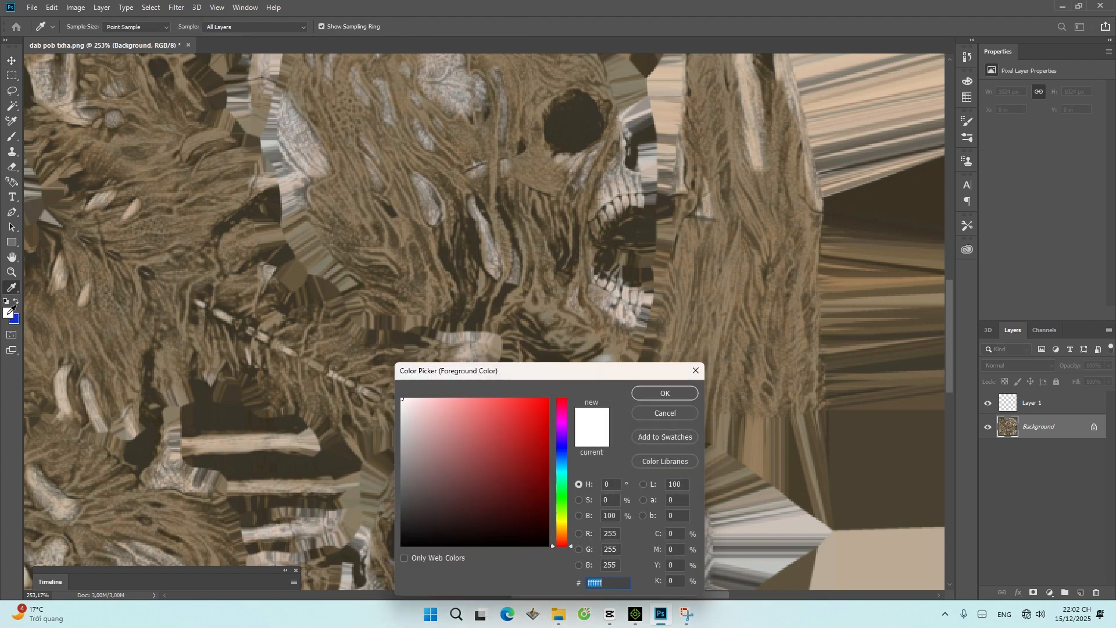
pyautogui.moveTo(440, 407); pyautogui.dragTo(607, 400)
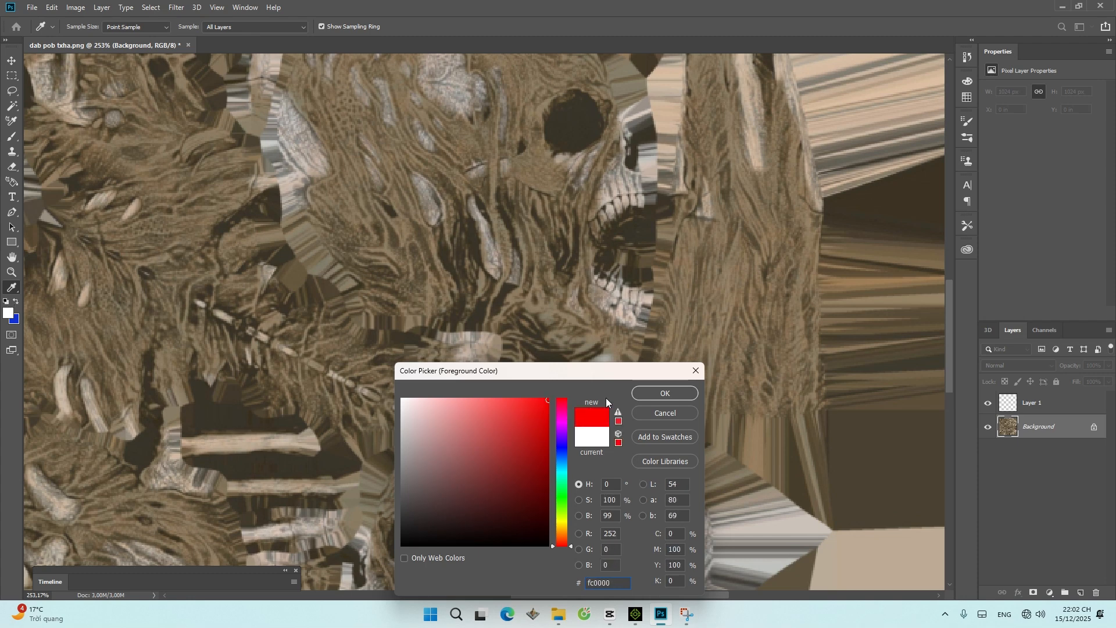
pyautogui.click(665, 394)
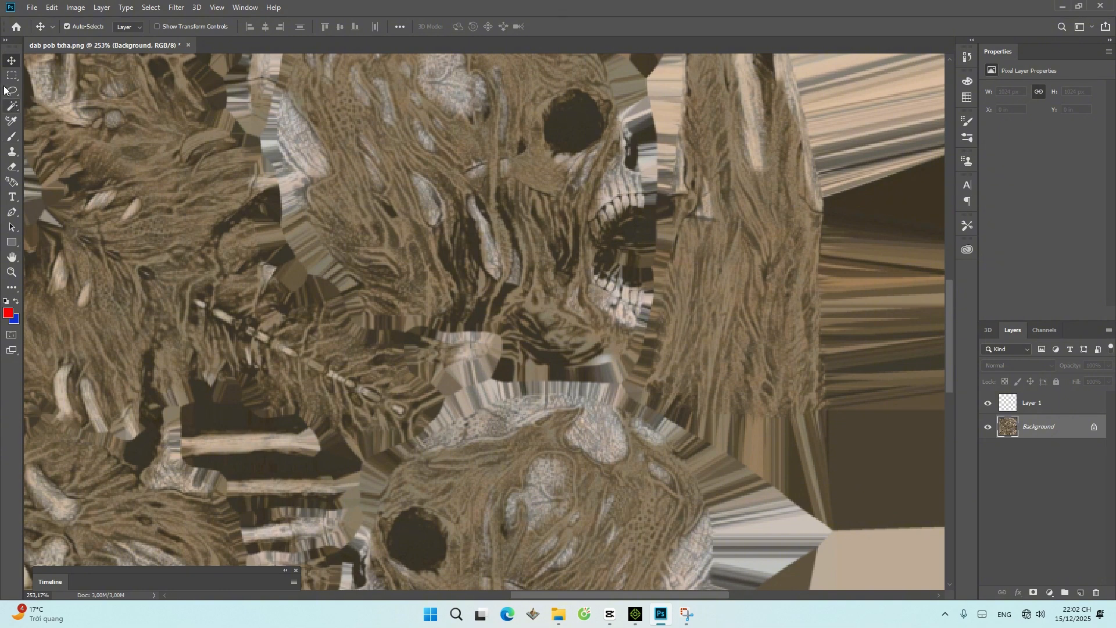
pyautogui.click(13, 138)
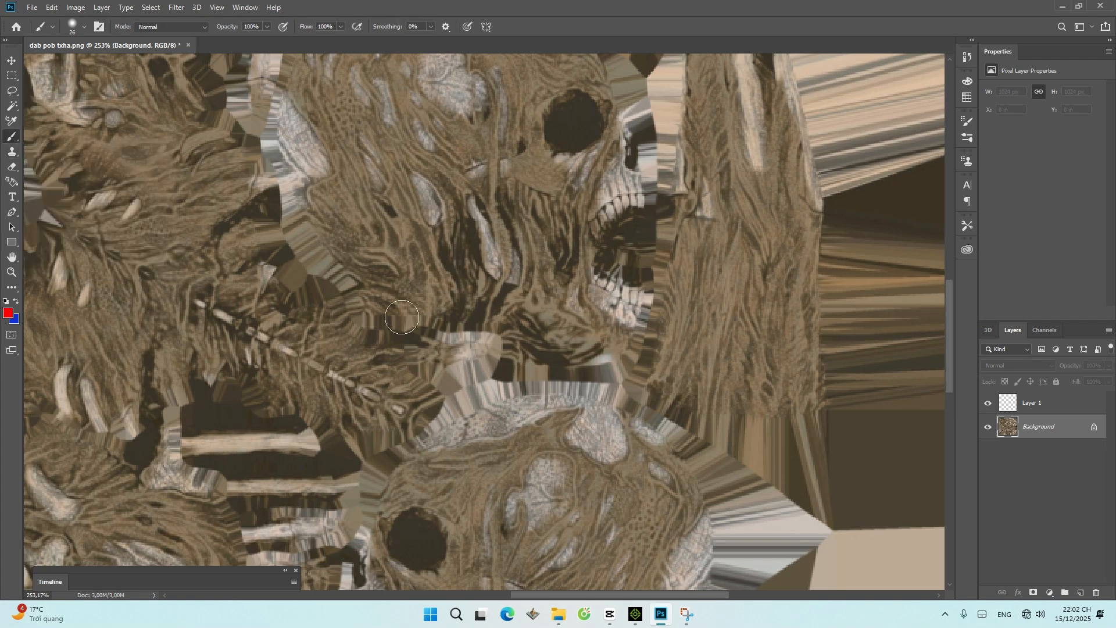
# Step: Try a looping red brush stroke across the upper skull's cheek area on the Background layer and undo it
pyautogui.moveTo(480, 262)
pyautogui.mouseDown()
pyautogui.moveTo(526, 276)
pyautogui.moveTo(573, 198)
pyautogui.mouseUp()
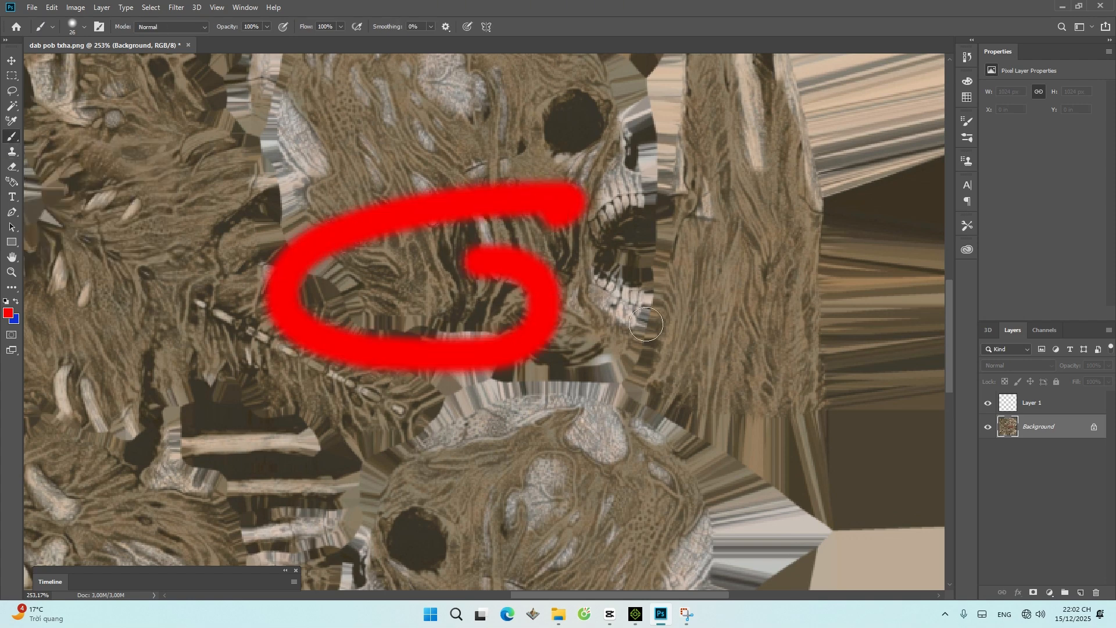
pyautogui.hotkey('ctrl', 'z')
# Step: Make Layer 1 the active layer and reduce the brush size to 1 px for painting the upper skull's lower teeth
pyautogui.scroll(10, 599, 279)
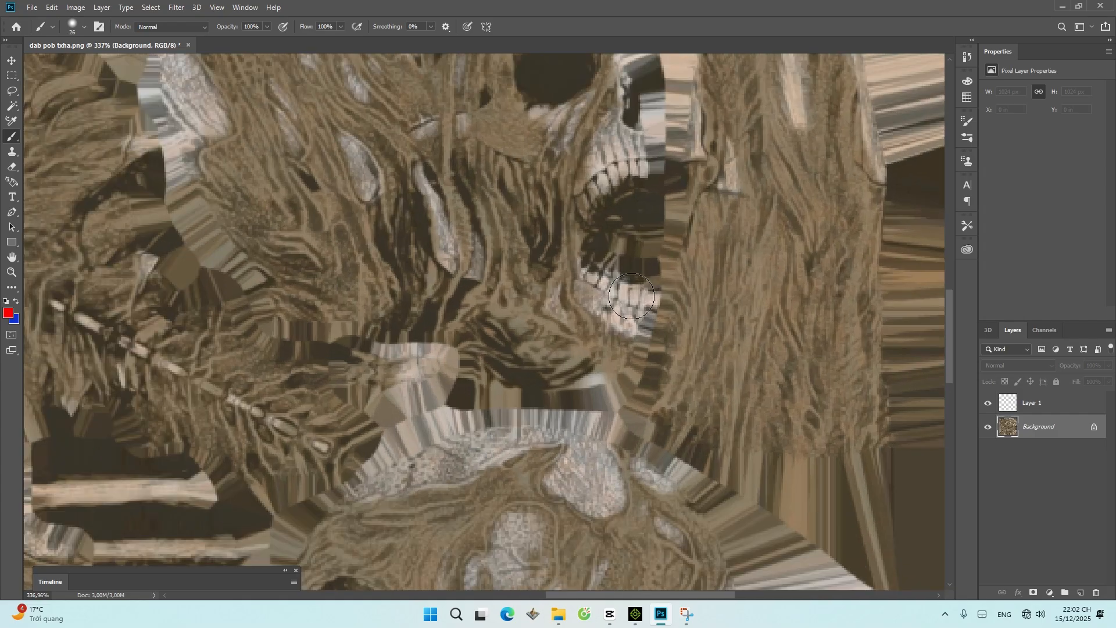
pyautogui.scroll(4, 631, 297)
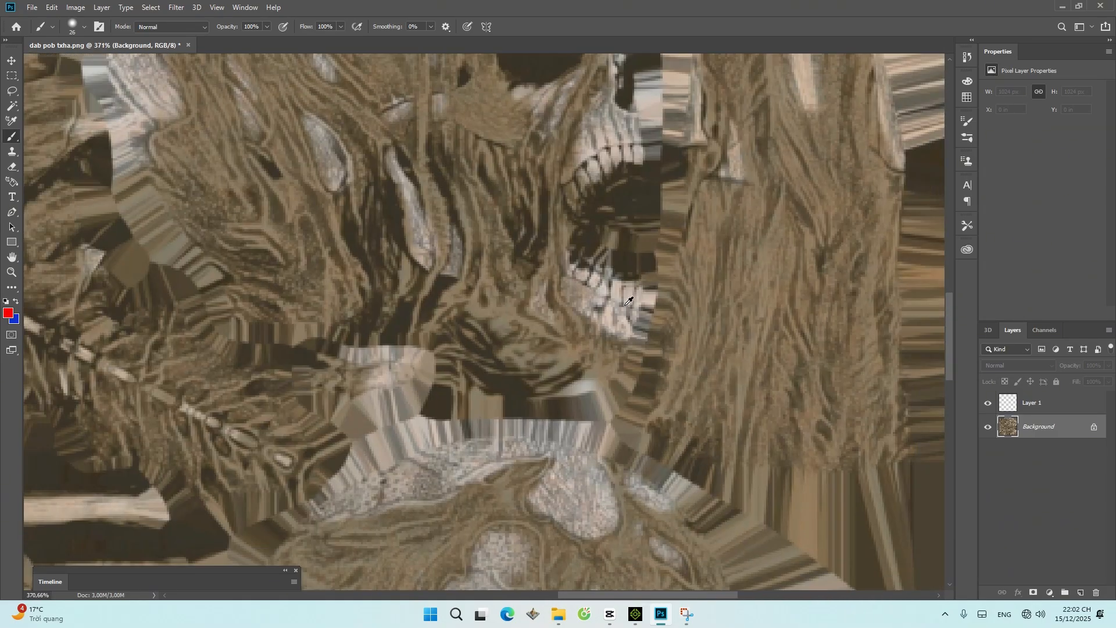
pyautogui.scroll(2, 630, 300)
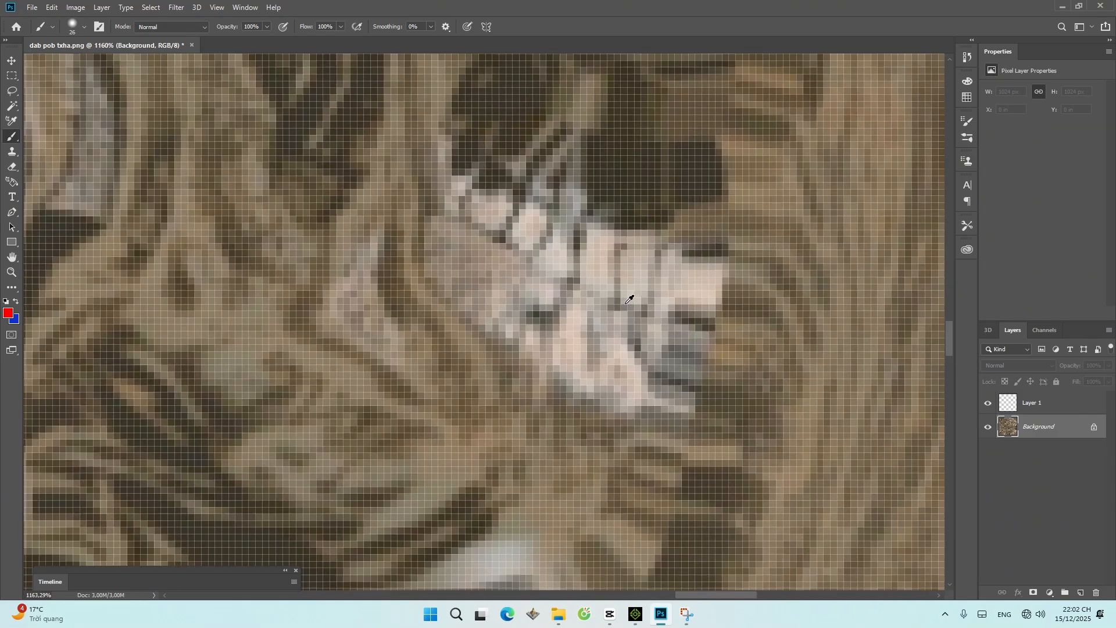
pyautogui.scroll(-4, 630, 300)
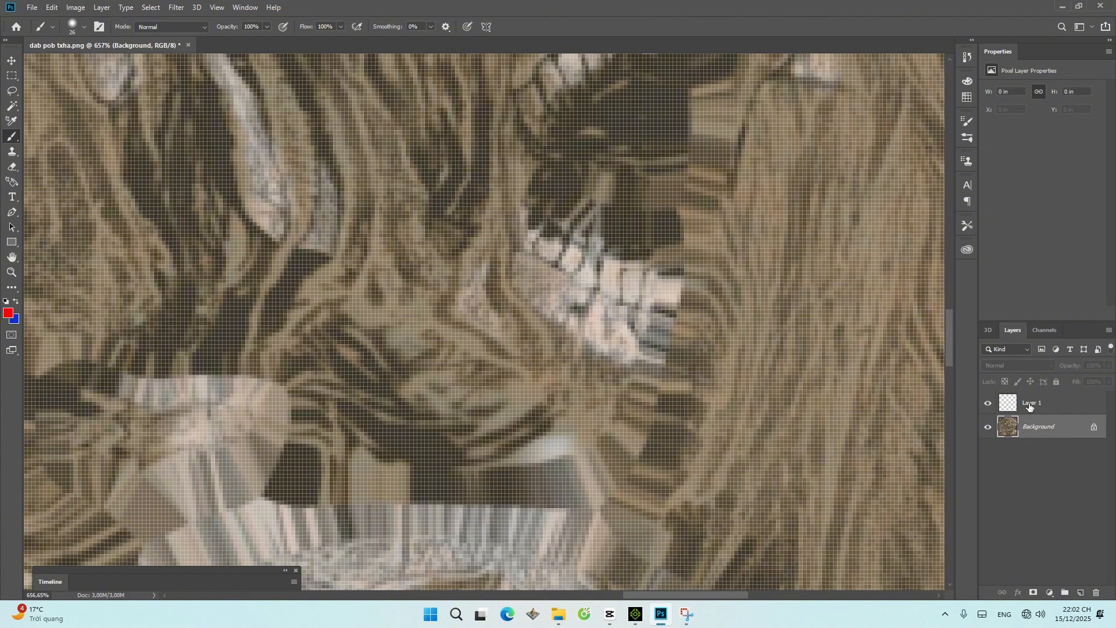
pyautogui.click(1030, 403)
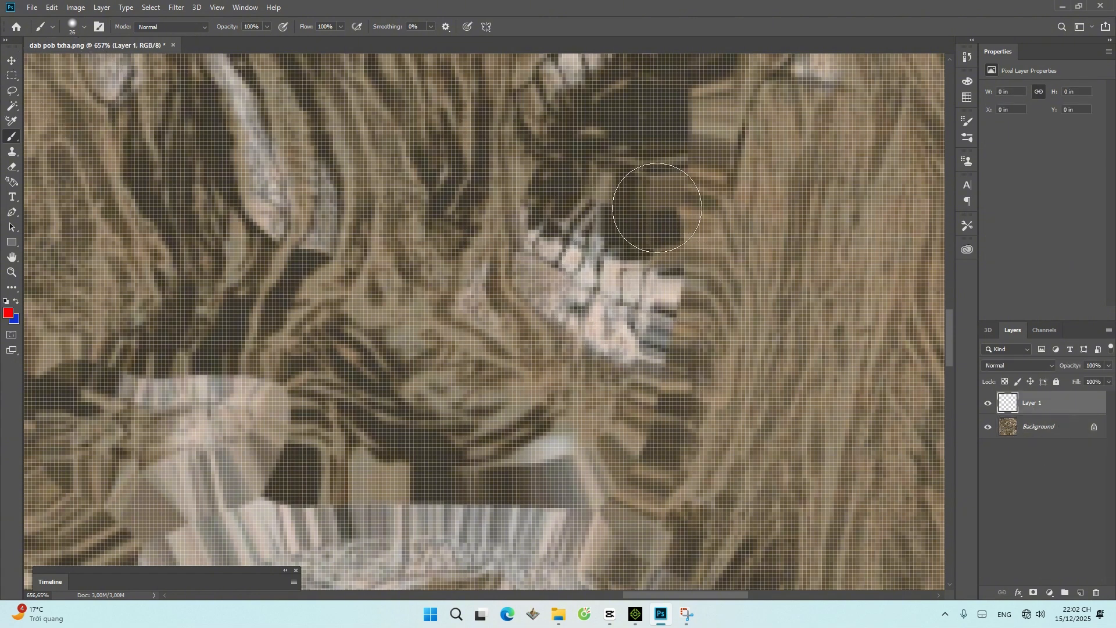
pyautogui.rightClick(662, 209)
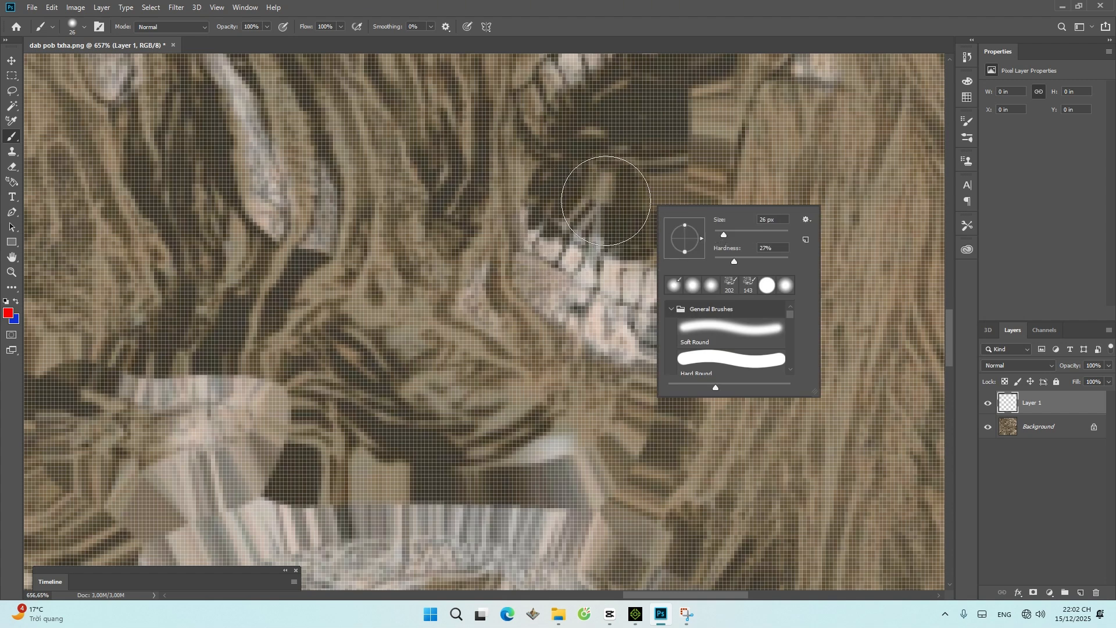
pyautogui.moveTo(725, 235)
pyautogui.mouseDown()
pyautogui.moveTo(732, 262)
pyautogui.moveTo(713, 235)
pyautogui.mouseUp()
# Step: Paint a single tooth in the upper skull's lower row red on Layer 1
pyautogui.click(612, 272)
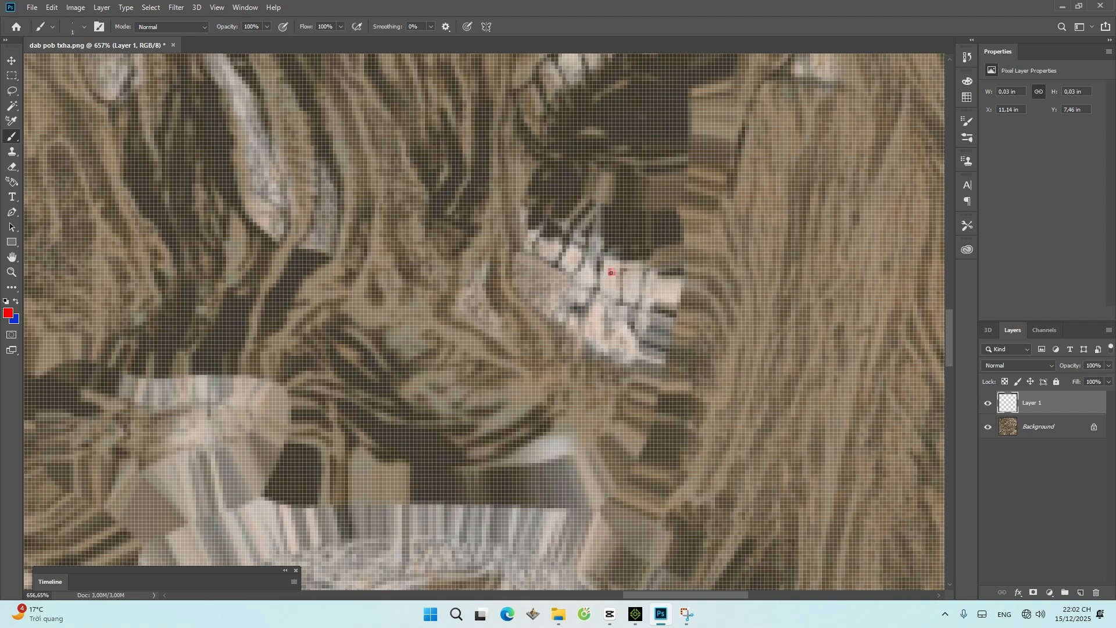
pyautogui.moveTo(617, 262)
pyautogui.mouseDown()
pyautogui.moveTo(602, 278)
pyautogui.moveTo(619, 293)
pyautogui.mouseUp()
pyautogui.scroll(-10, 664, 260)
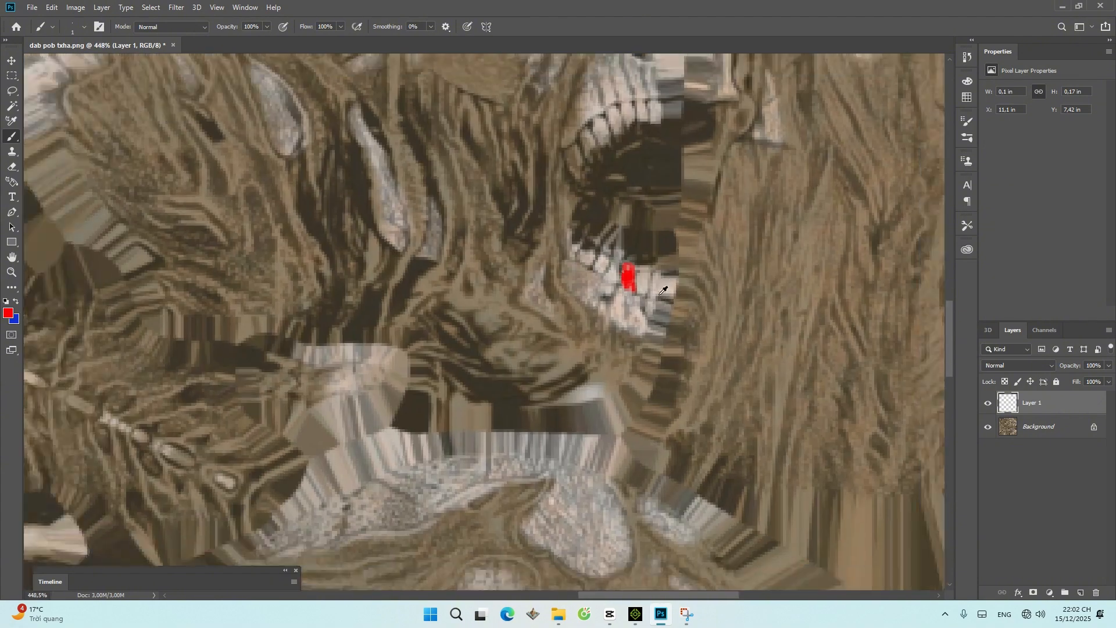
pyautogui.scroll(10, 659, 301)
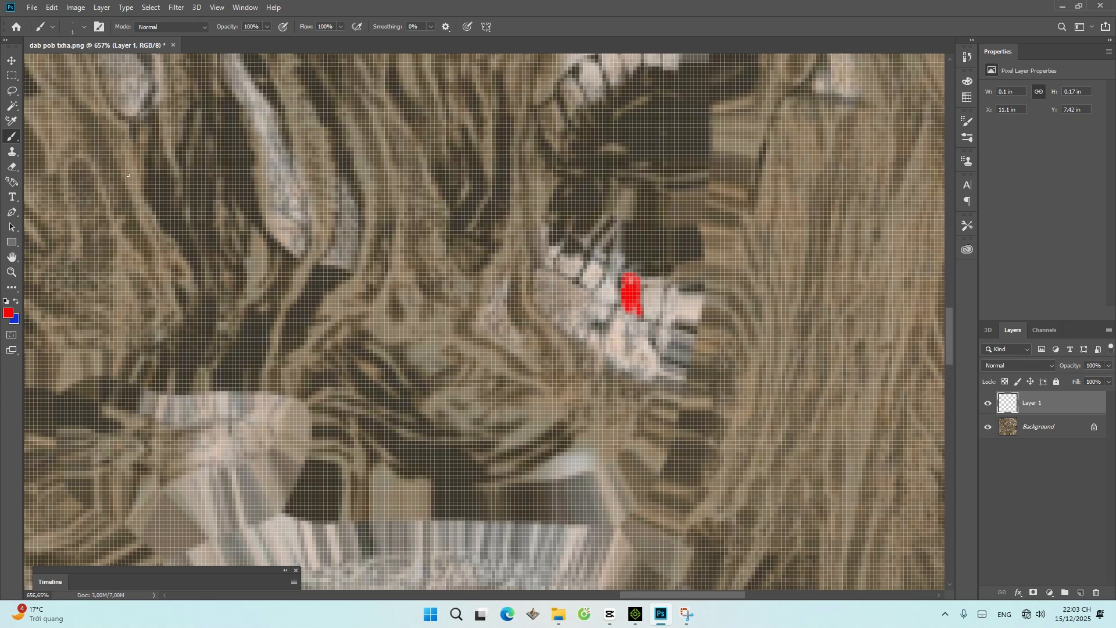
# Step: Outline the whole lower row of teeth on the upper skull with a freehand Lasso selection
pyautogui.click(9, 92)
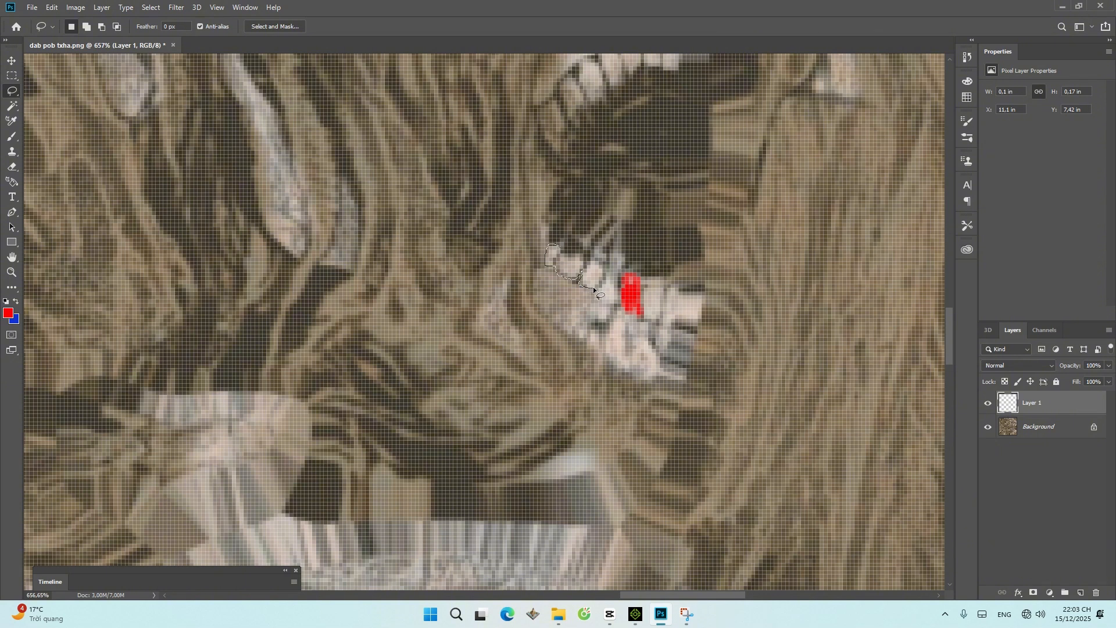
pyautogui.moveTo(612, 297)
pyautogui.mouseDown()
pyautogui.moveTo(641, 314)
pyautogui.moveTo(647, 300)
pyautogui.moveTo(648, 321)
pyautogui.moveTo(667, 312)
pyautogui.moveTo(668, 336)
pyautogui.moveTo(670, 320)
pyautogui.moveTo(698, 322)
pyautogui.moveTo(708, 294)
pyautogui.moveTo(667, 295)
pyautogui.moveTo(661, 274)
pyautogui.moveTo(650, 292)
pyautogui.moveTo(630, 270)
pyautogui.moveTo(620, 289)
pyautogui.moveTo(614, 267)
pyautogui.moveTo(600, 285)
pyautogui.moveTo(607, 266)
pyautogui.moveTo(583, 272)
pyautogui.moveTo(578, 254)
pyautogui.moveTo(553, 249)
pyautogui.mouseUp()
pyautogui.scroll(-5, 650, 314)
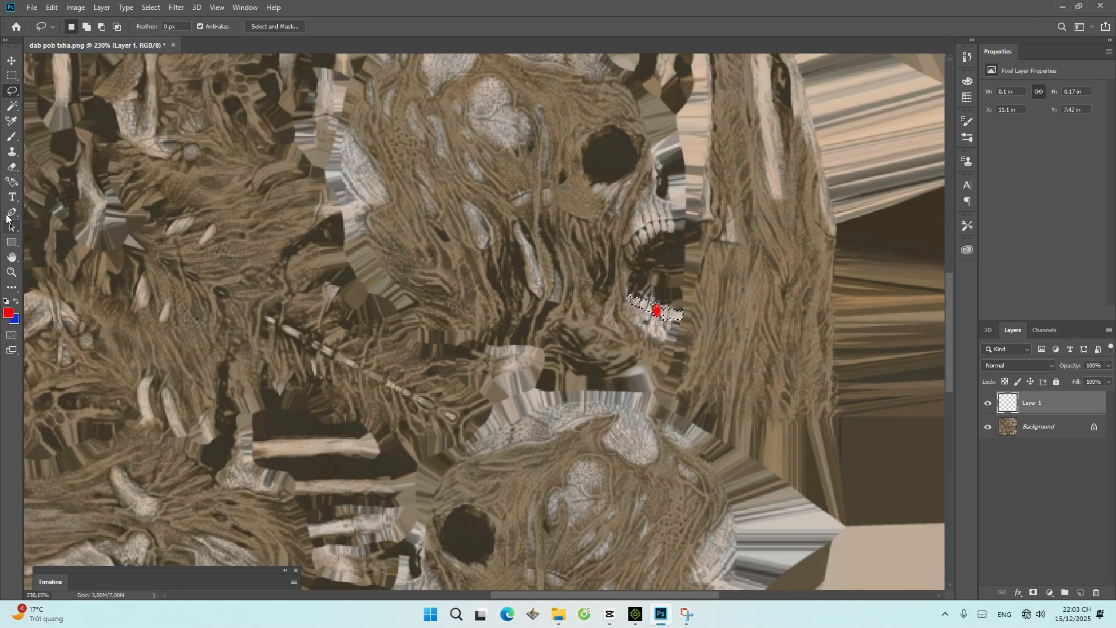
# Step: Enlarge the brush to 51 px and paint the selected lower teeth of the upper skull red
pyautogui.click(10, 138)
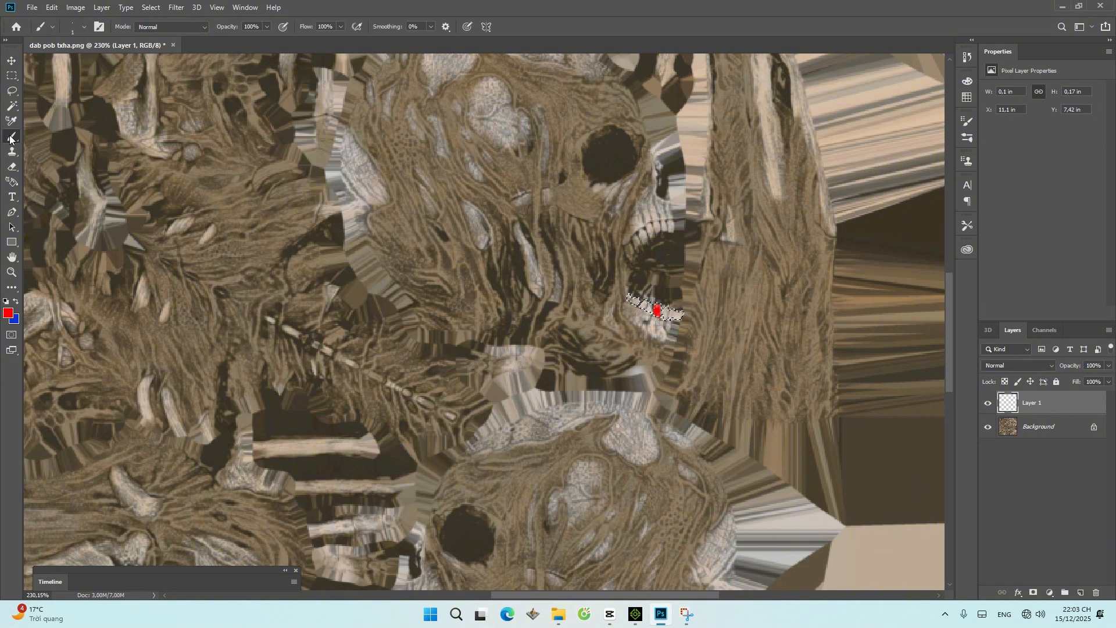
pyautogui.rightClick(657, 298)
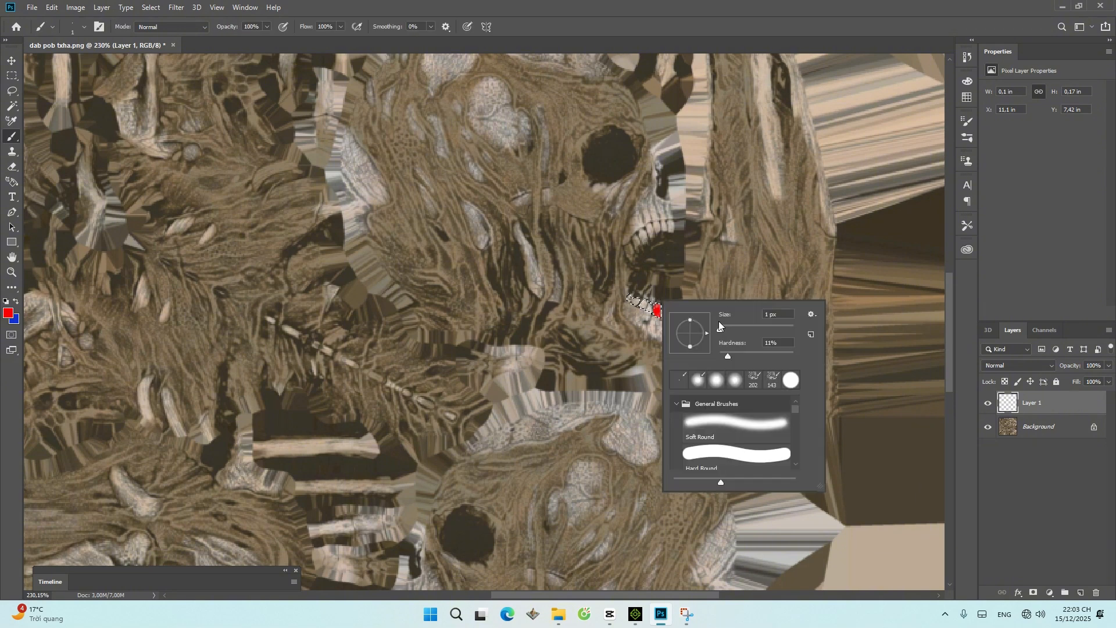
pyautogui.moveTo(758, 332); pyautogui.dragTo(738, 334)
pyautogui.moveTo(533, 246); pyautogui.dragTo(757, 374)
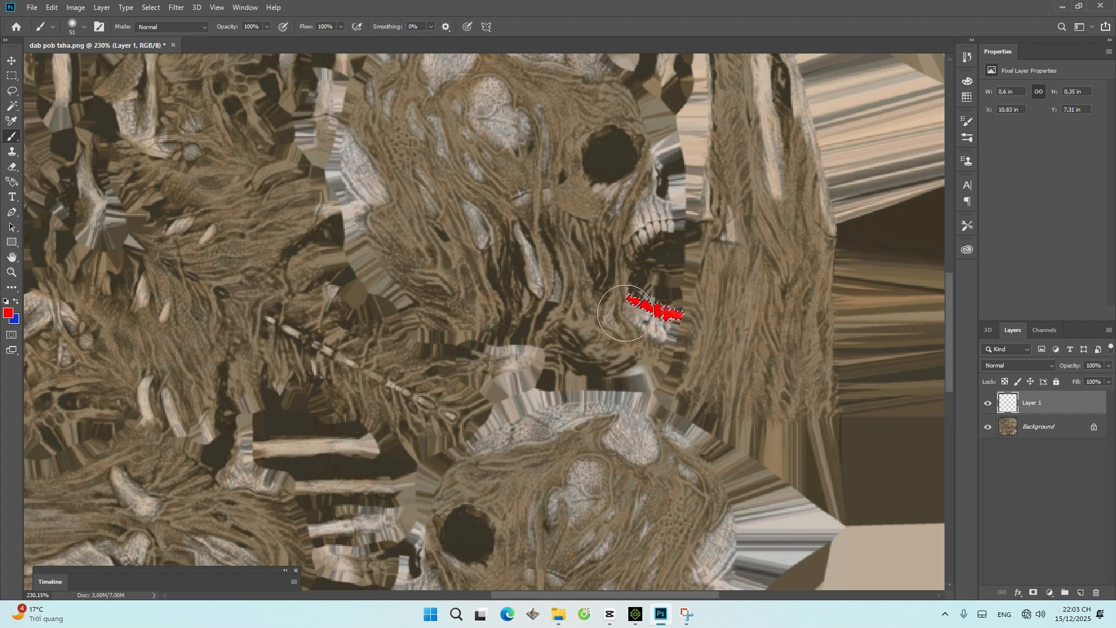
pyautogui.scroll(5, 657, 239)
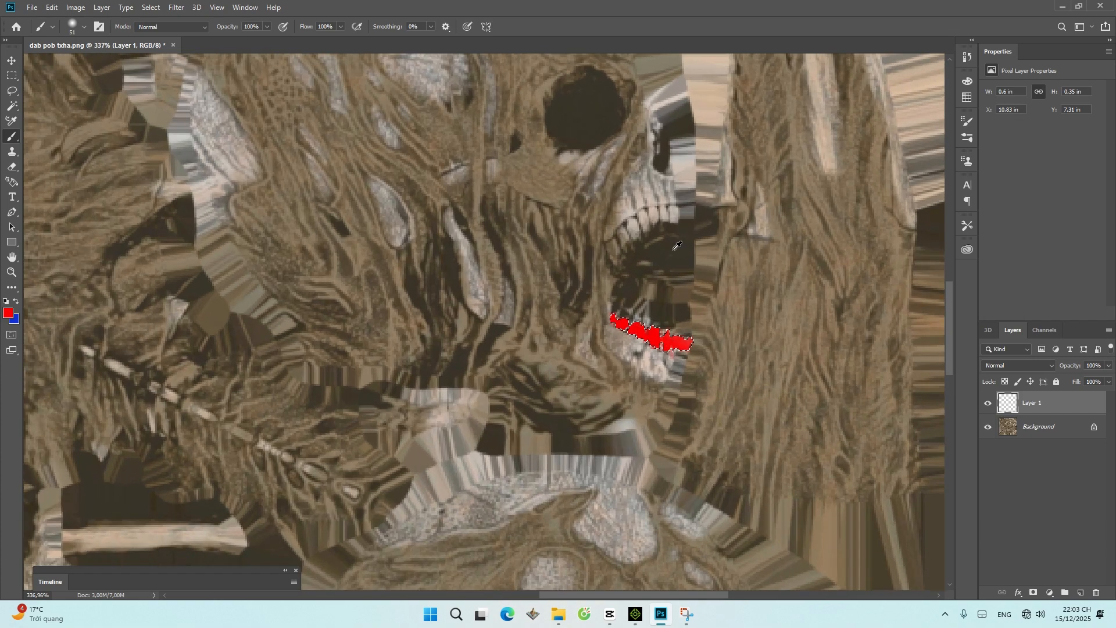
# Step: Lasso the upper row of teeth on the upper skull and paint the selection red with the Brush tool
pyautogui.click(11, 91)
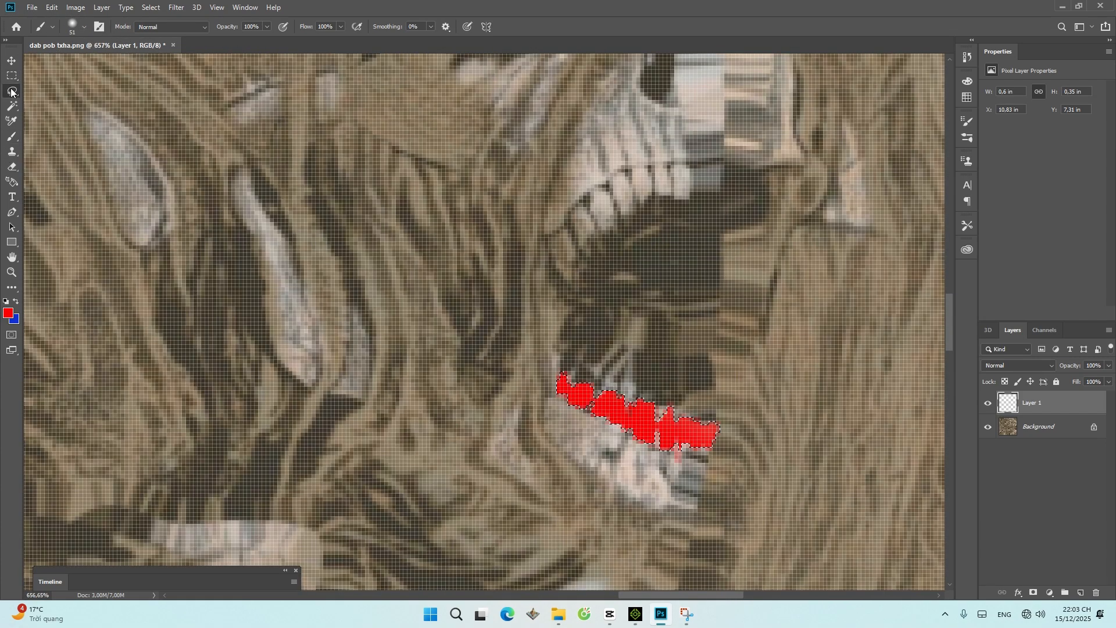
pyautogui.click(550, 250)
pyautogui.moveTo(549, 251)
pyautogui.mouseDown()
pyautogui.moveTo(567, 282)
pyautogui.moveTo(579, 256)
pyautogui.moveTo(570, 233)
pyautogui.moveTo(582, 254)
pyautogui.moveTo(598, 233)
pyautogui.moveTo(586, 202)
pyautogui.moveTo(547, 247)
pyautogui.moveTo(555, 265)
pyautogui.mouseUp()
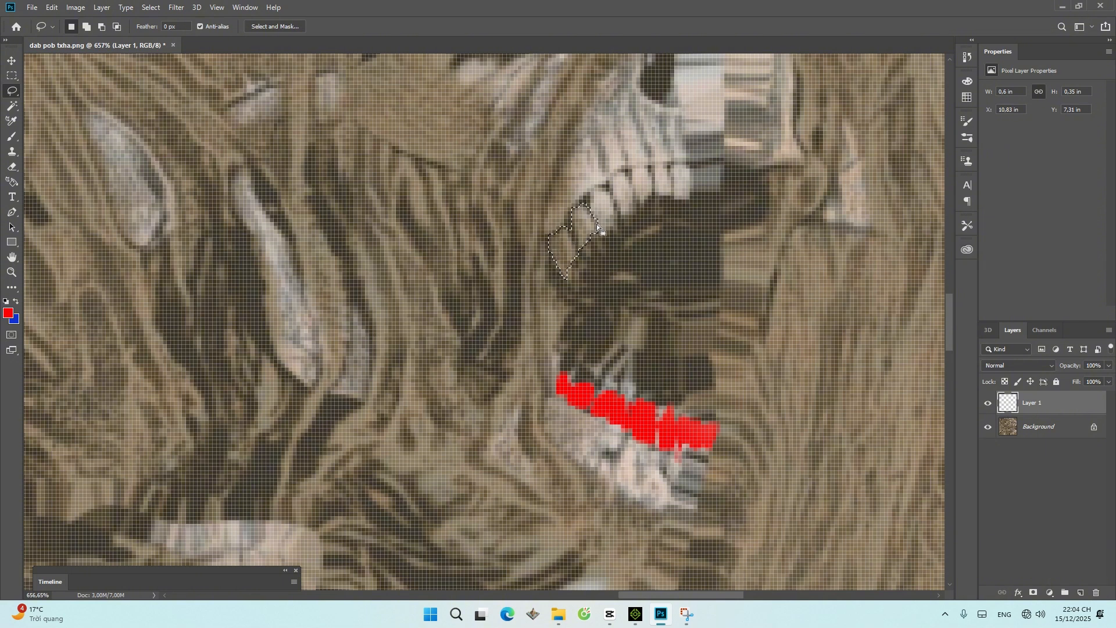
pyautogui.moveTo(597, 229)
pyautogui.mouseDown()
pyautogui.moveTo(607, 186)
pyautogui.moveTo(591, 195)
pyautogui.moveTo(585, 205)
pyautogui.moveTo(621, 219)
pyautogui.moveTo(649, 197)
pyautogui.moveTo(679, 204)
pyautogui.moveTo(692, 176)
pyautogui.moveTo(683, 163)
pyautogui.moveTo(609, 185)
pyautogui.mouseUp()
pyautogui.click(11, 142)
pyautogui.click(624, 249)
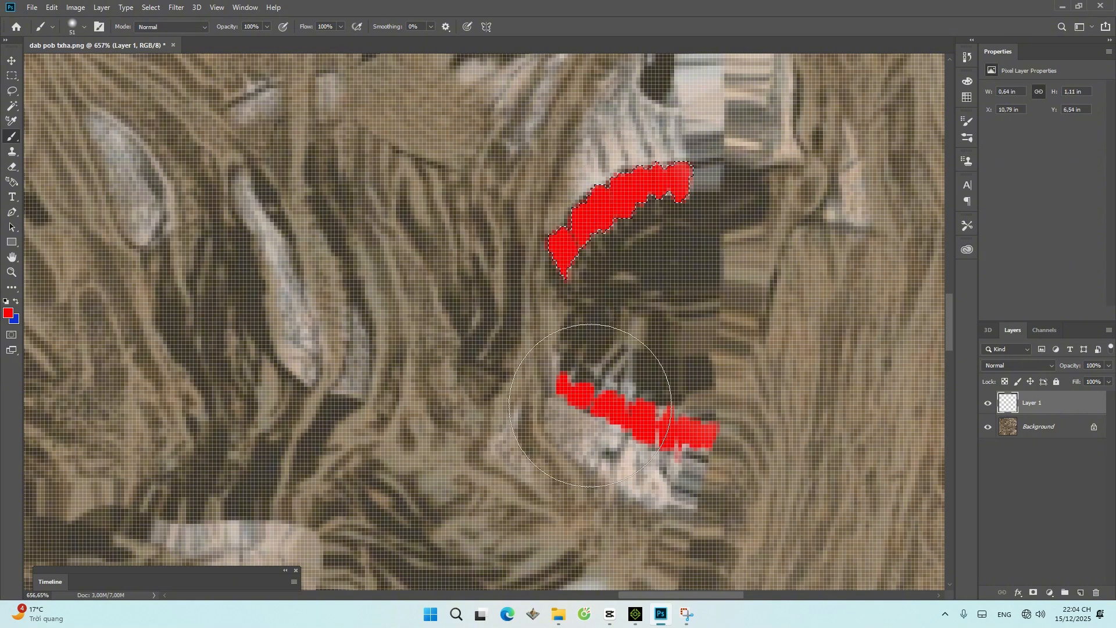
# Step: Outline the lower skull's upper row of teeth with the Lasso tool, adding tooth by tooth to the selection
pyautogui.scroll(-5, 732, 359)
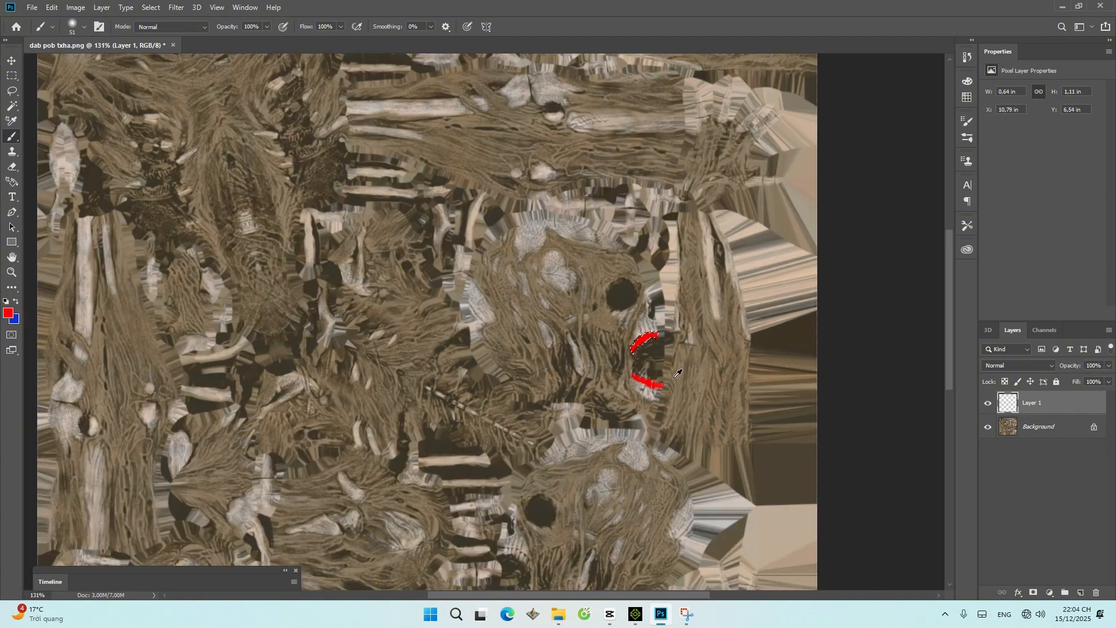
pyautogui.scroll(-3, 679, 374)
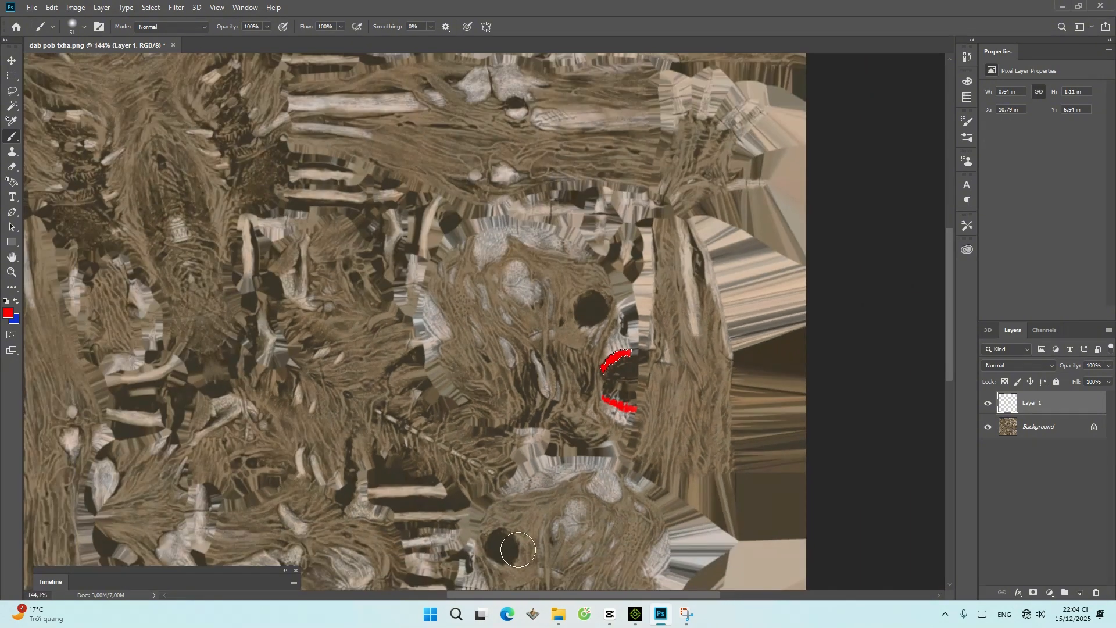
pyautogui.moveTo(515, 538); pyautogui.dragTo(580, 313)
pyautogui.scroll(5, 549, 366)
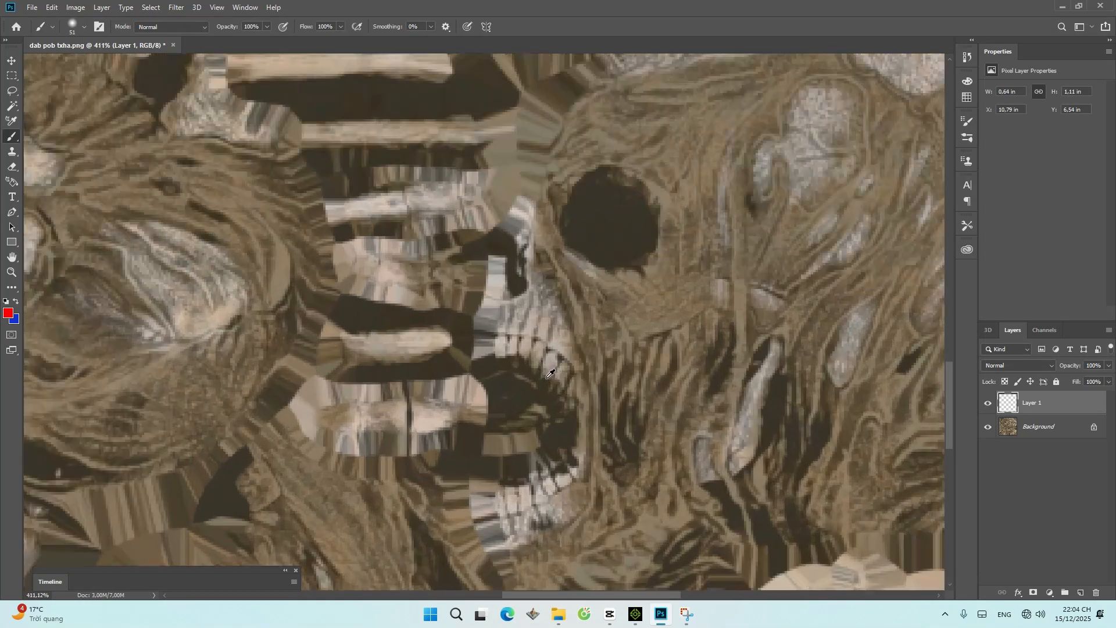
pyautogui.scroll(1, 551, 370)
pyautogui.scroll(-3, 566, 362)
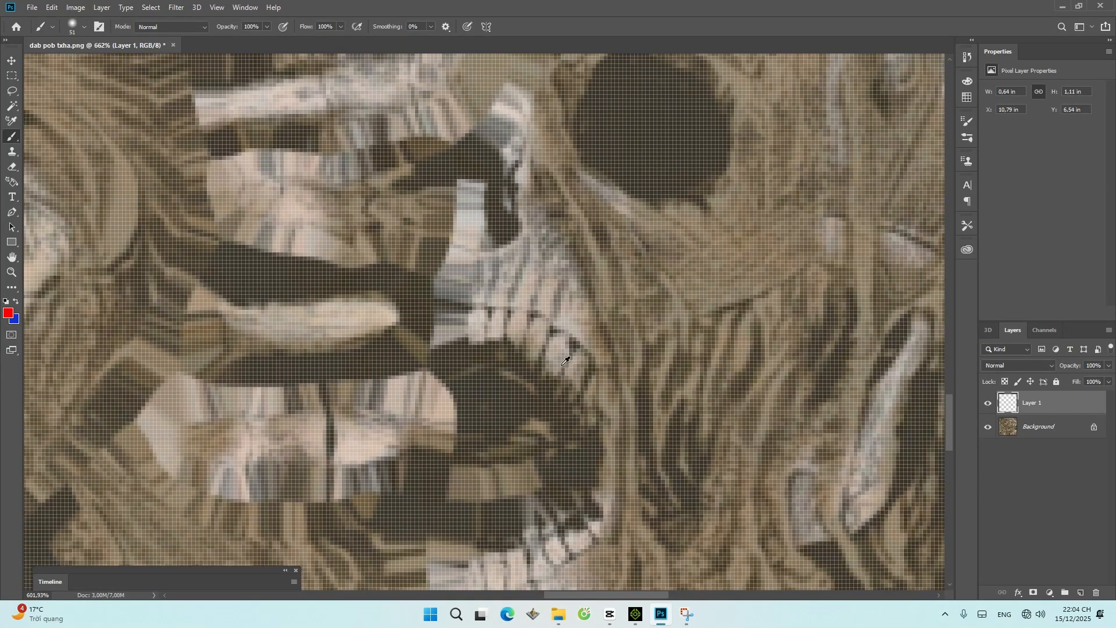
pyautogui.scroll(1, 566, 361)
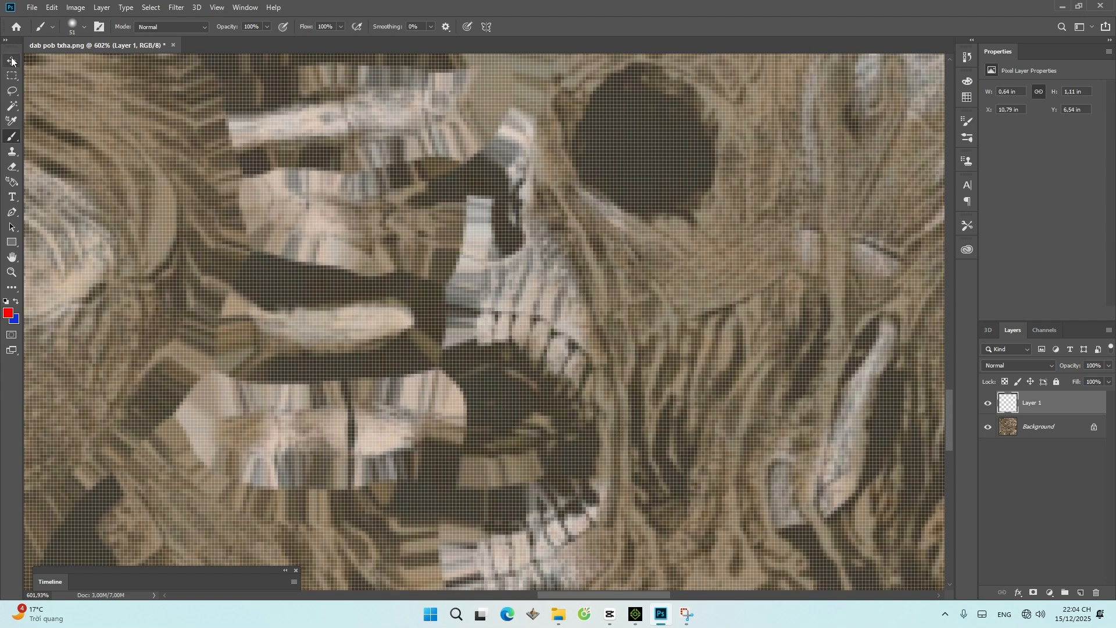
pyautogui.click(10, 92)
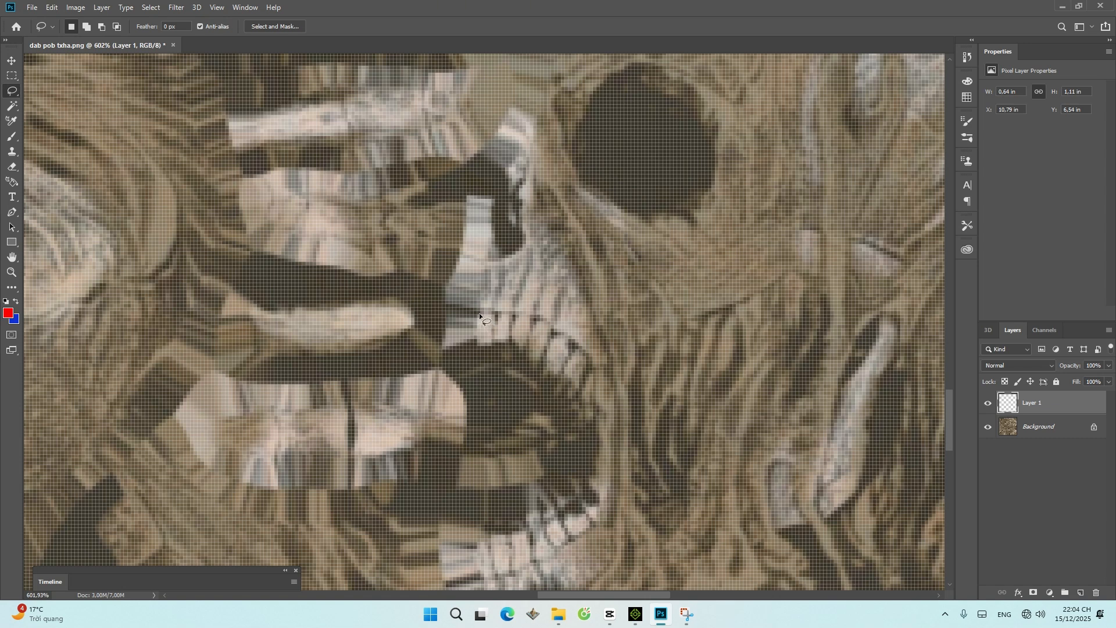
pyautogui.moveTo(479, 314)
pyautogui.mouseDown()
pyautogui.moveTo(484, 346)
pyautogui.moveTo(505, 344)
pyautogui.moveTo(508, 309)
pyautogui.moveTo(480, 315)
pyautogui.mouseUp()
pyautogui.press('shift')
pyautogui.press('shift')
pyautogui.moveTo(531, 362)
pyautogui.mouseDown()
pyautogui.moveTo(546, 373)
pyautogui.moveTo(561, 369)
pyautogui.moveTo(559, 387)
pyautogui.moveTo(585, 404)
pyautogui.moveTo(599, 377)
pyautogui.moveTo(551, 342)
pyautogui.mouseUp()
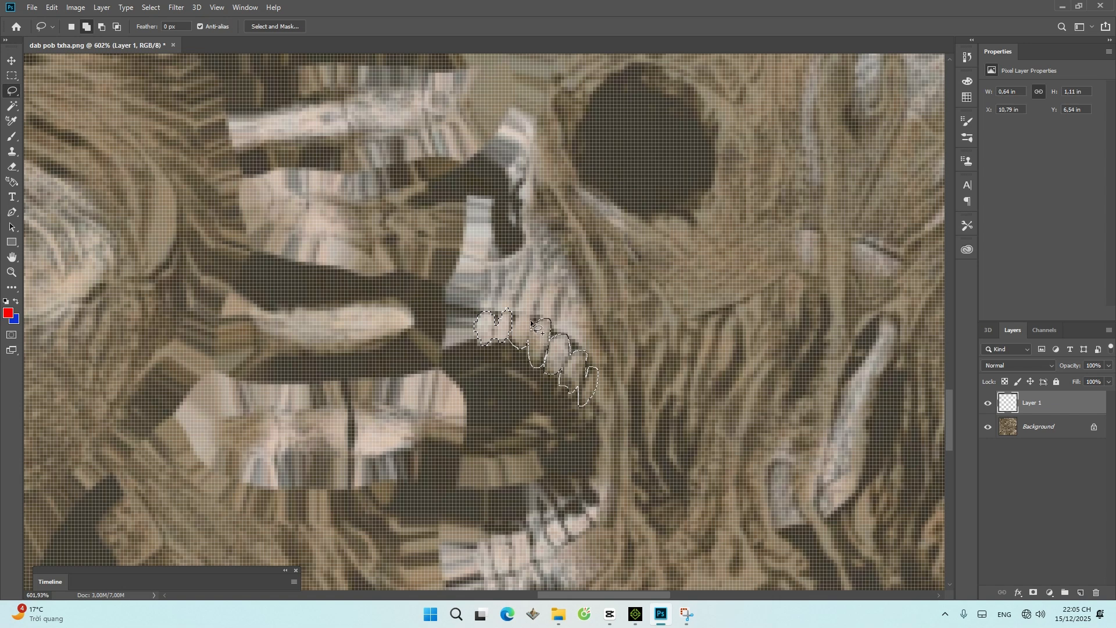
pyautogui.moveTo(511, 313); pyautogui.dragTo(512, 314)
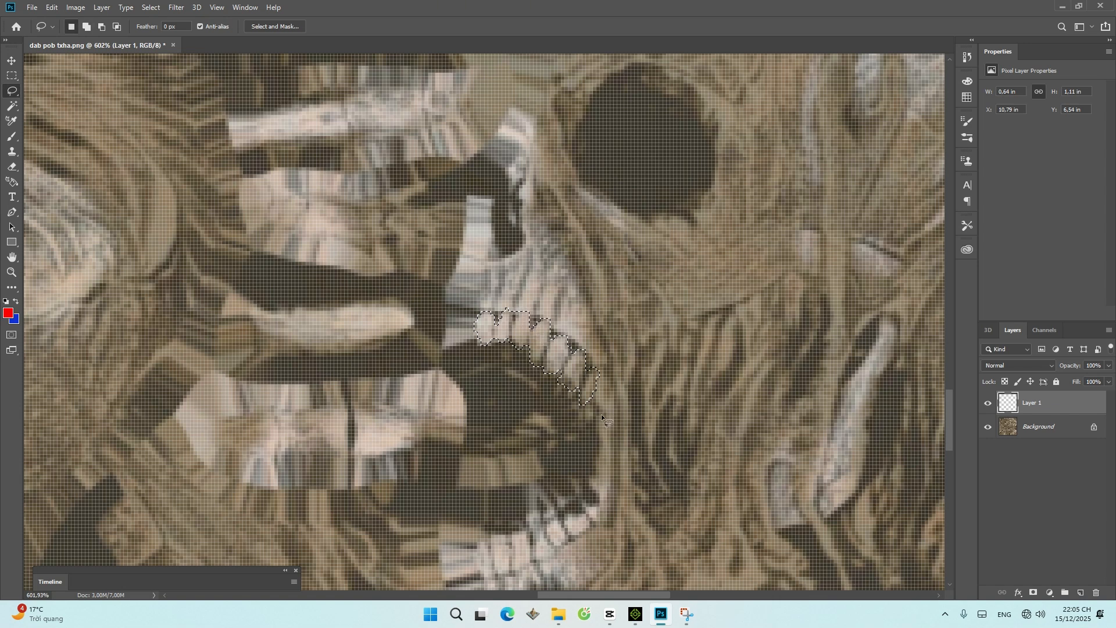
# Step: Add the lower skull's bottom row of teeth to the existing Lasso selection
pyautogui.scroll(-2, 577, 514)
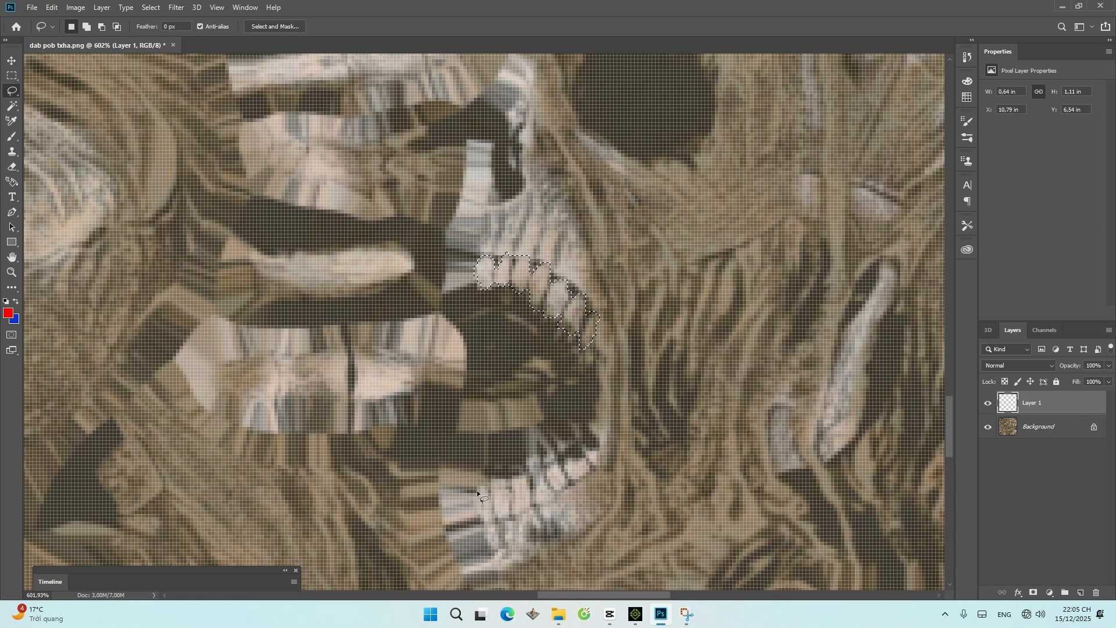
pyautogui.moveTo(479, 488); pyautogui.dragTo(473, 501)
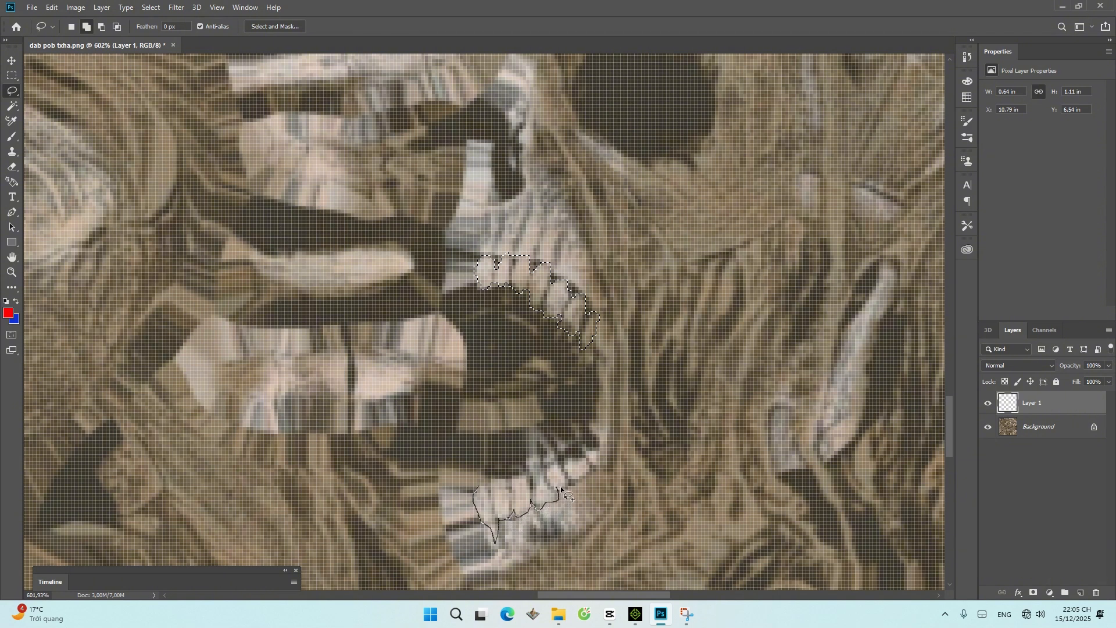
pyautogui.moveTo(602, 468)
pyautogui.mouseDown()
pyautogui.moveTo(577, 435)
pyautogui.moveTo(542, 467)
pyautogui.moveTo(533, 460)
pyautogui.moveTo(531, 477)
pyautogui.moveTo(475, 494)
pyautogui.mouseUp()
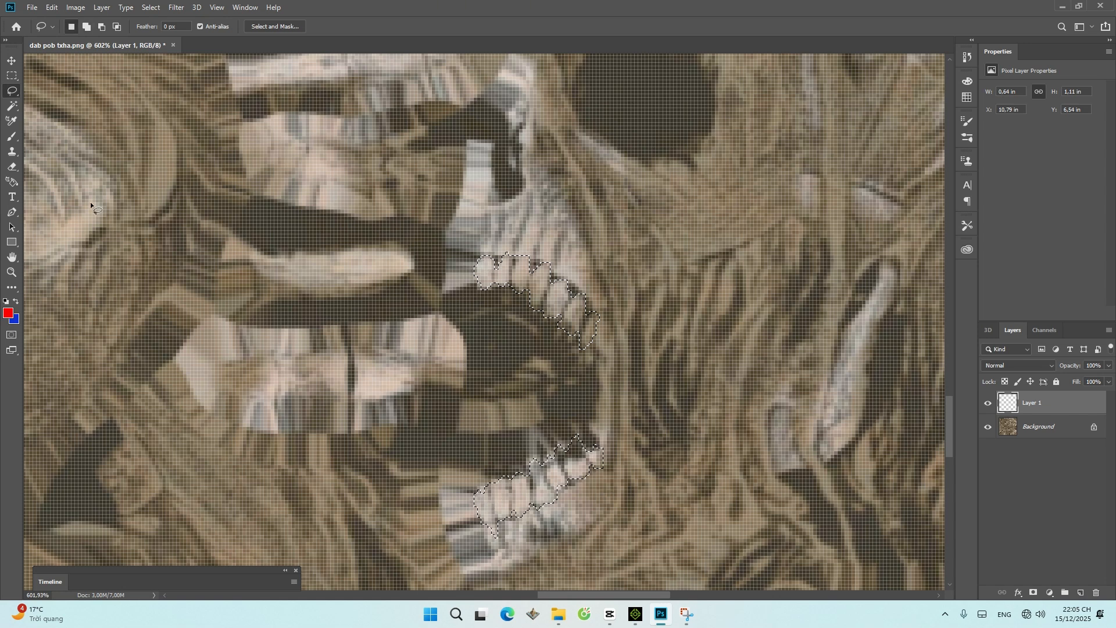
# Step: Paint both selected rows of teeth on the lower skull red with the Brush tool
pyautogui.click(11, 136)
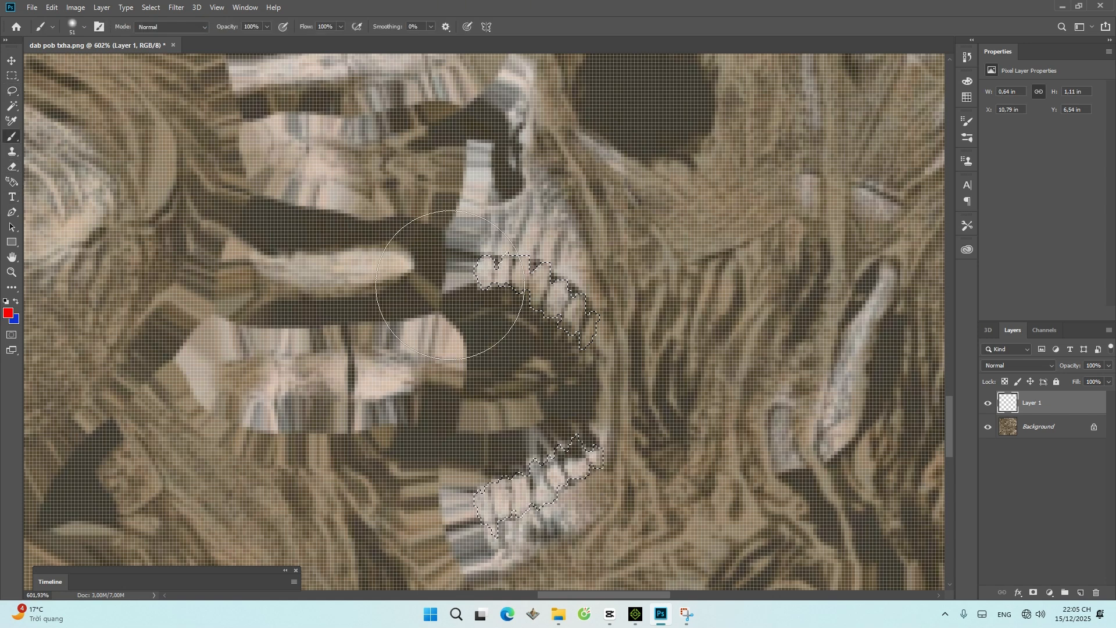
pyautogui.moveTo(450, 285)
pyautogui.mouseDown()
pyautogui.moveTo(557, 301)
pyautogui.moveTo(685, 440)
pyautogui.moveTo(624, 442)
pyautogui.moveTo(439, 520)
pyautogui.moveTo(670, 243)
pyautogui.mouseUp()
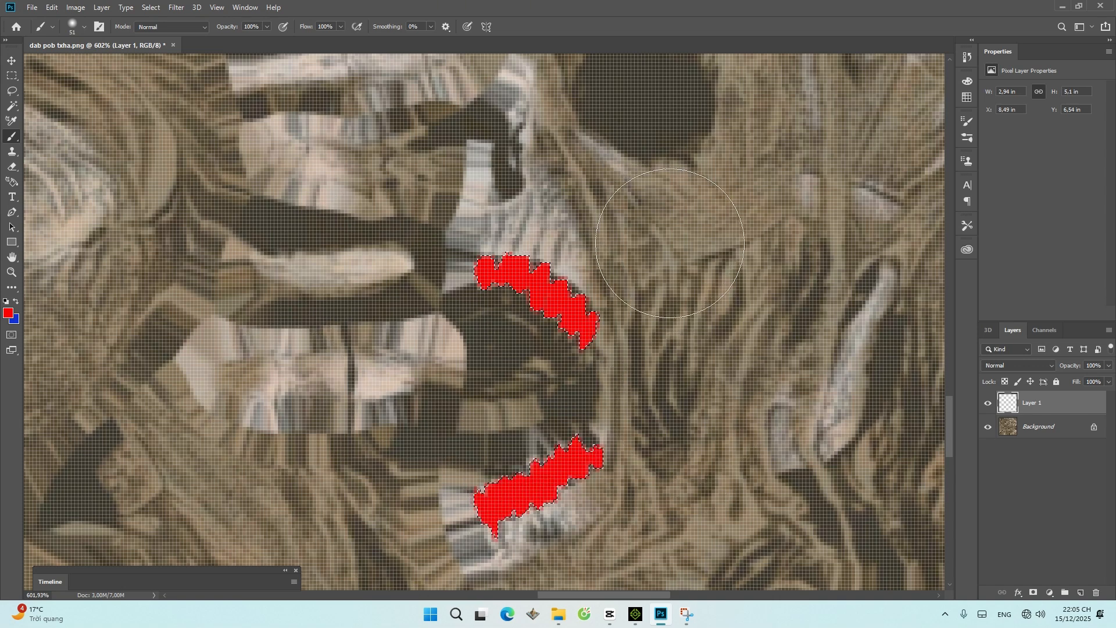
pyautogui.scroll(-8, 721, 276)
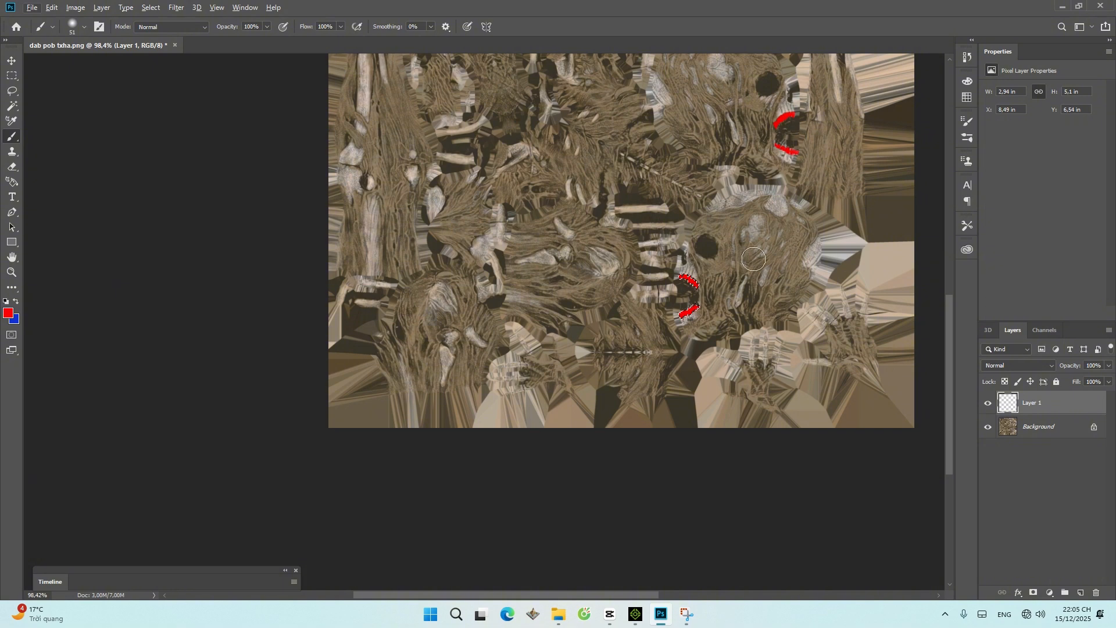
pyautogui.scroll(3, 754, 259)
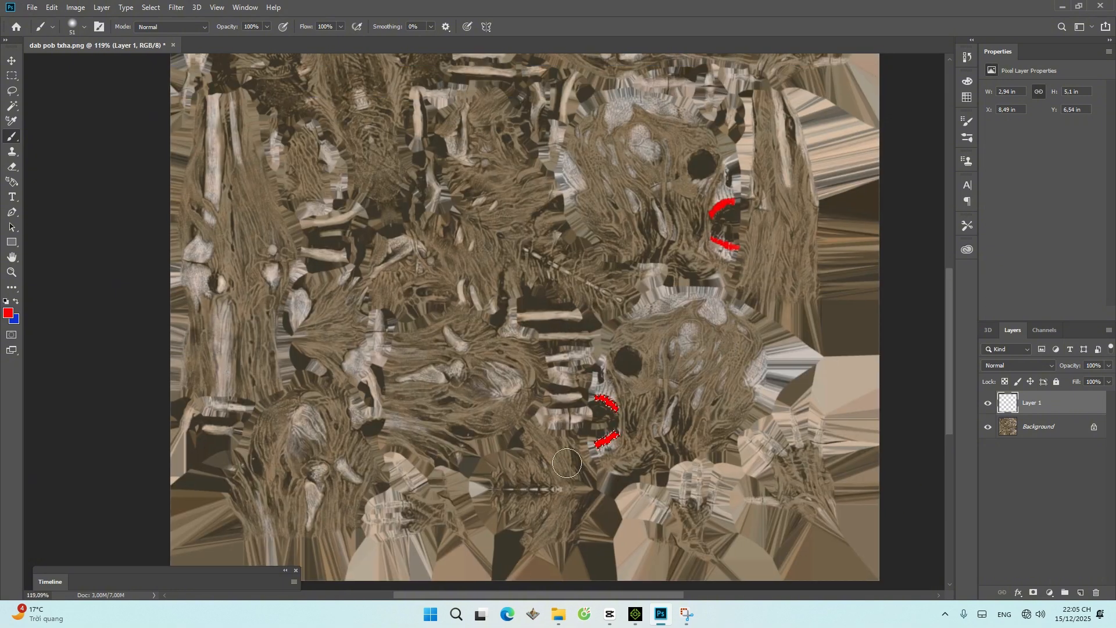
# Step: Clear the selection around the lower skull's red-painted teeth
pyautogui.click(11, 60)
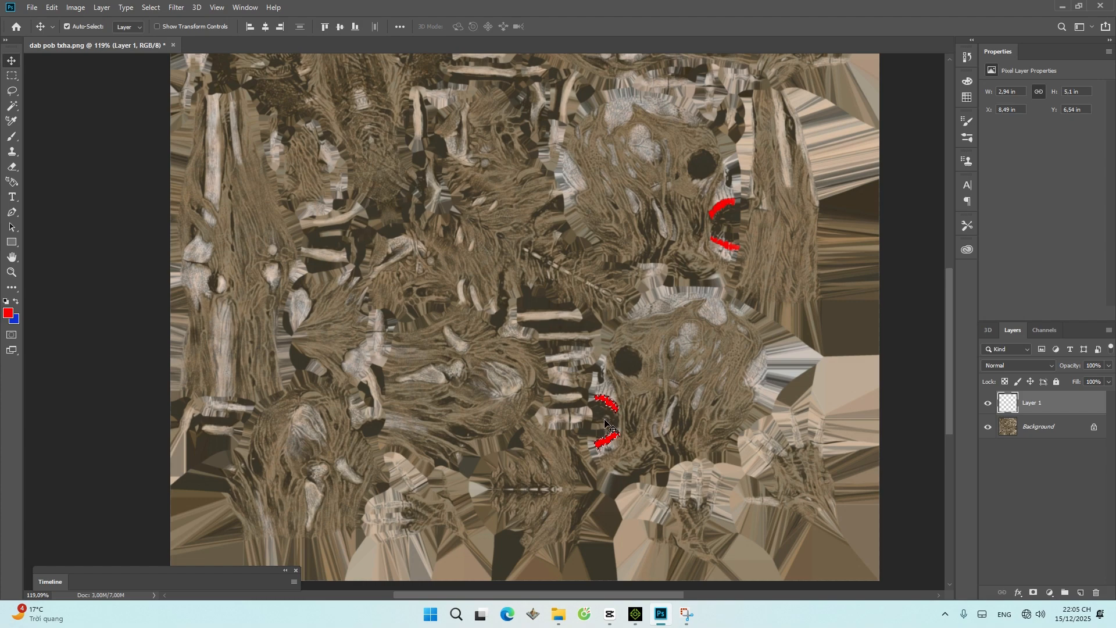
pyautogui.scroll(4, 619, 428)
pyautogui.scroll(4, 602, 413)
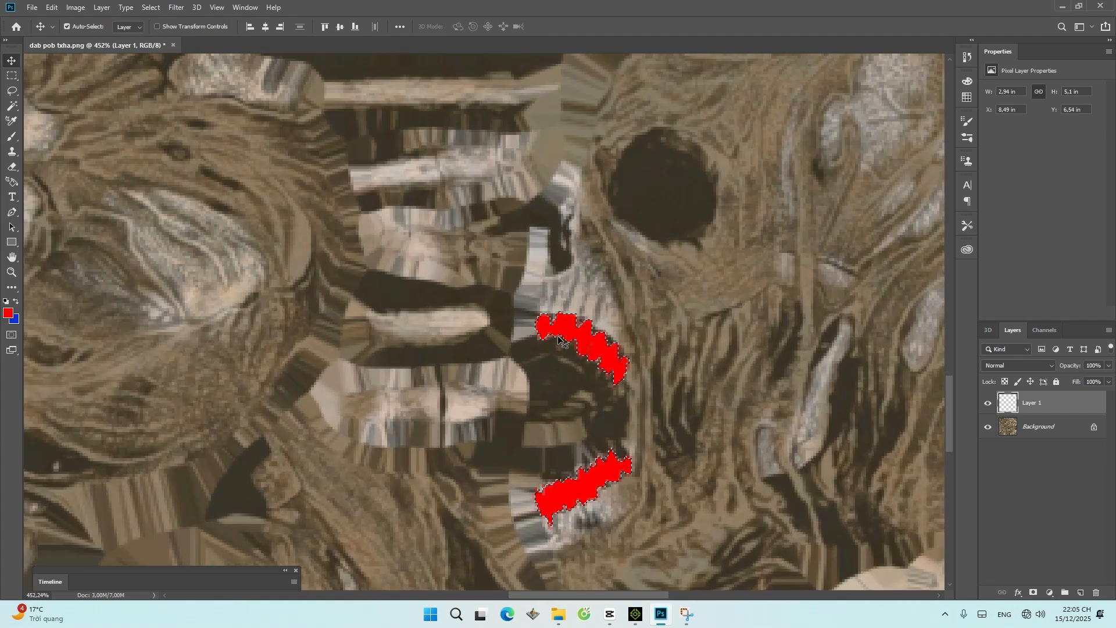
pyautogui.hotkey('ctrl', 'd')
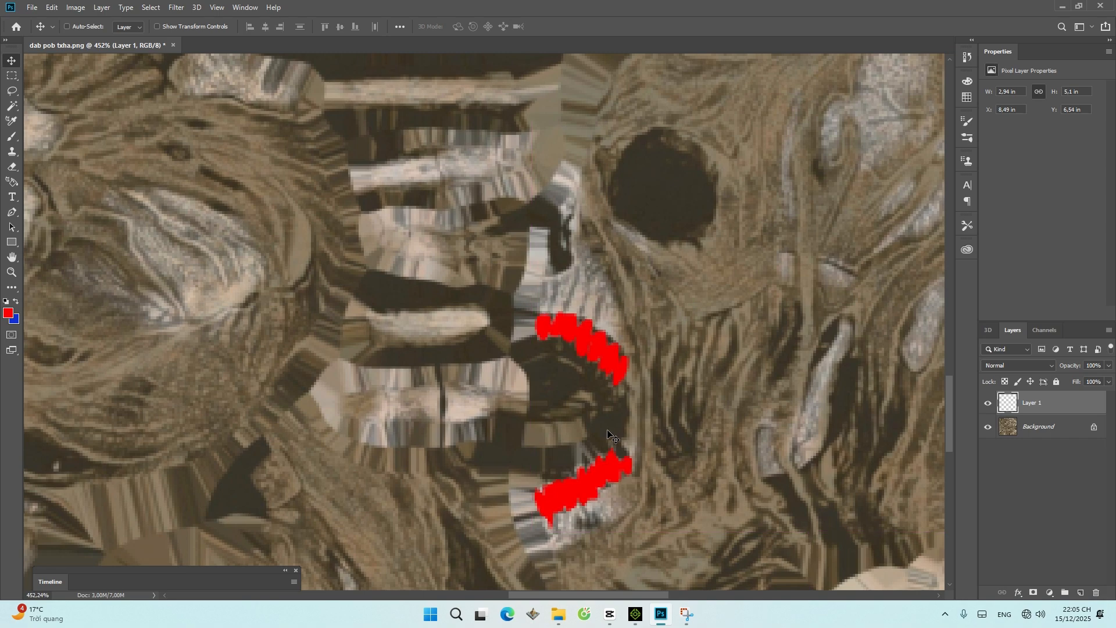
pyautogui.scroll(-8, 689, 343)
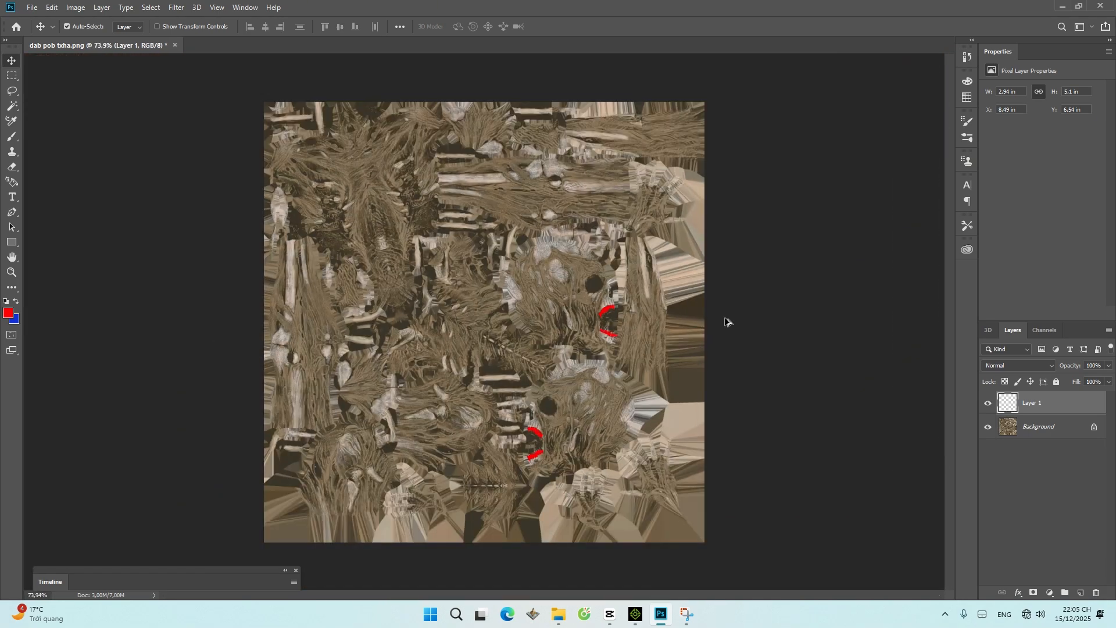
pyautogui.scroll(2, 632, 316)
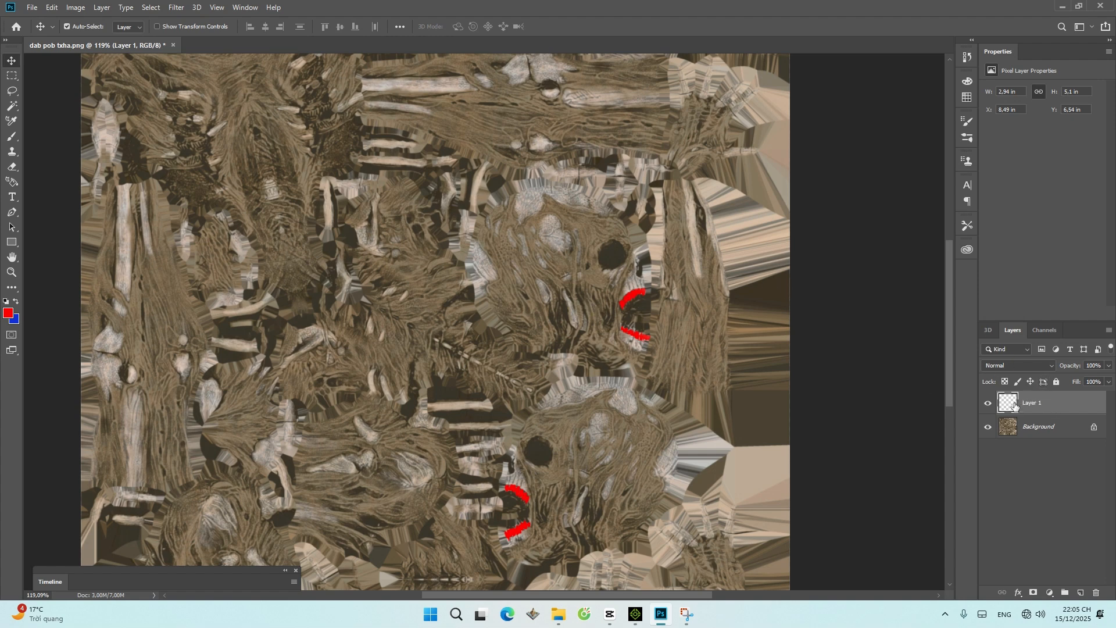
# Step: Compare the texture with Layer 1 hidden and shown, keep its opacity at 100%, and examine the red teeth up close
pyautogui.click(989, 407)
pyautogui.click(990, 407)
pyautogui.click(989, 407)
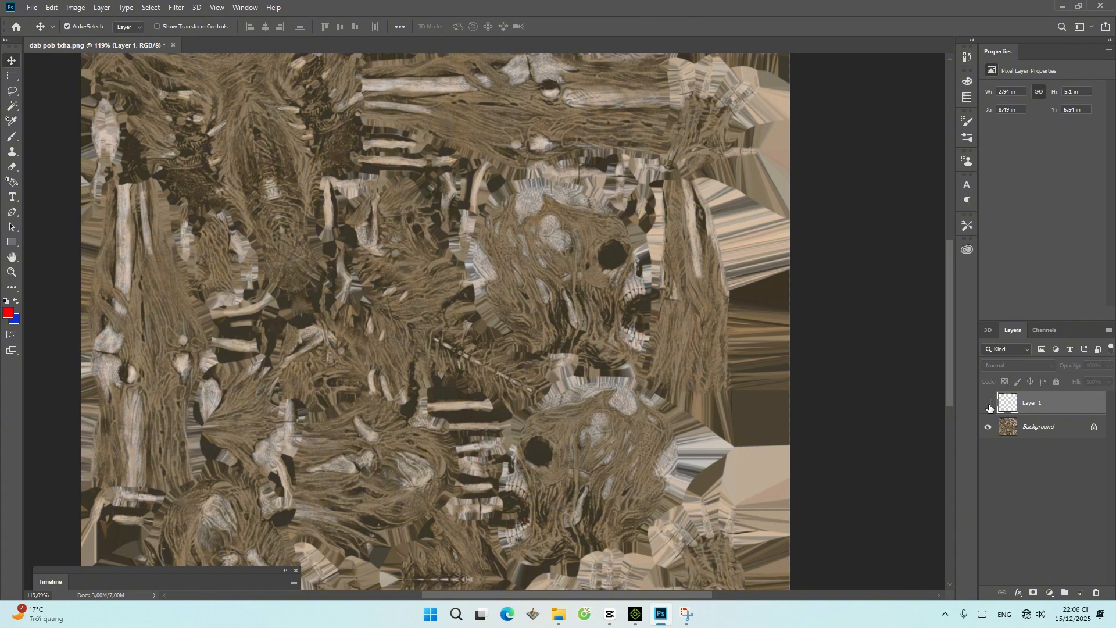
pyautogui.click(990, 407)
pyautogui.click(1110, 367)
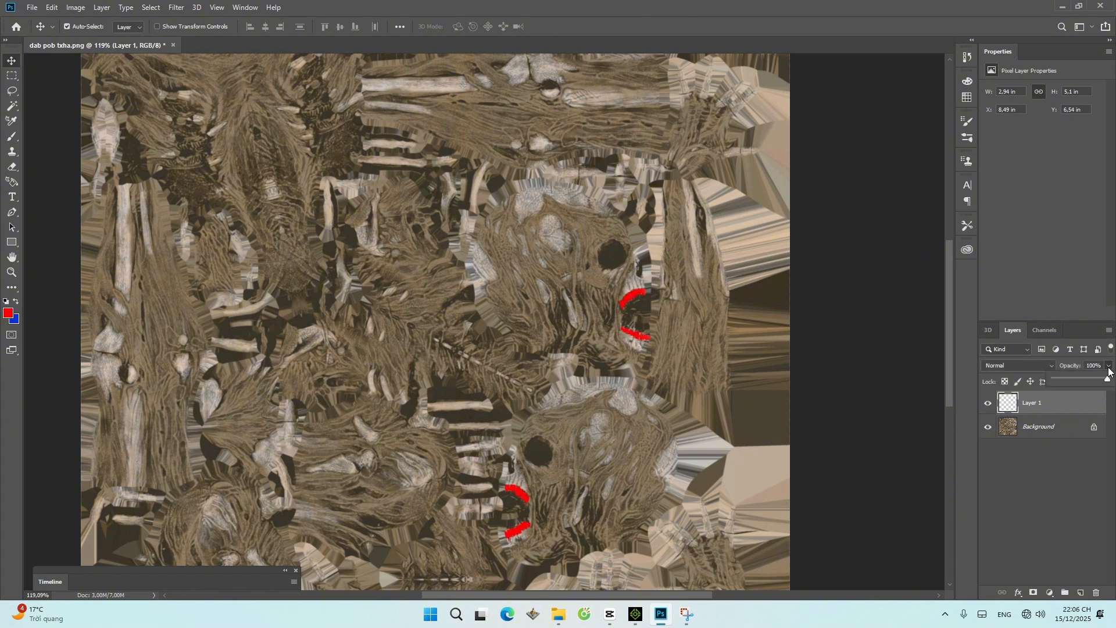
pyautogui.moveTo(1109, 383)
pyautogui.mouseDown()
pyautogui.moveTo(1072, 378)
pyautogui.moveTo(1111, 381)
pyautogui.mouseUp()
pyautogui.scroll(5, 626, 384)
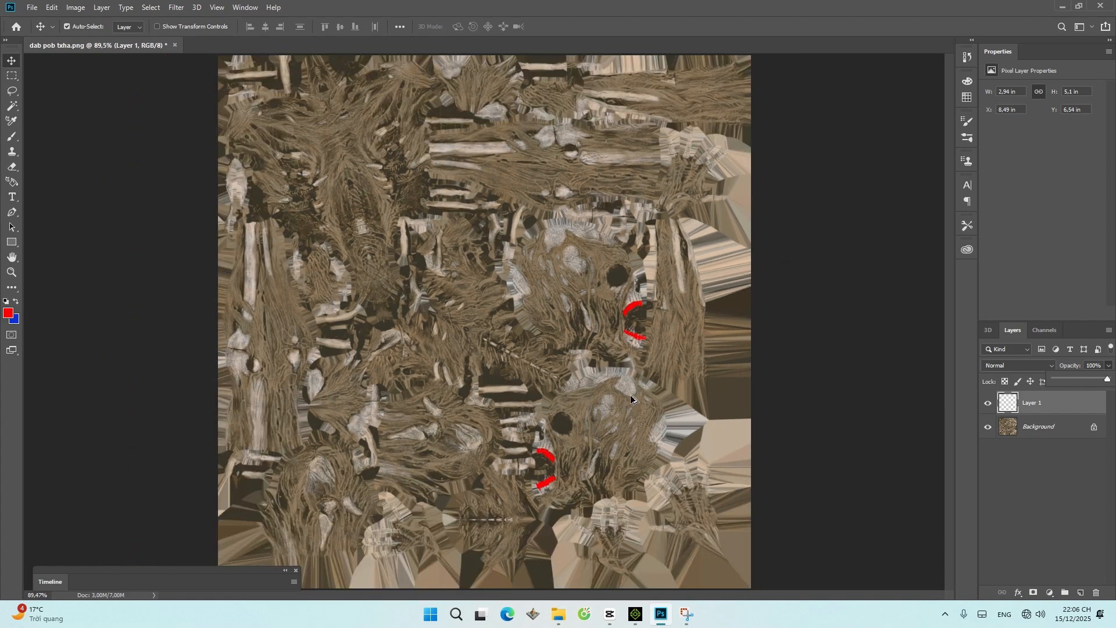
pyautogui.scroll(3, 680, 175)
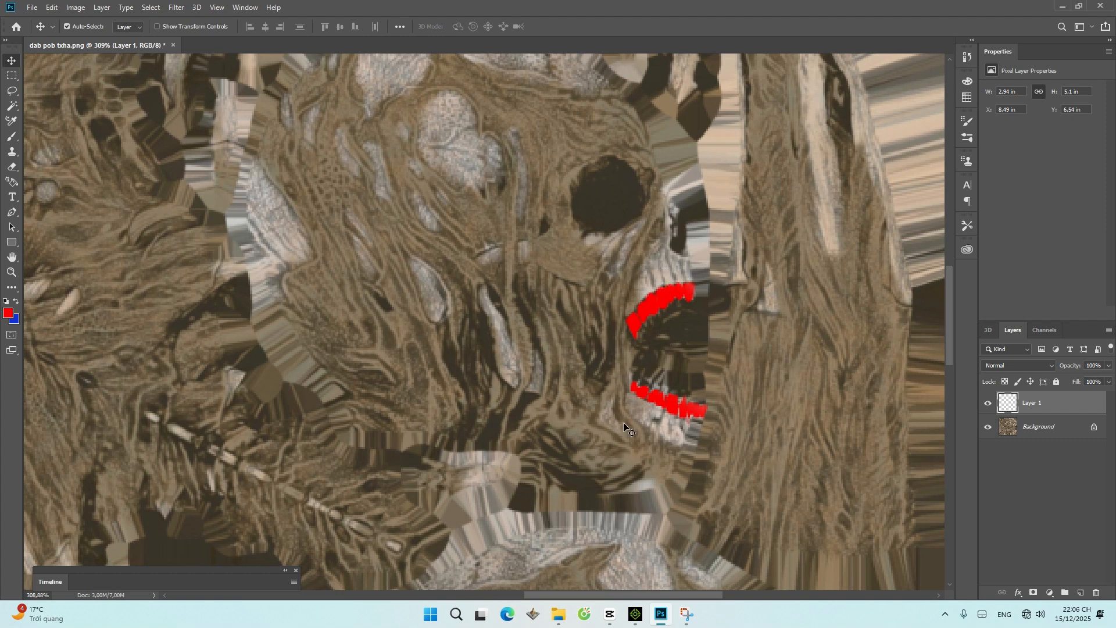
pyautogui.scroll(-1, 651, 419)
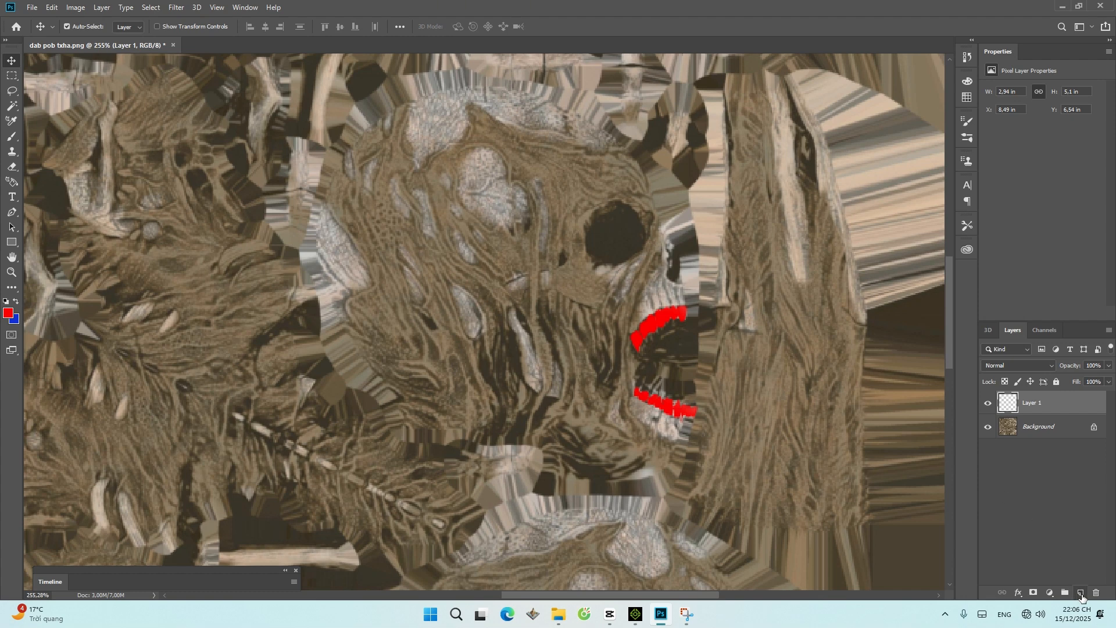
# Step: Add a new empty layer above the red teeth layer and activate the Brush tool
pyautogui.click(1081, 593)
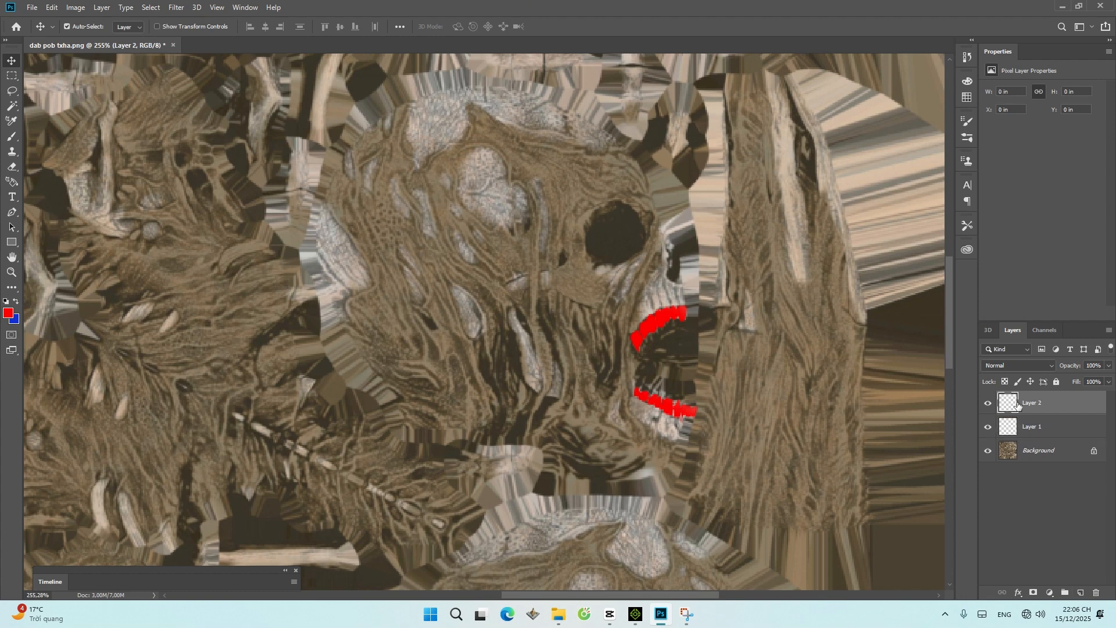
pyautogui.click(12, 137)
# Step: Try dabbing red below the upper skull's bottom teeth with the brush size reduced to 21 px
pyautogui.rightClick(632, 409)
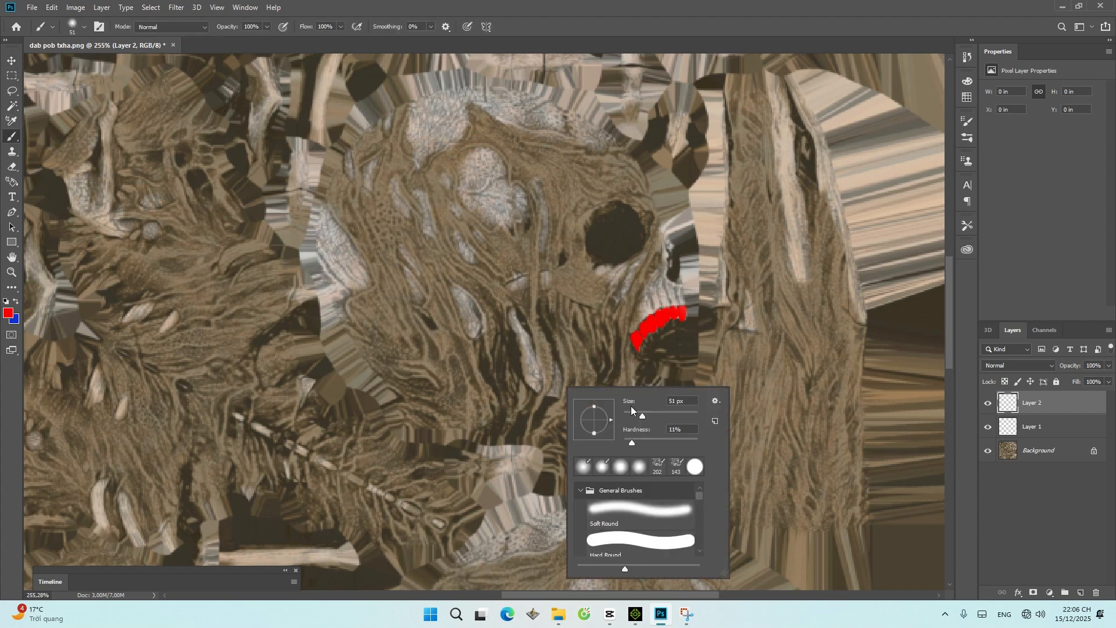
pyautogui.moveTo(673, 443); pyautogui.dragTo(630, 417)
pyautogui.rightClick(774, 348)
pyautogui.moveTo(629, 415); pyautogui.dragTo(647, 416)
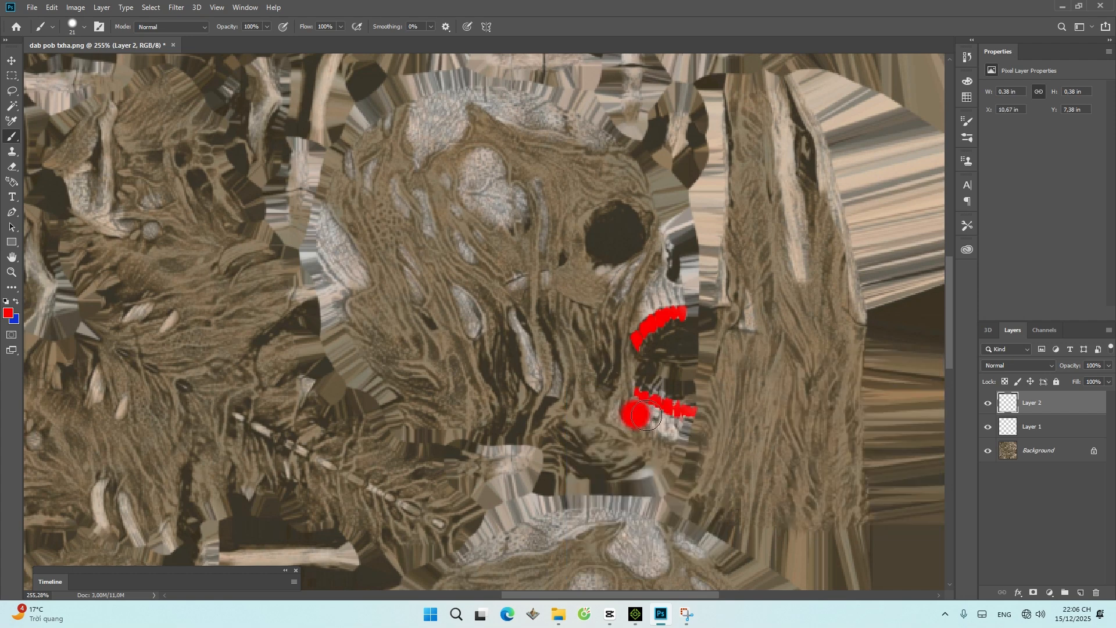
# Step: Try painting the upper skull's jaw red with a hard 75 px brush at 97% hardness
pyautogui.rightClick(652, 425)
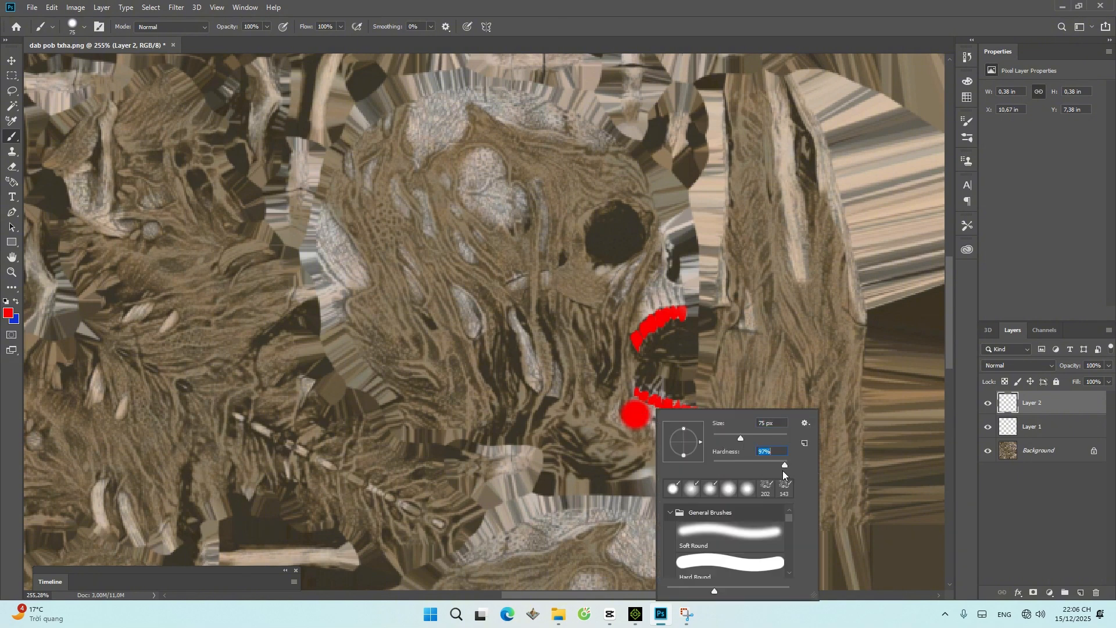
pyautogui.click(587, 464)
pyautogui.click(635, 446)
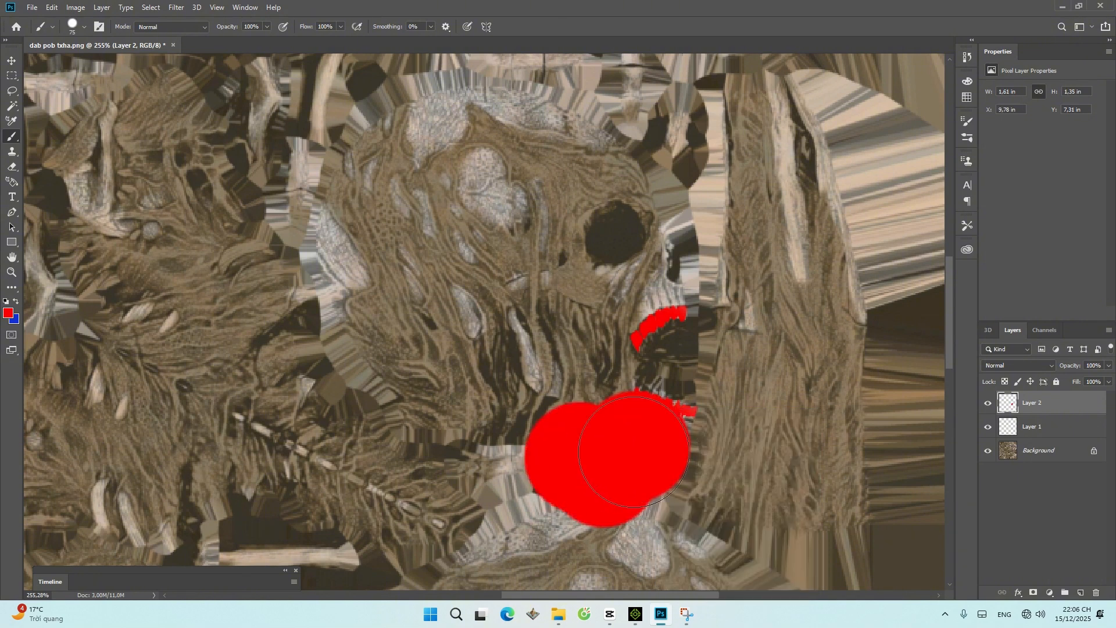
pyautogui.click(665, 457)
pyautogui.rightClick(734, 410)
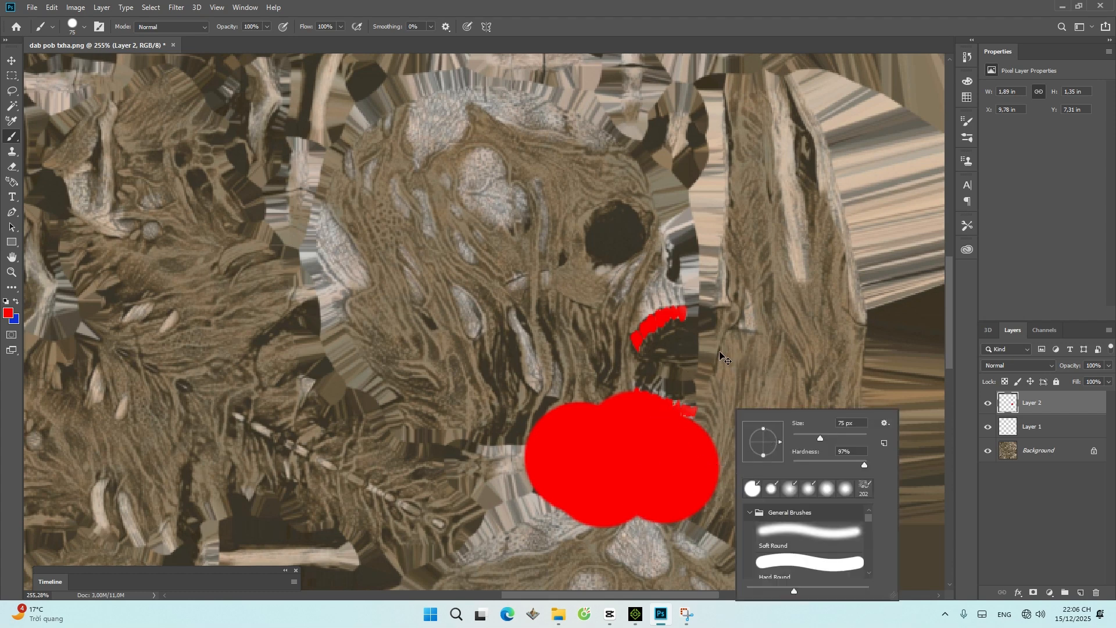
# Step: Undo all the hard red strokes on the upper skull's jaw
pyautogui.hotkey('ctrl', 'z')
pyautogui.hotkey('ctrl', 'z')
pyautogui.hotkey('ctrl', 'z')
pyautogui.hotkey('ctrl', 'z')
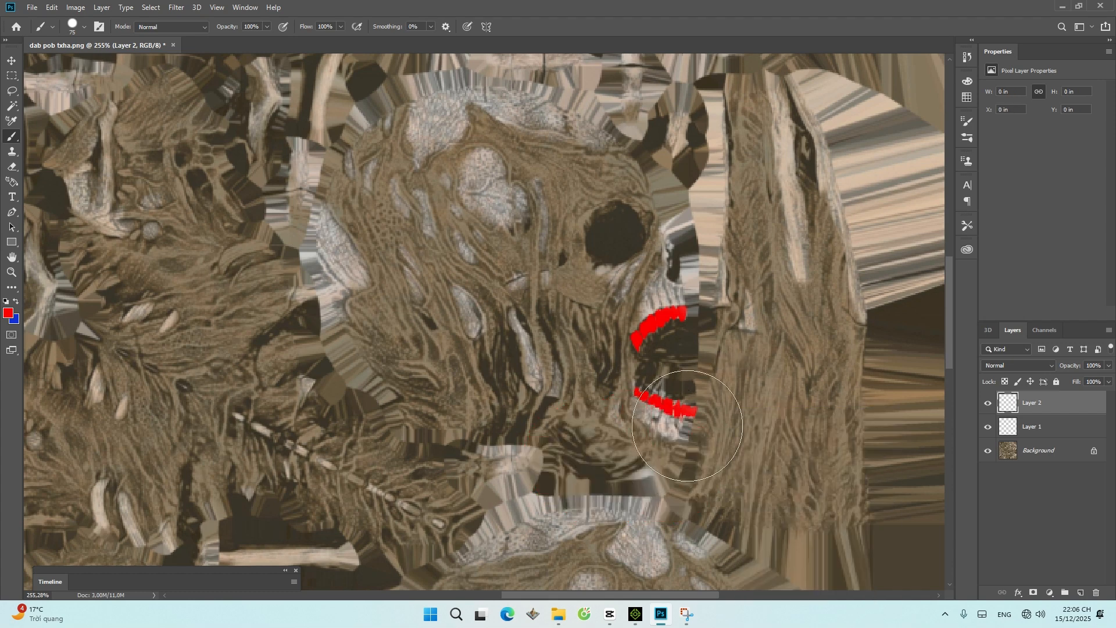
# Step: Try a softer 75 px brush at 30% hardness, painting red over the upper skull's jaw
pyautogui.rightClick(833, 442)
pyautogui.moveTo(892, 444); pyautogui.dragTo(867, 445)
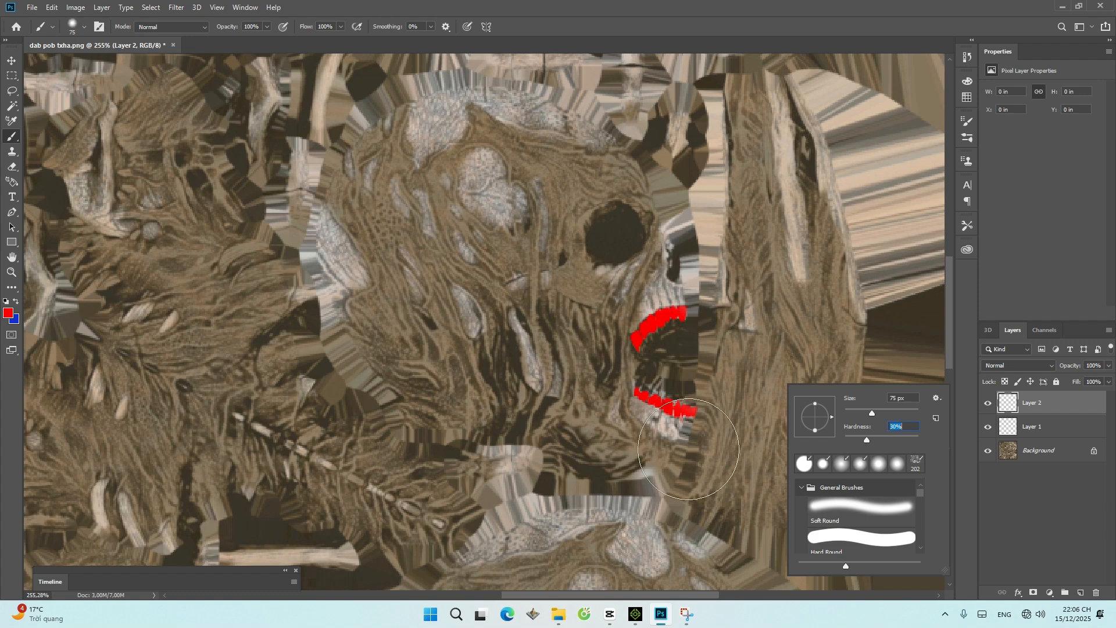
pyautogui.click(628, 456)
pyautogui.click(657, 463)
pyautogui.click(650, 462)
pyautogui.click(637, 449)
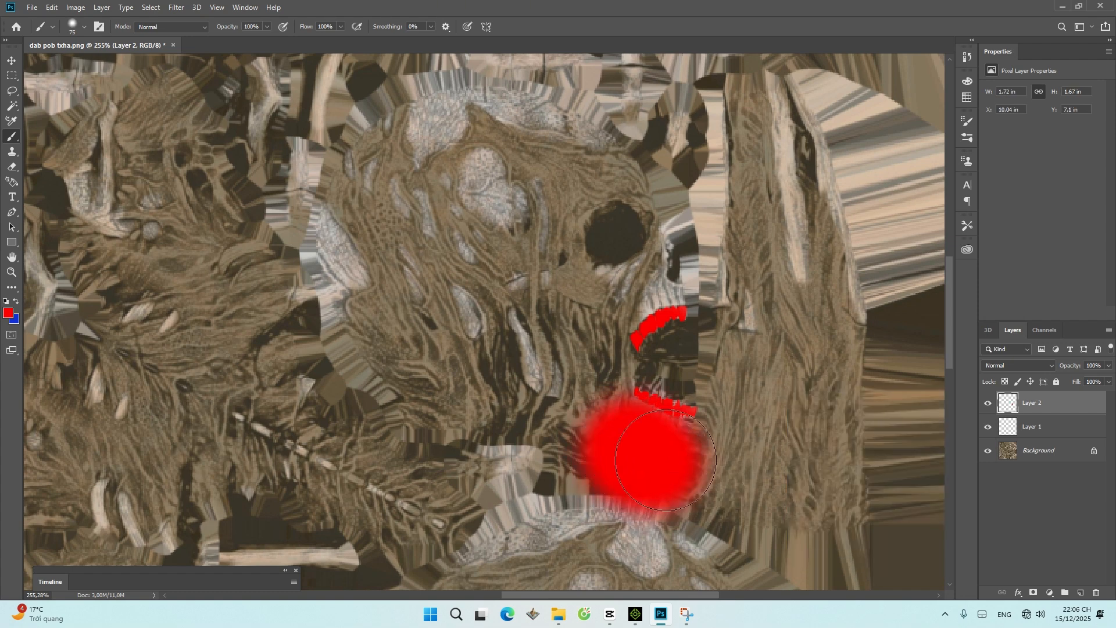
pyautogui.click(641, 437)
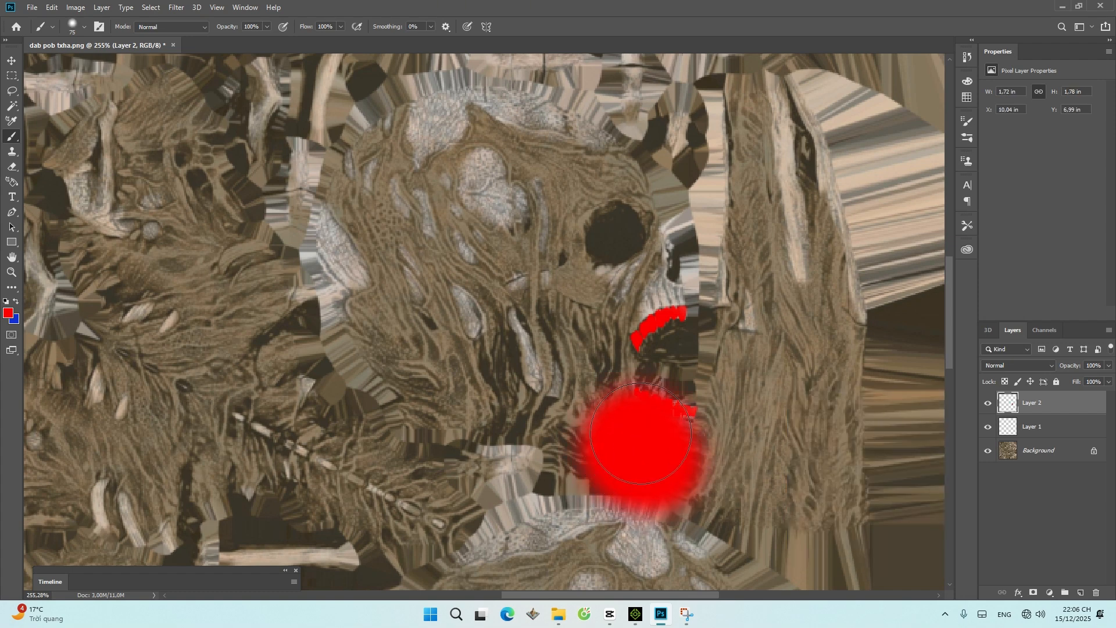
# Step: Try Layer 2 at 16% and 3% opacity, and undo both the opacity change and the soft red strokes
pyautogui.click(1110, 366)
pyautogui.moveTo(1053, 378); pyautogui.dragTo(1059, 380)
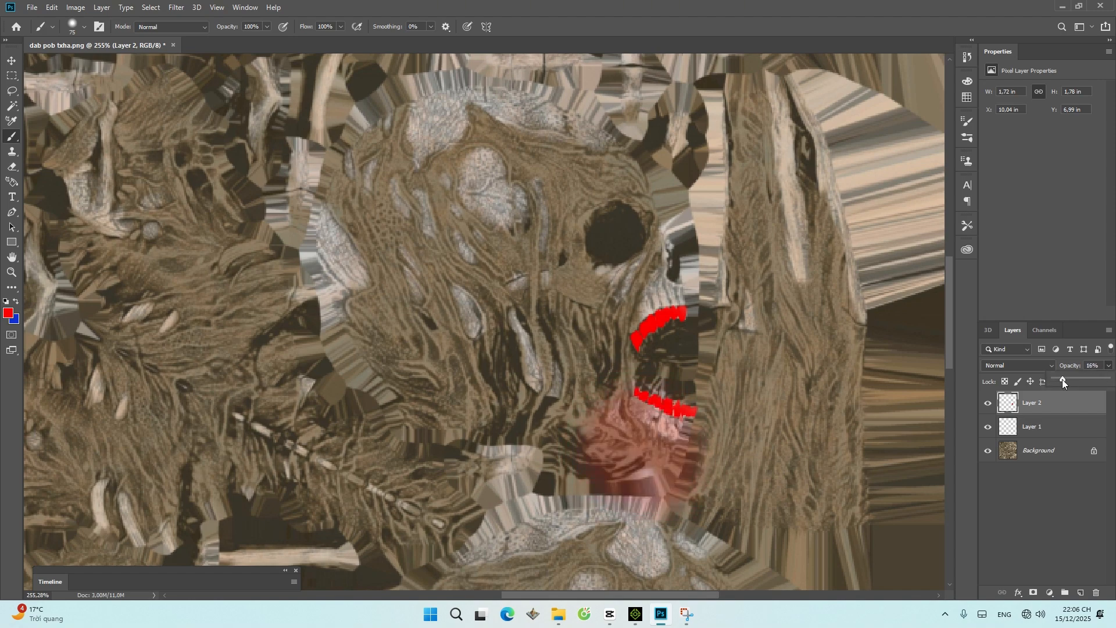
pyautogui.scroll(-7, 706, 400)
pyautogui.scroll(8, 708, 402)
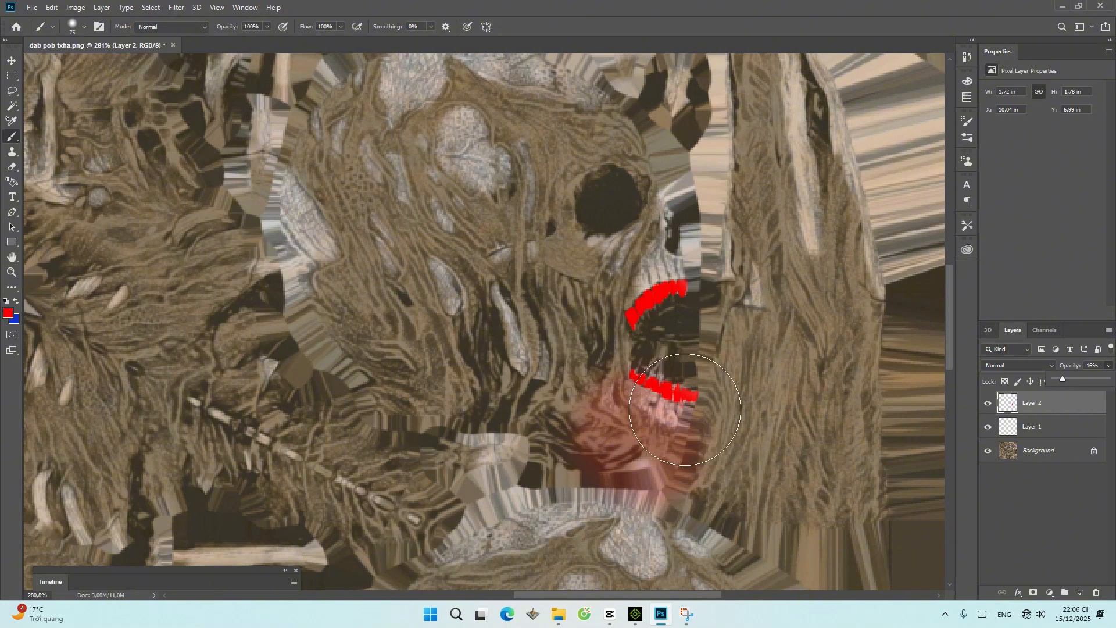
pyautogui.moveTo(1064, 379); pyautogui.dragTo(1056, 379)
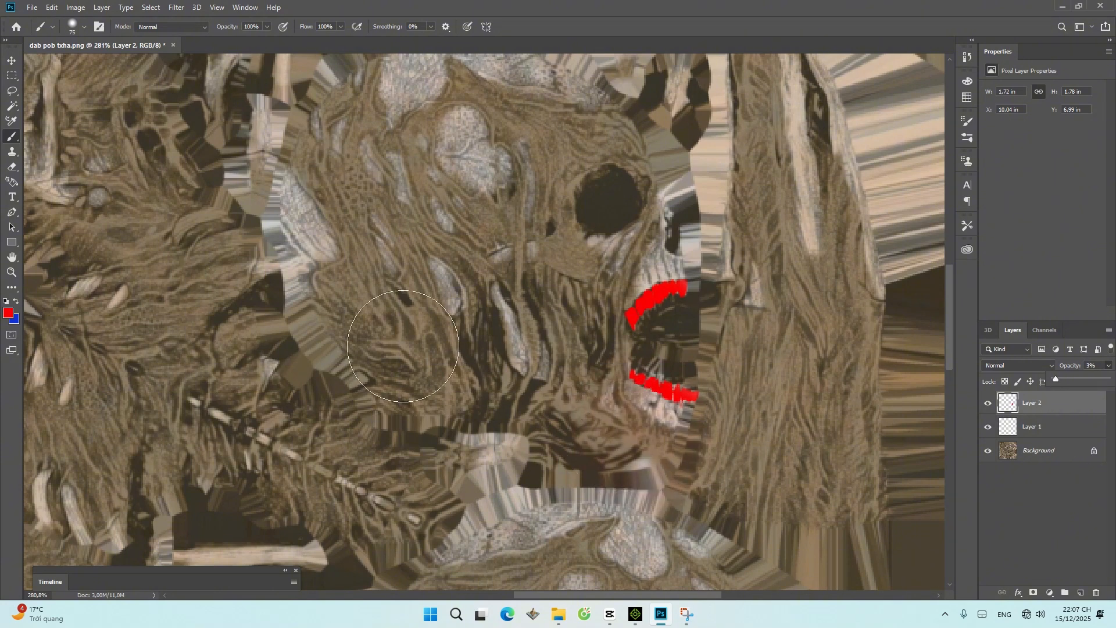
pyautogui.hotkey('ctrl', 'z')
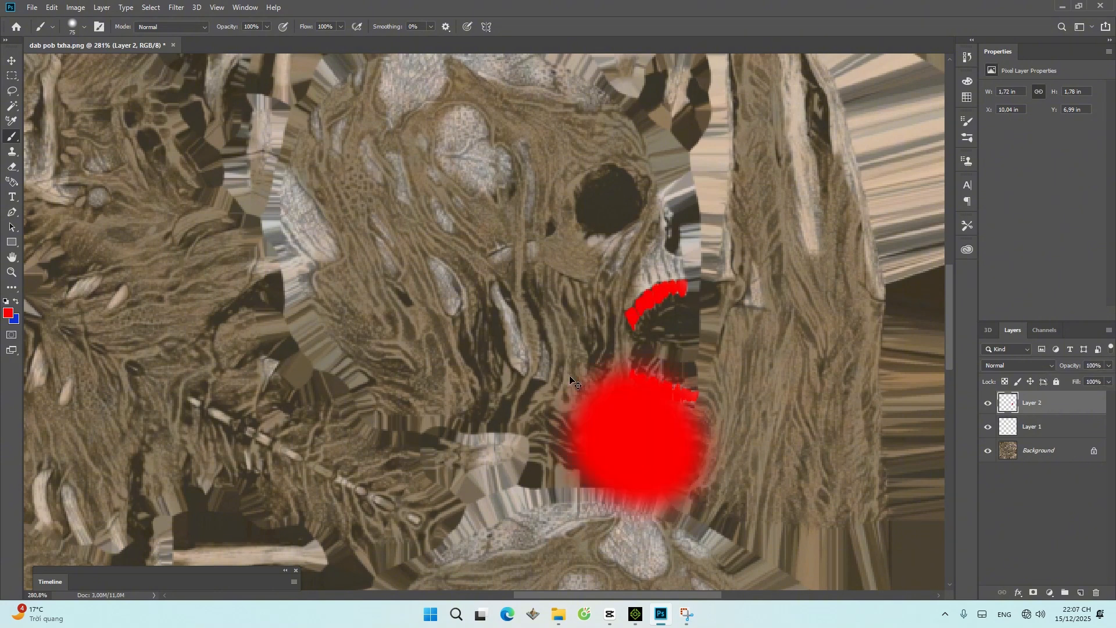
pyautogui.hotkey('ctrl', 'z')
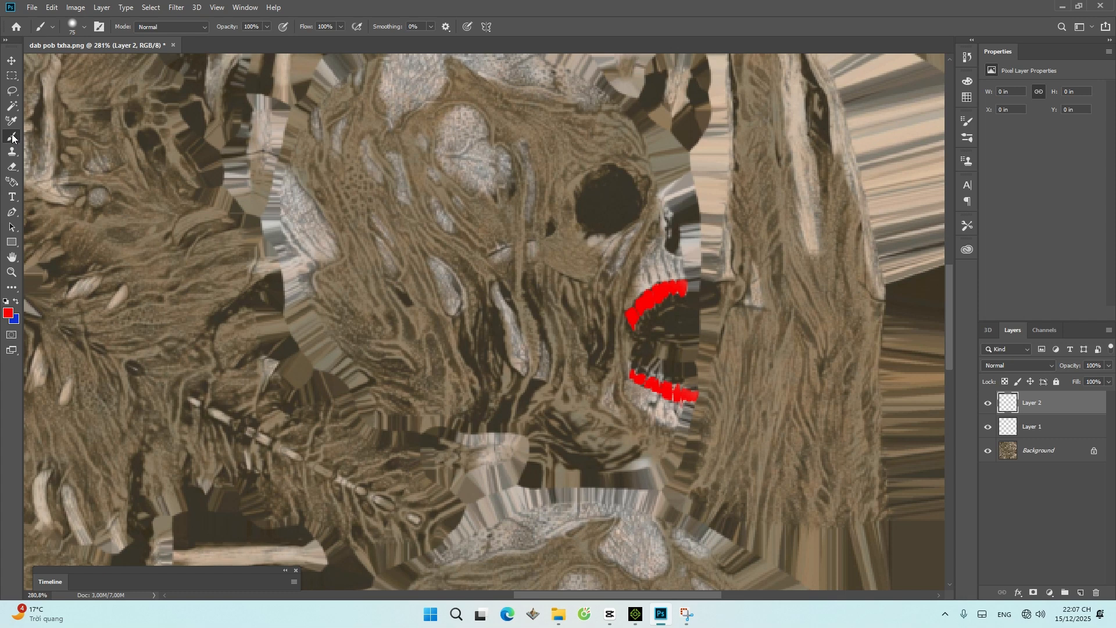
# Step: Choose the KYLE Bonus Chunky Charcoal brush and set its size to 47 px
pyautogui.click(72, 26)
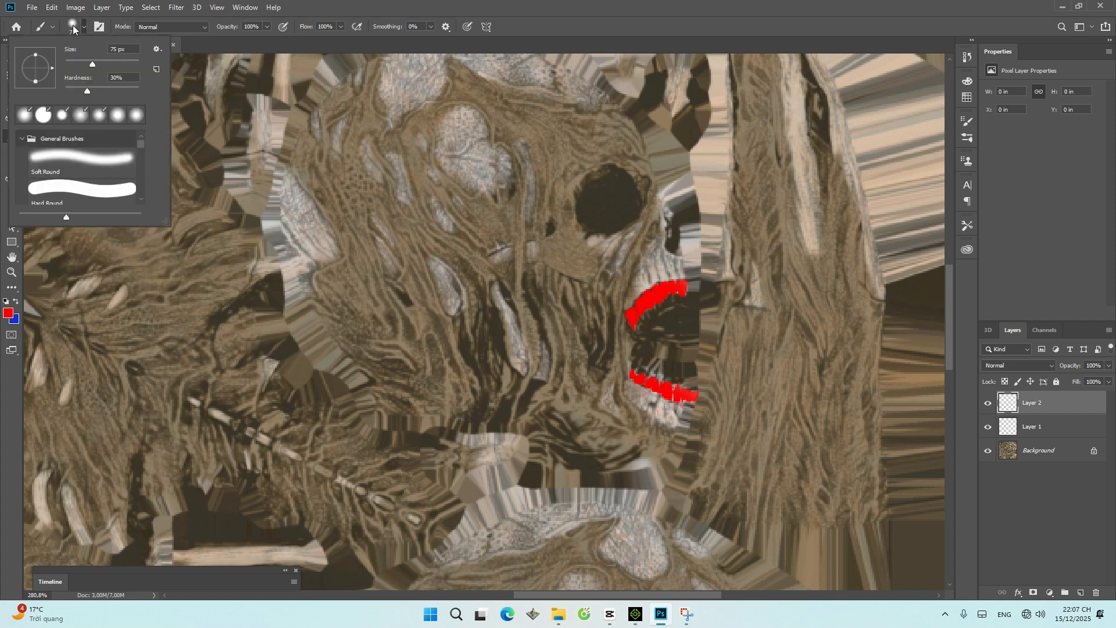
pyautogui.scroll(-5, 94, 166)
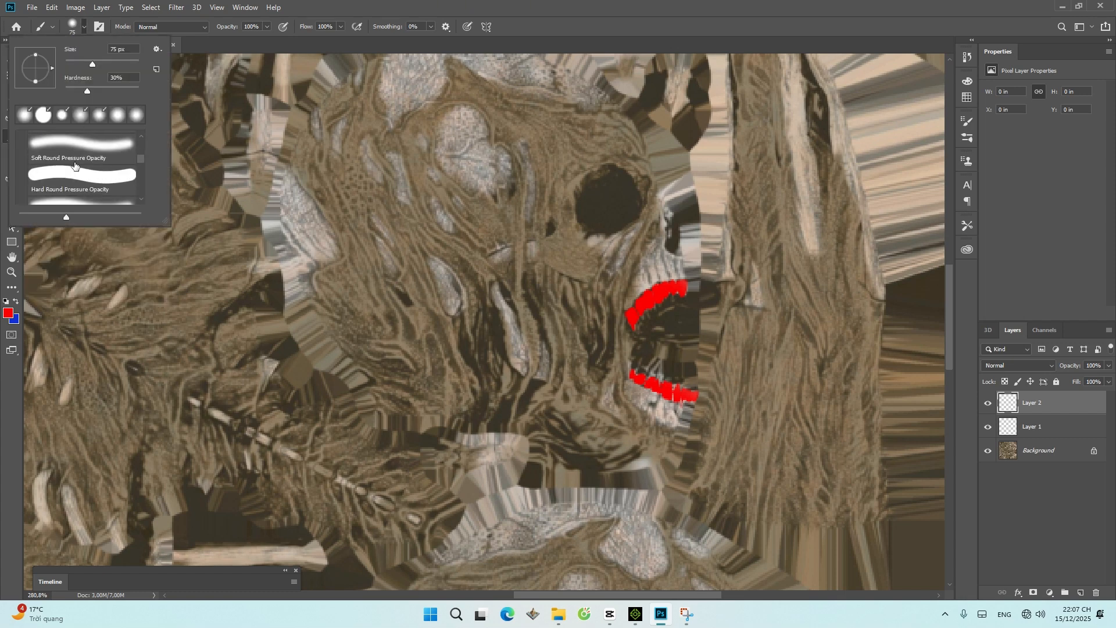
pyautogui.scroll(-4, 93, 166)
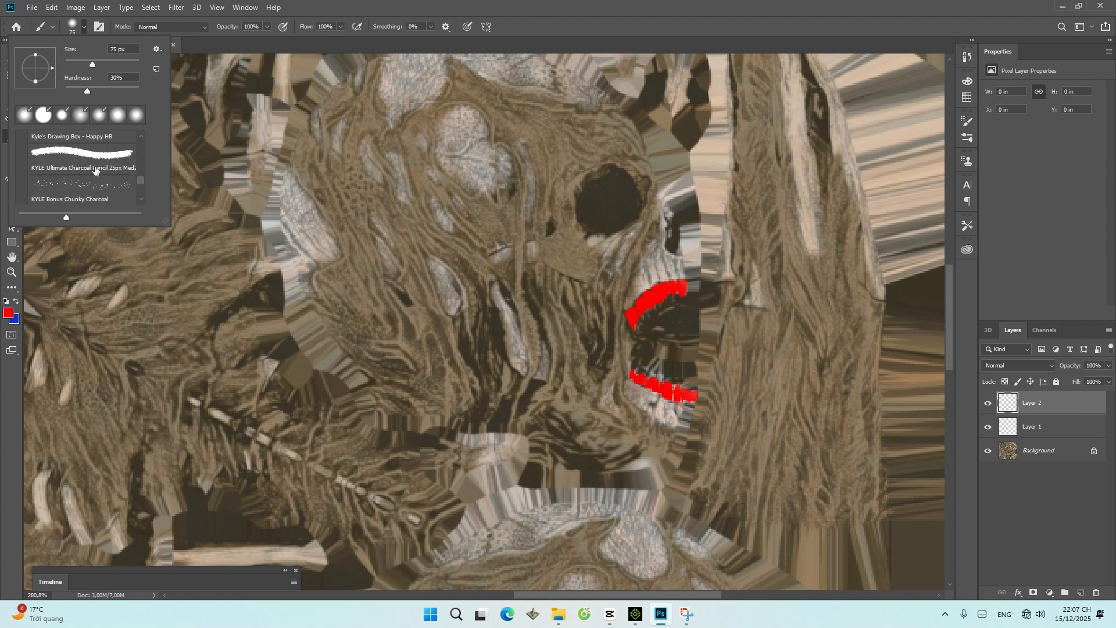
pyautogui.scroll(-1, 95, 169)
pyautogui.click(93, 163)
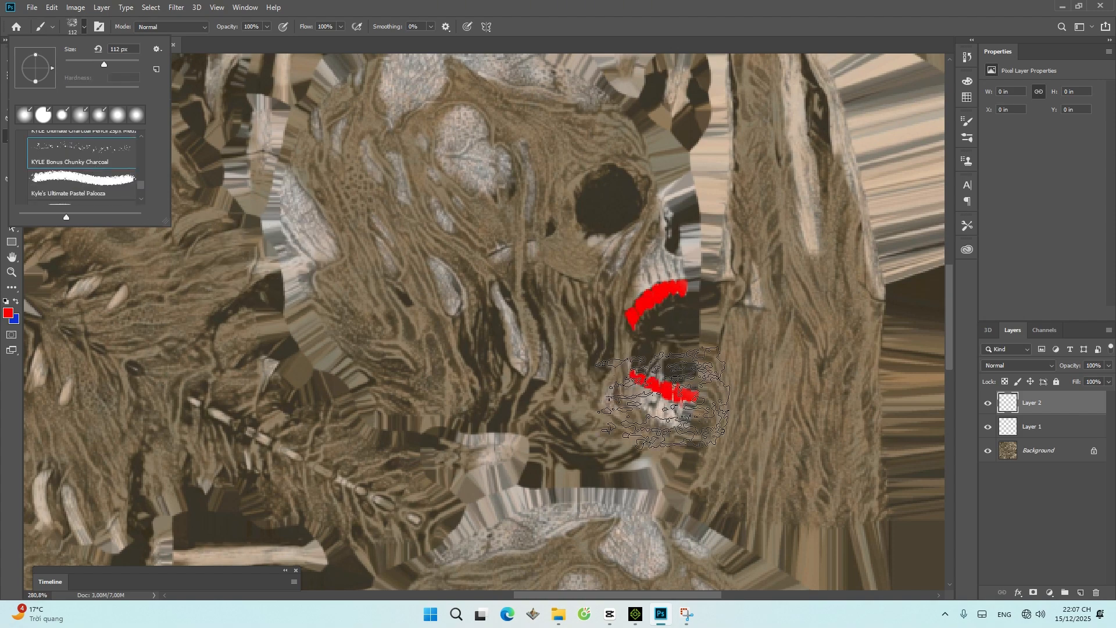
pyautogui.keyDown('alt'); pyautogui.scroll(5, 662, 402); pyautogui.keyUp('alt')
pyautogui.scroll(-1, 657, 407)
pyautogui.keyDown('alt'); pyautogui.scroll(-3, 649, 366); pyautogui.keyUp('alt')
pyautogui.rightClick(654, 346)
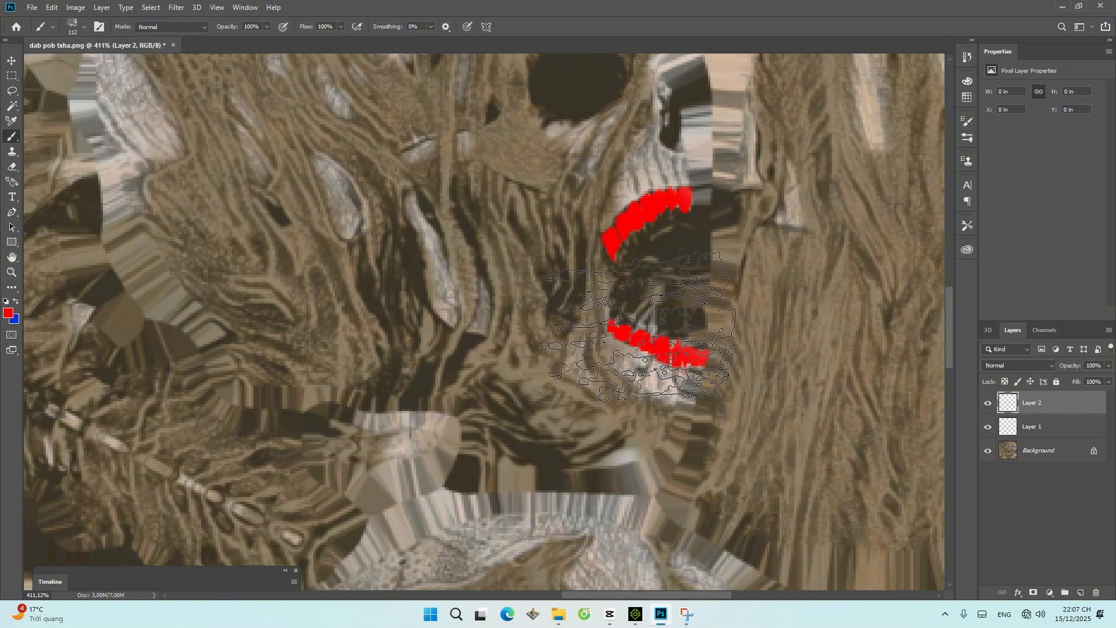
pyautogui.moveTo(735, 376); pyautogui.dragTo(726, 375)
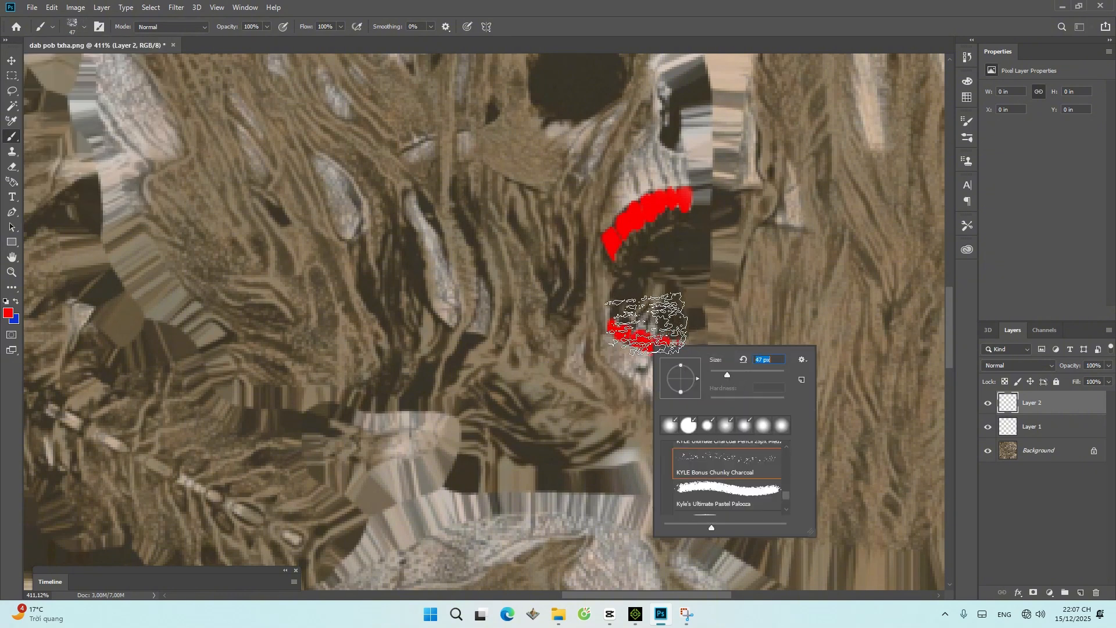
# Step: Splatter red specks over the upper skull's jaw below the bottom teeth, around the upper teeth and on the cheek
pyautogui.click(621, 378)
pyautogui.moveTo(613, 375)
pyautogui.mouseDown()
pyautogui.moveTo(657, 392)
pyautogui.moveTo(666, 439)
pyautogui.moveTo(646, 421)
pyautogui.moveTo(619, 430)
pyautogui.moveTo(630, 380)
pyautogui.moveTo(602, 363)
pyautogui.moveTo(567, 401)
pyautogui.moveTo(608, 454)
pyautogui.moveTo(645, 419)
pyautogui.moveTo(657, 381)
pyautogui.moveTo(649, 369)
pyautogui.moveTo(622, 372)
pyautogui.mouseUp()
pyautogui.scroll(-5, 636, 433)
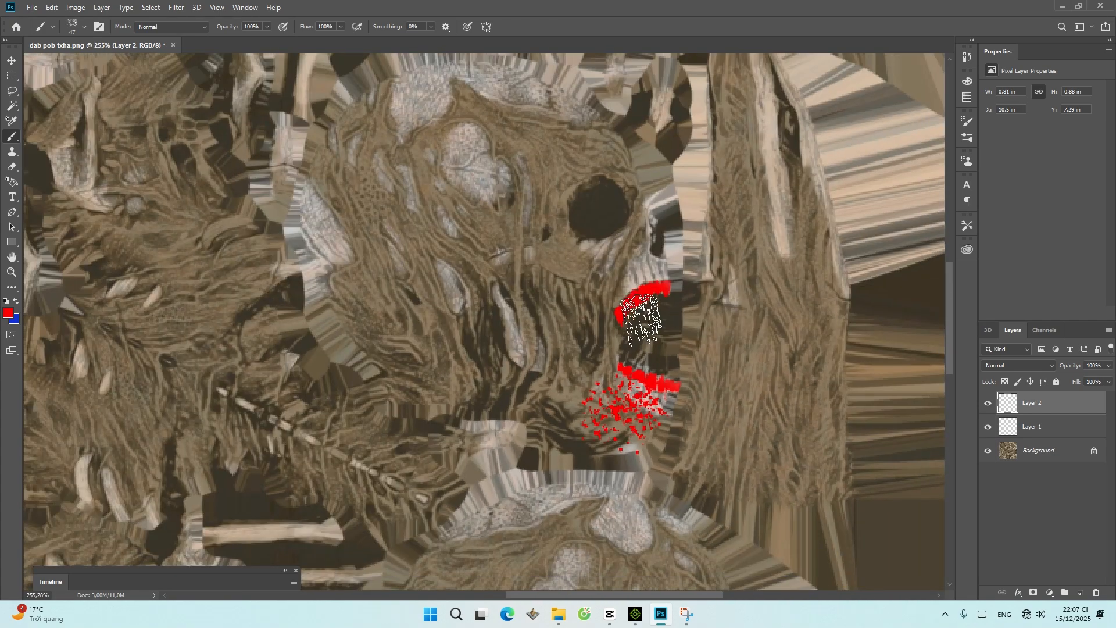
pyautogui.moveTo(644, 282)
pyautogui.mouseDown()
pyautogui.moveTo(601, 304)
pyautogui.moveTo(515, 317)
pyautogui.mouseUp()
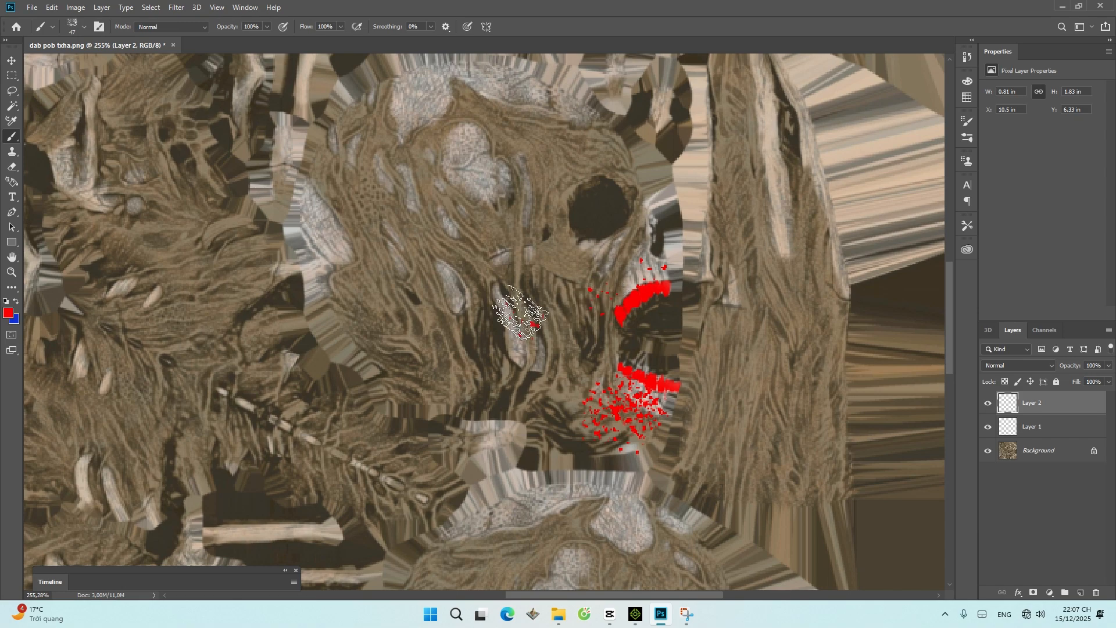
# Step: Splatter red specks over the lower skull's jaw, just below and beside its bottom teeth
pyautogui.scroll(-4, 578, 458)
pyautogui.scroll(2, 595, 476)
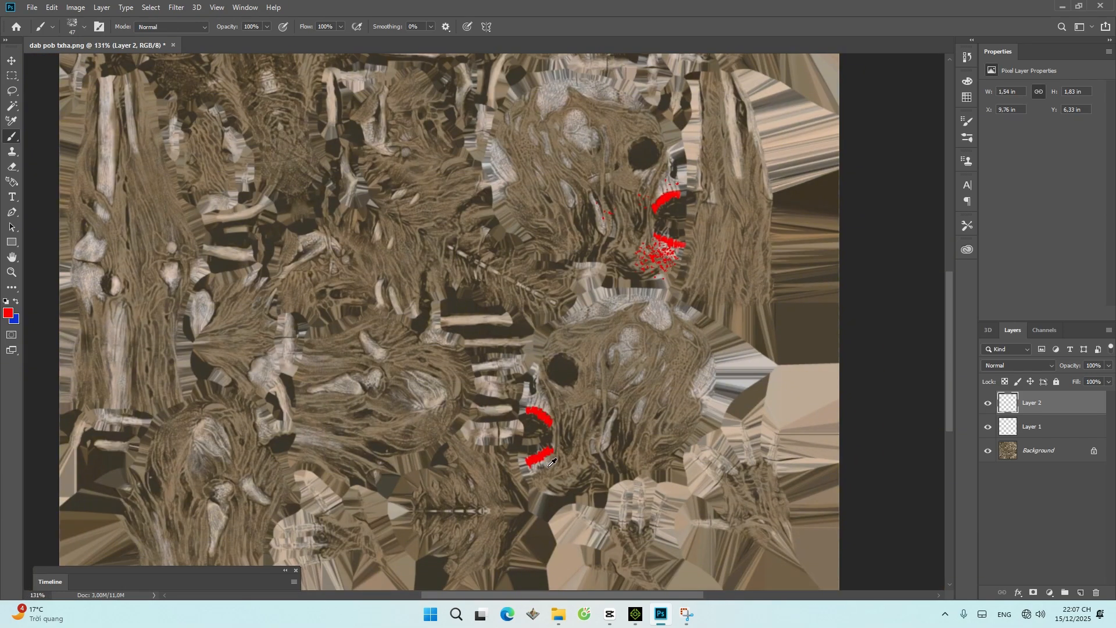
pyautogui.scroll(2, 542, 472)
pyautogui.click(536, 471)
pyautogui.click(517, 469)
pyautogui.click(563, 469)
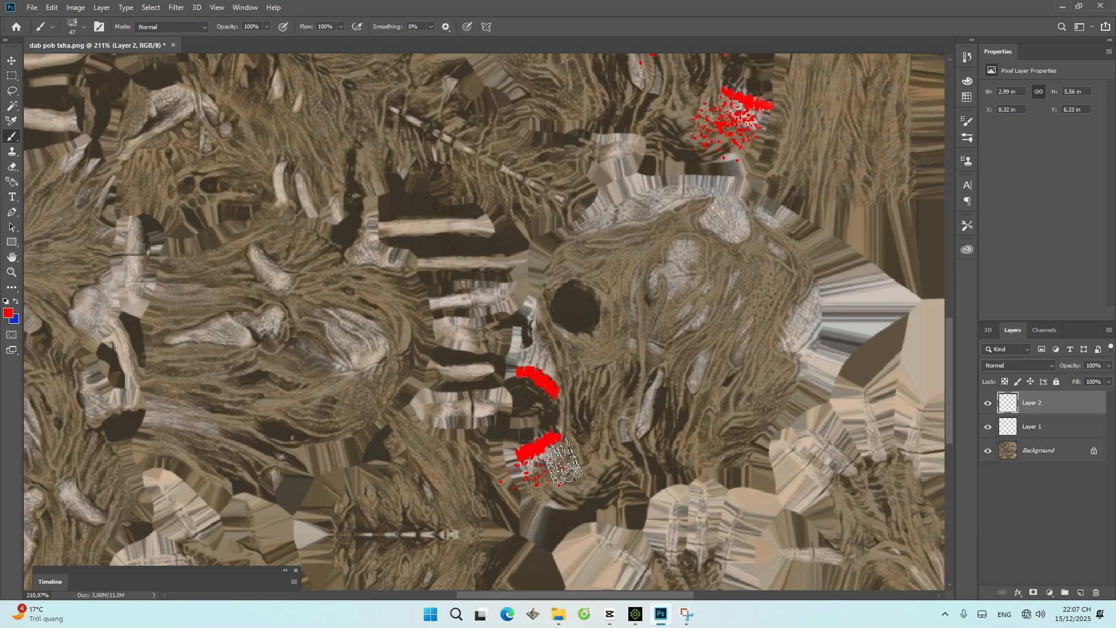
pyautogui.click(563, 458)
pyautogui.click(544, 500)
# Step: Enlarge the charcoal brush to 97 px and scatter red splatter across the left half of the texture
pyautogui.scroll(-7, 610, 450)
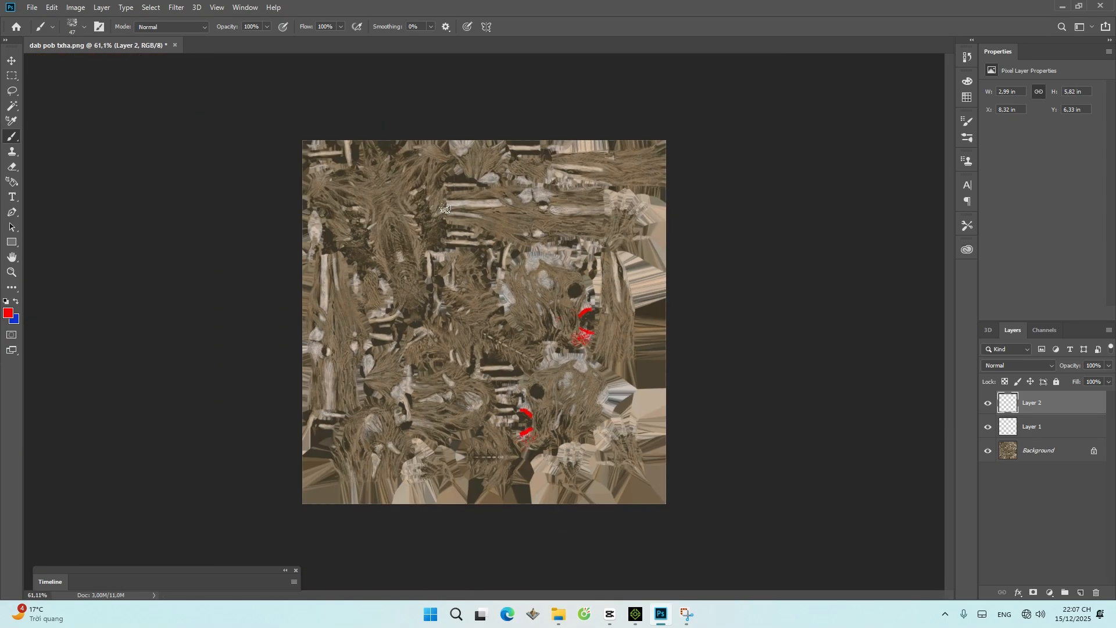
pyautogui.scroll(2, 519, 363)
pyautogui.scroll(-1, 537, 382)
pyautogui.rightClick(459, 302)
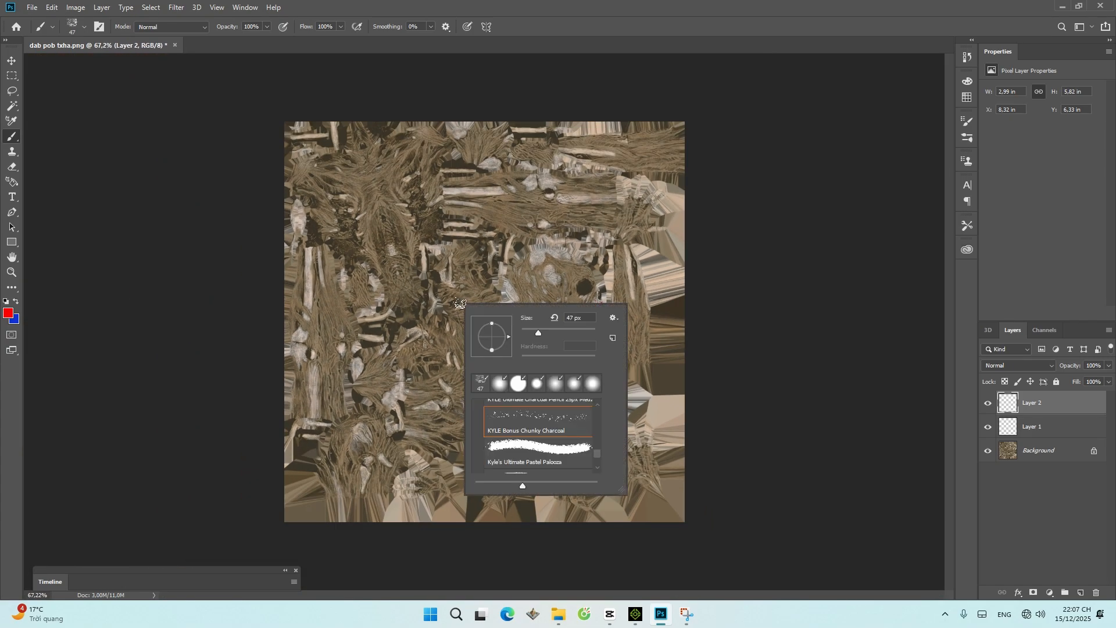
pyautogui.click(557, 333)
pyautogui.click(367, 258)
pyautogui.click(367, 258)
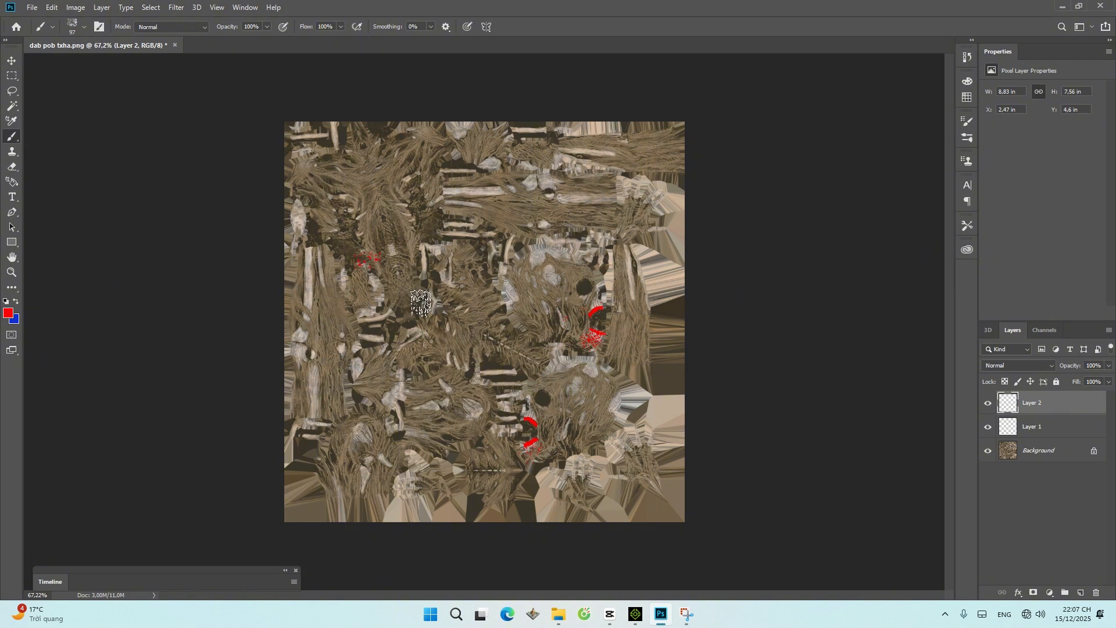
pyautogui.click(419, 302)
pyautogui.click(428, 360)
pyautogui.click(381, 365)
pyautogui.click(320, 235)
pyautogui.click(362, 208)
pyautogui.click(417, 177)
# Step: Dab red splatter over the long bones in the texture's upper right, the upper skull's cheek and the middle-left area
pyautogui.click(530, 171)
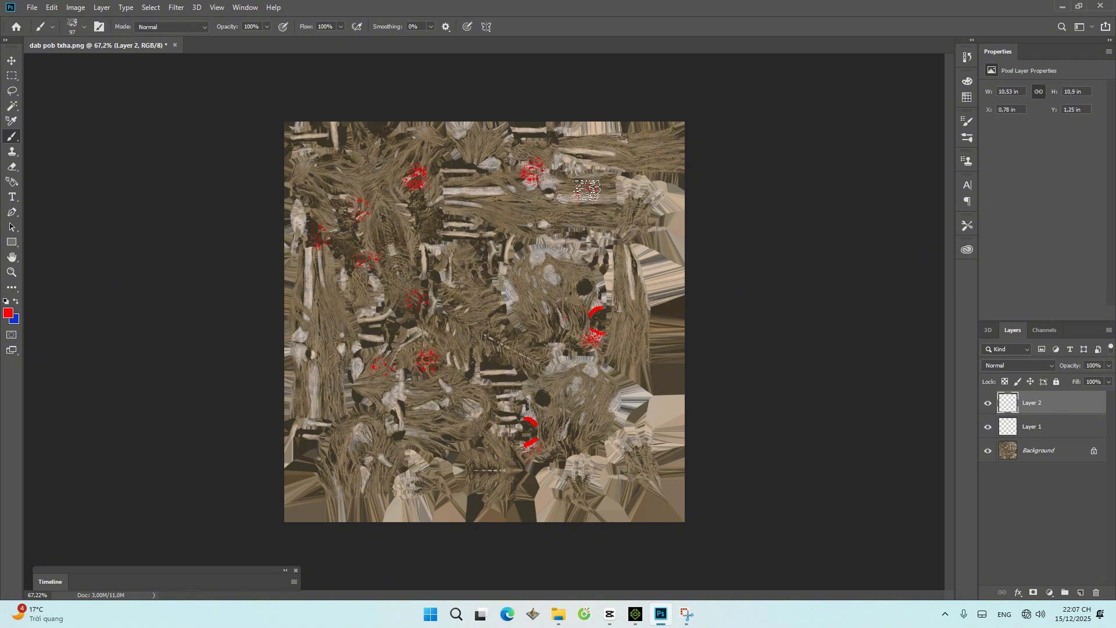
pyautogui.click(587, 190)
pyautogui.click(504, 209)
pyautogui.click(591, 212)
pyautogui.click(526, 224)
pyautogui.click(562, 236)
pyautogui.click(545, 300)
pyautogui.click(425, 372)
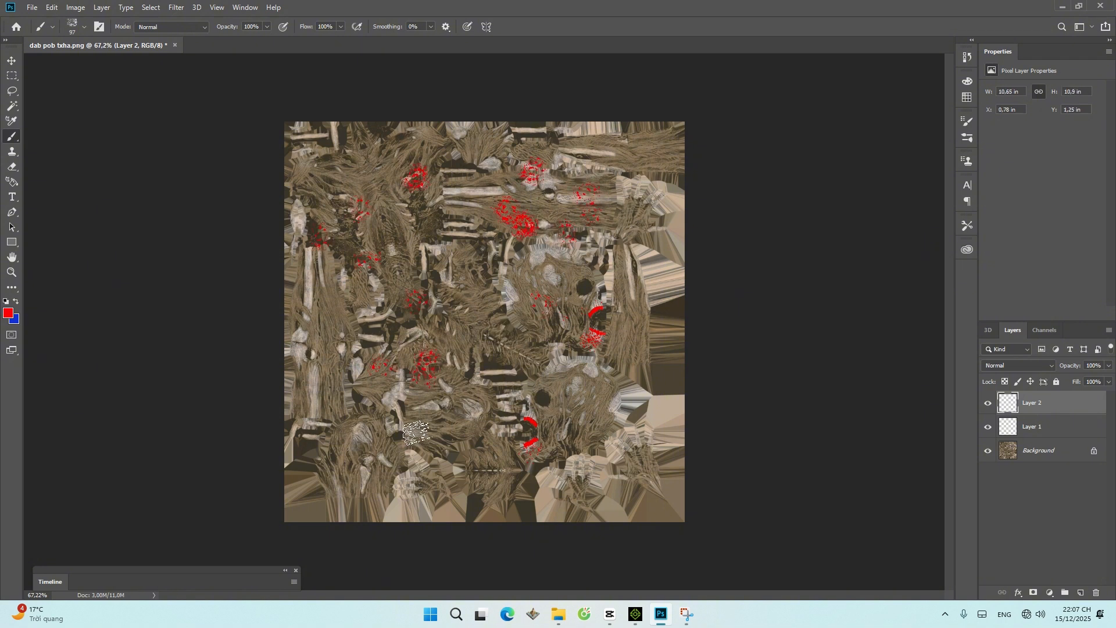
# Step: Add red splatter along the texture's lower left and on the foreheads of both skulls
pyautogui.click(414, 446)
pyautogui.click(324, 450)
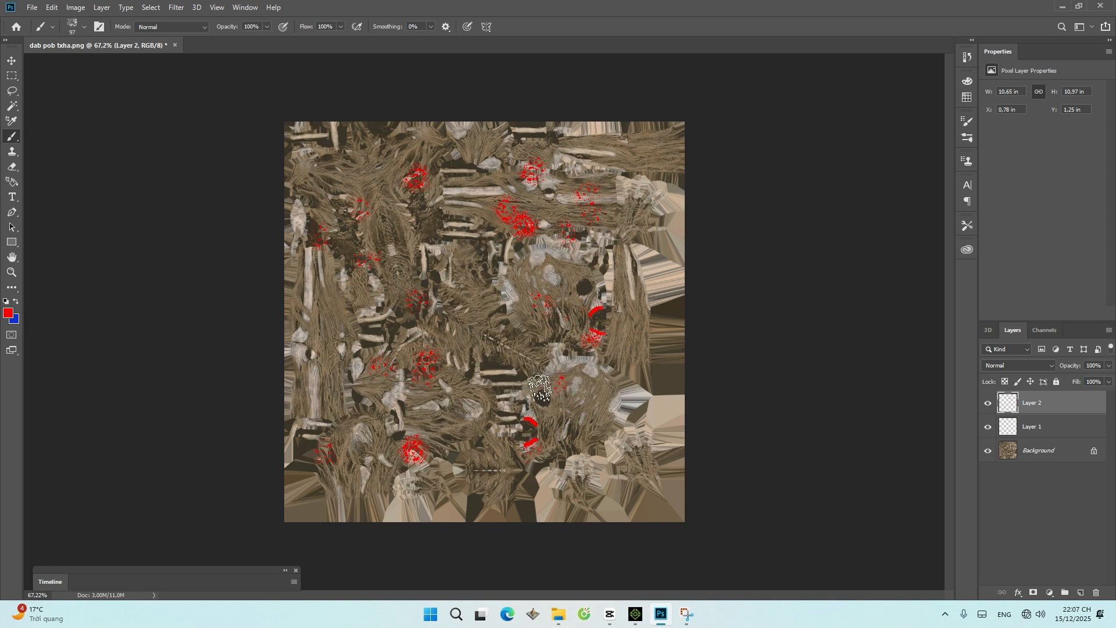
pyautogui.click(548, 381)
pyautogui.click(578, 274)
pyautogui.click(540, 262)
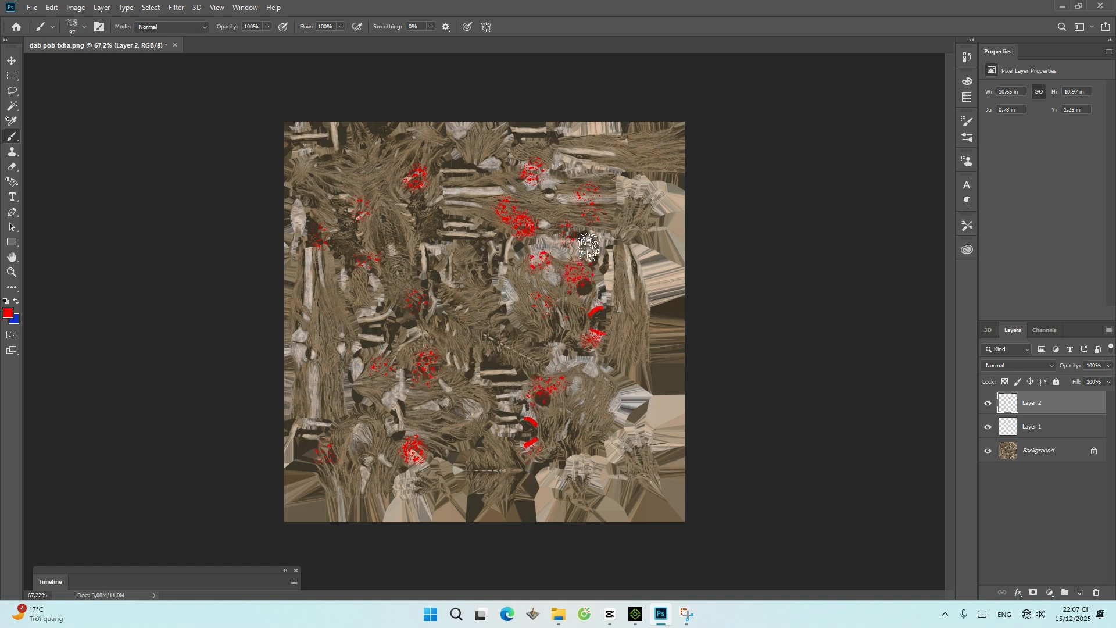
# Step: Splatter red down the vertical strip at the texture's right side, building up a dense patch near its top
pyautogui.click(616, 211)
pyautogui.click(648, 191)
pyautogui.click(628, 228)
pyautogui.click(630, 267)
pyautogui.click(628, 339)
pyautogui.click(618, 274)
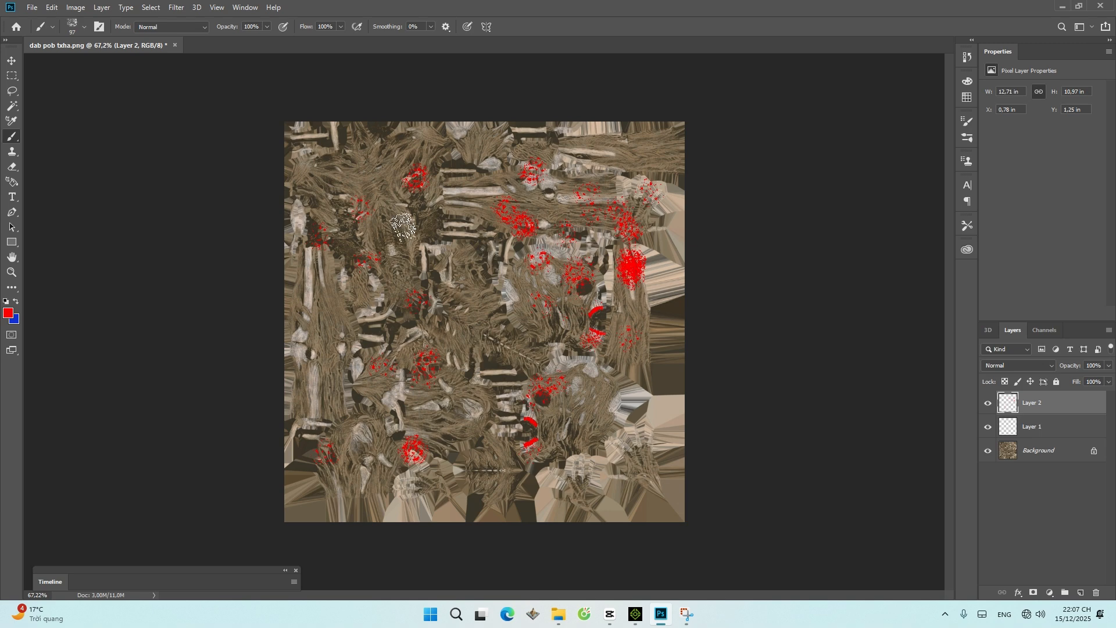
# Step: Enlarge the charcoal brush to about 170 px
pyautogui.rightClick(405, 228)
pyautogui.click(518, 253)
# Step: Try broad red strokes down the left half of the texture, and undo them
pyautogui.click(367, 215)
pyautogui.moveTo(373, 215); pyautogui.dragTo(372, 247)
pyautogui.moveTo(353, 296); pyautogui.dragTo(344, 365)
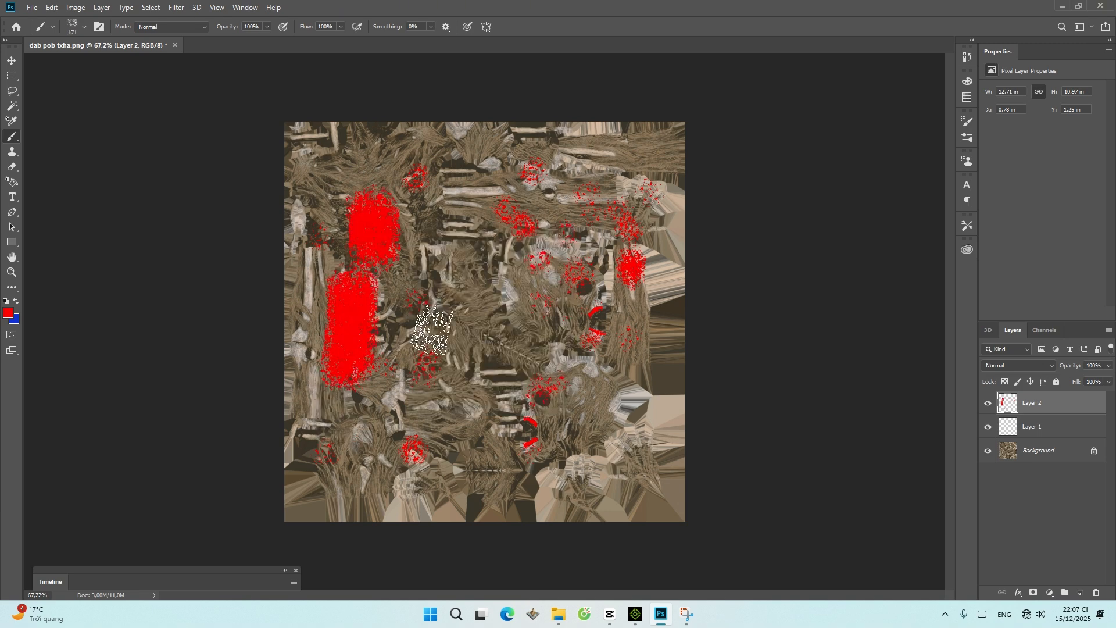
pyautogui.hotkey('ctrl', 'z')
pyautogui.hotkey('ctrl', 'z')
# Step: Dab large red splatter along the texture's left edge down to the bottom-left corner, undoing the last two bottom dabs
pyautogui.click(337, 289)
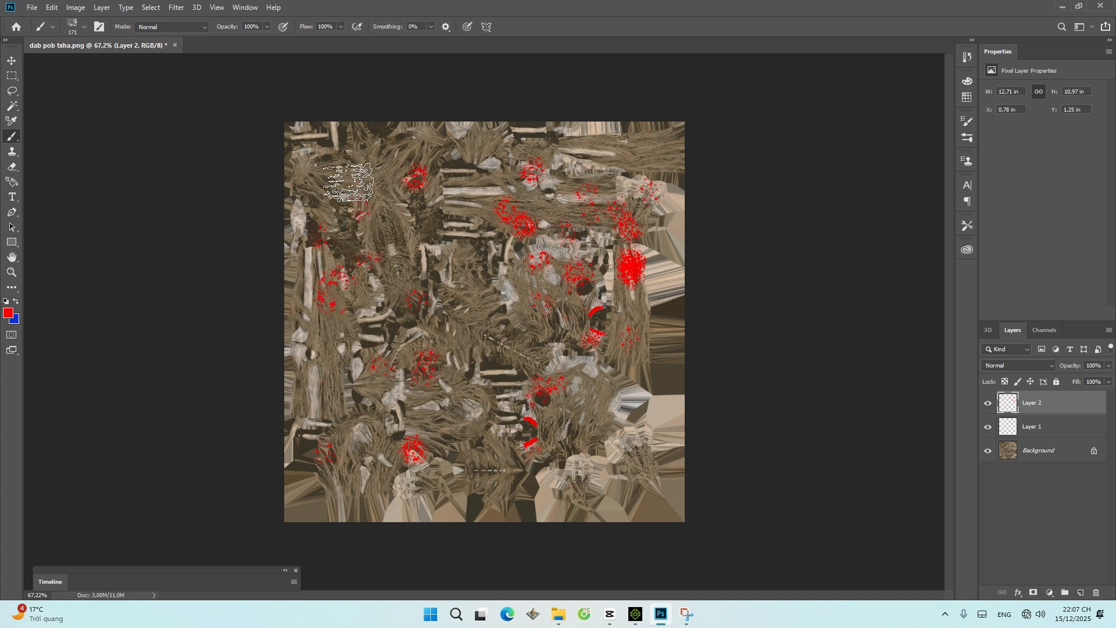
pyautogui.click(330, 150)
pyautogui.click(330, 209)
pyautogui.click(330, 473)
pyautogui.click(334, 502)
pyautogui.click(407, 499)
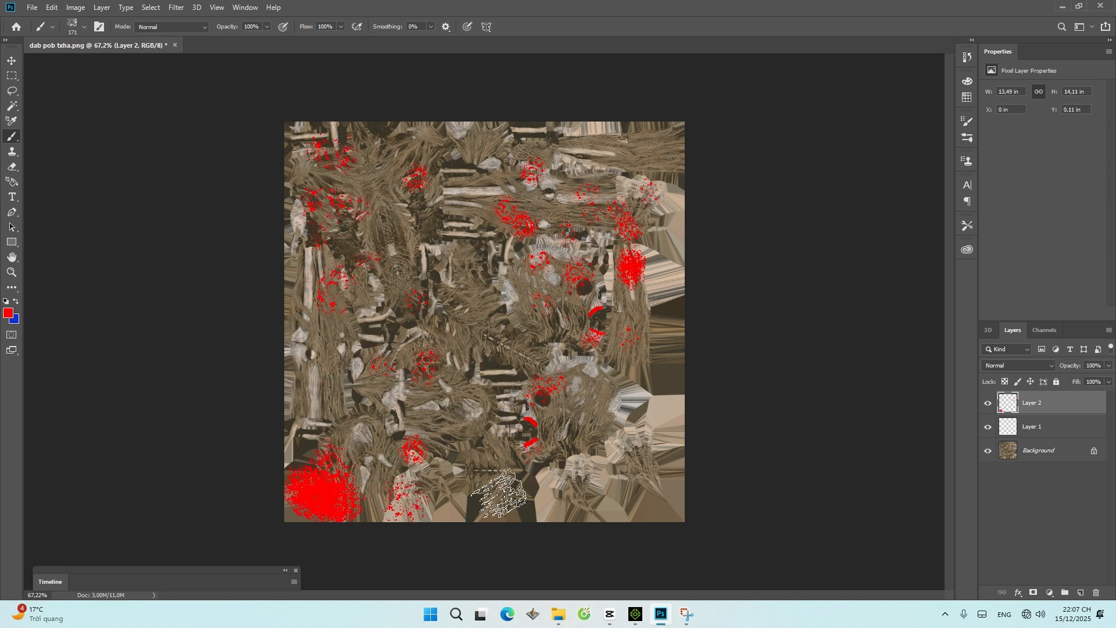
pyautogui.hotkey('ctrl', 'z')
pyautogui.hotkey('ctrl', 'z')
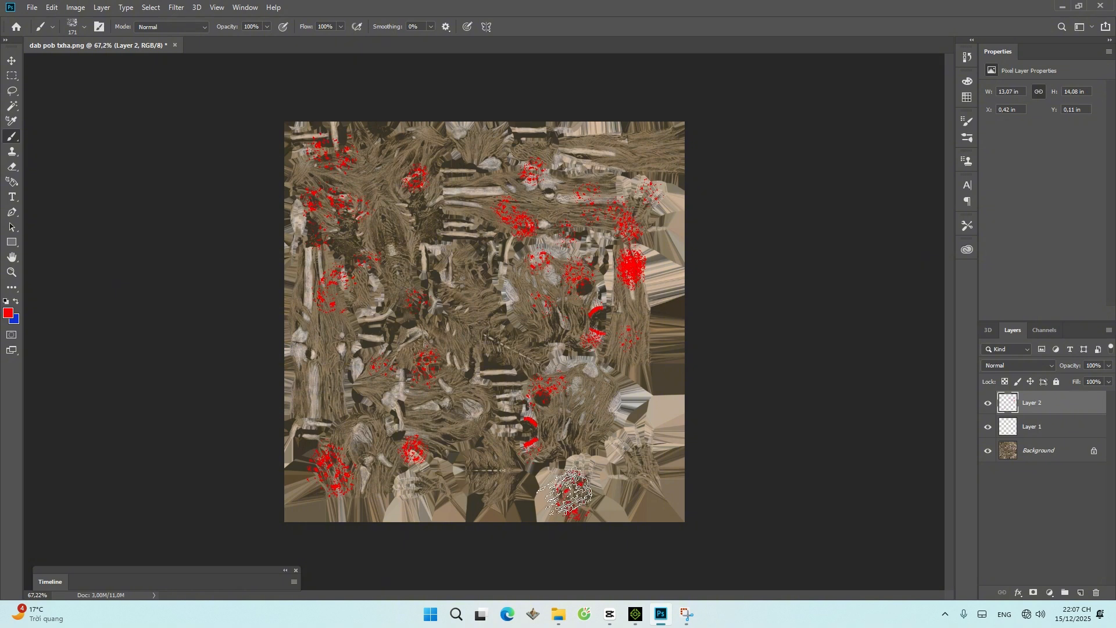
# Step: Add large red splatter to the texture's bottom-right area and along its upper-right edge
pyautogui.click(575, 491)
pyautogui.click(639, 461)
pyautogui.click(654, 157)
pyautogui.click(601, 149)
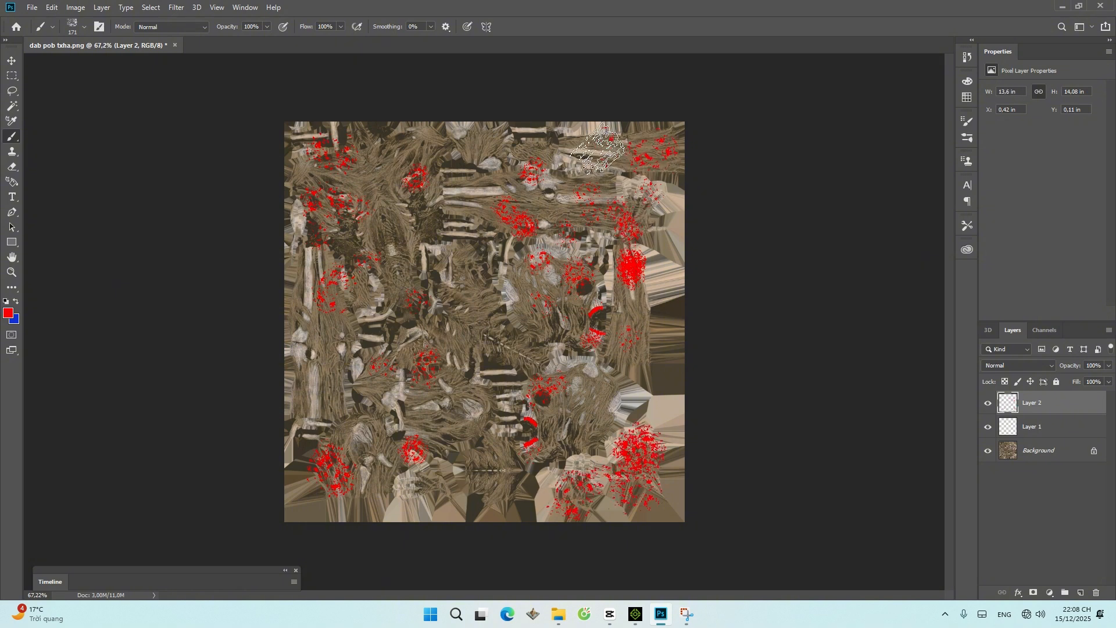
# Step: Paint a dense red patch over the texture's upper-left area and set Layer 2's opacity to 48%
pyautogui.moveTo(440, 264)
pyautogui.mouseDown()
pyautogui.moveTo(400, 261)
pyautogui.moveTo(370, 183)
pyautogui.moveTo(385, 209)
pyautogui.moveTo(386, 185)
pyautogui.mouseUp()
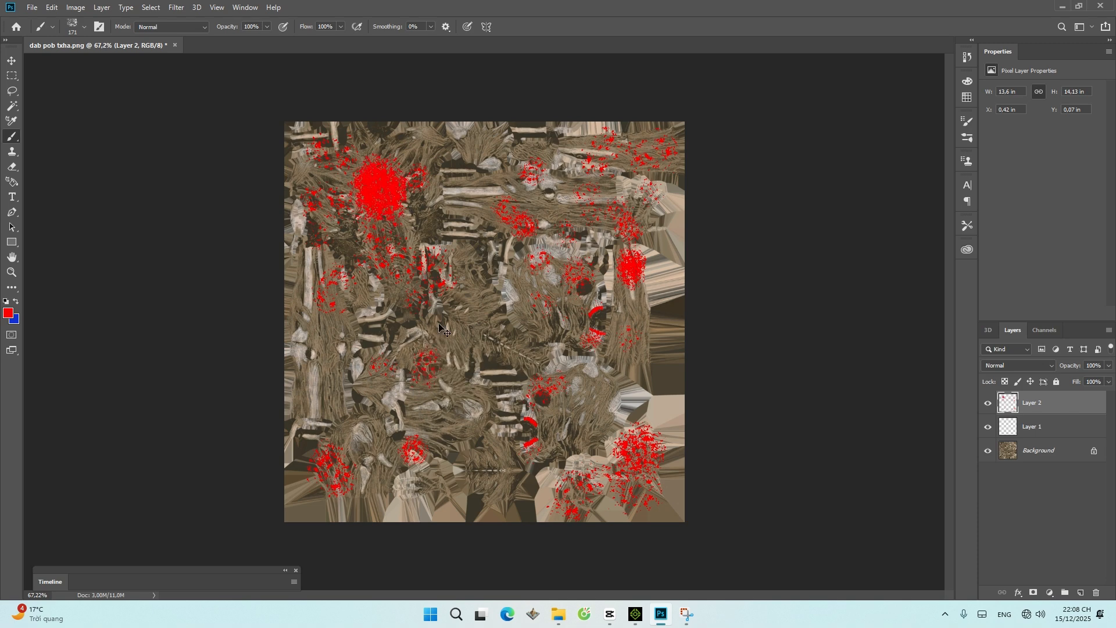
pyautogui.hotkey('ctrl', 'z')
pyautogui.moveTo(1079, 377); pyautogui.dragTo(1075, 377)
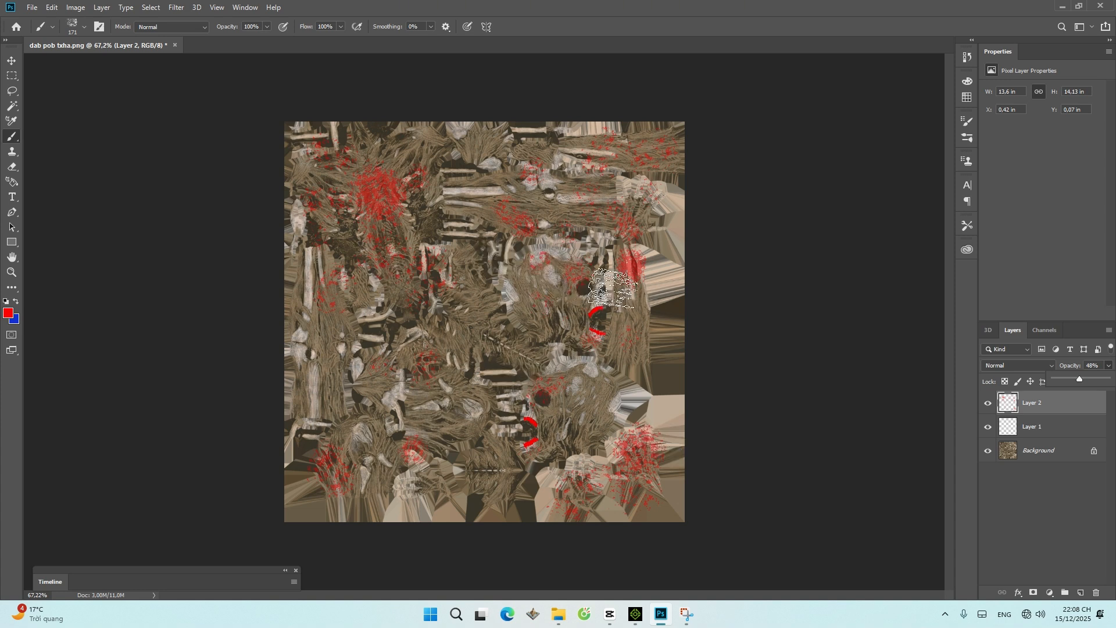
# Step: Quick-export the painted texture as a PNG named "dab pob txha 1" on the desktop
pyautogui.click(32, 9)
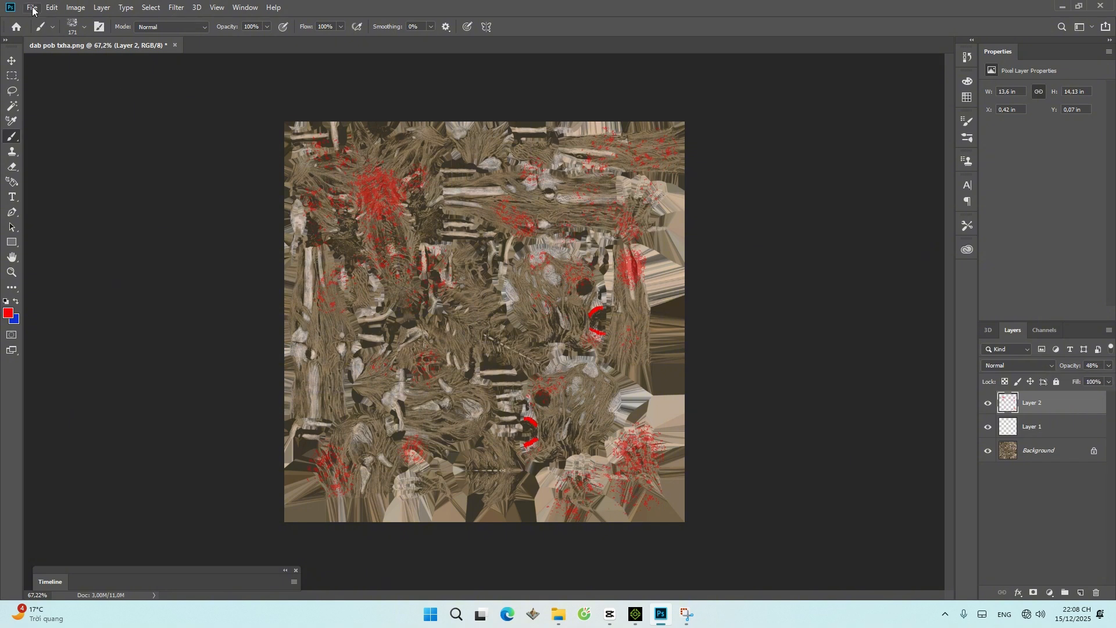
pyautogui.click(33, 9)
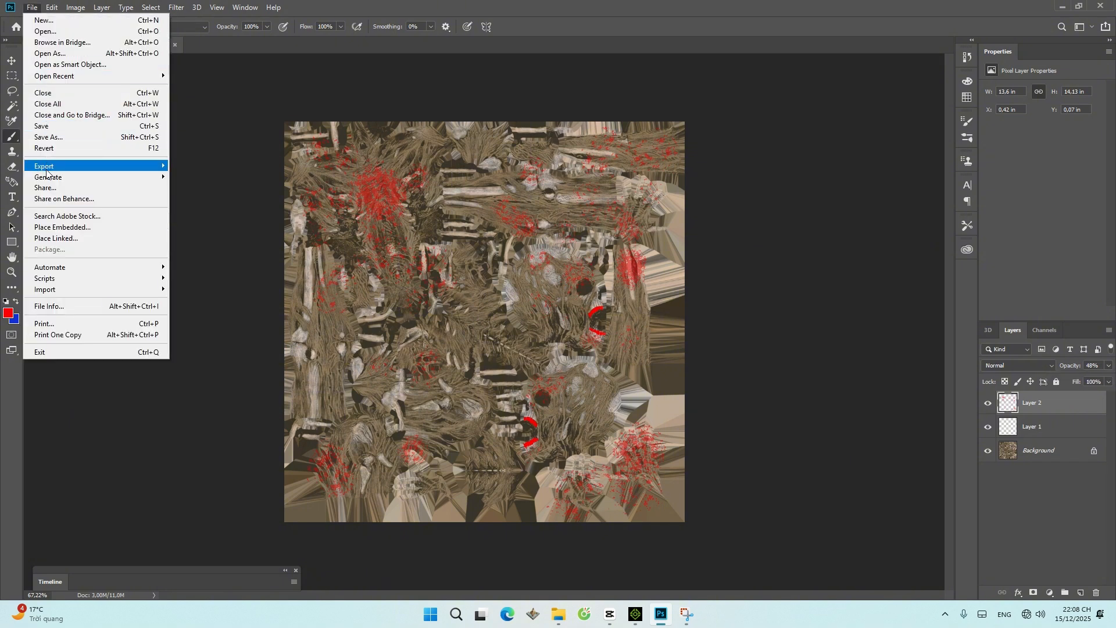
pyautogui.moveTo(64, 175)
pyautogui.moveTo(162, 170)
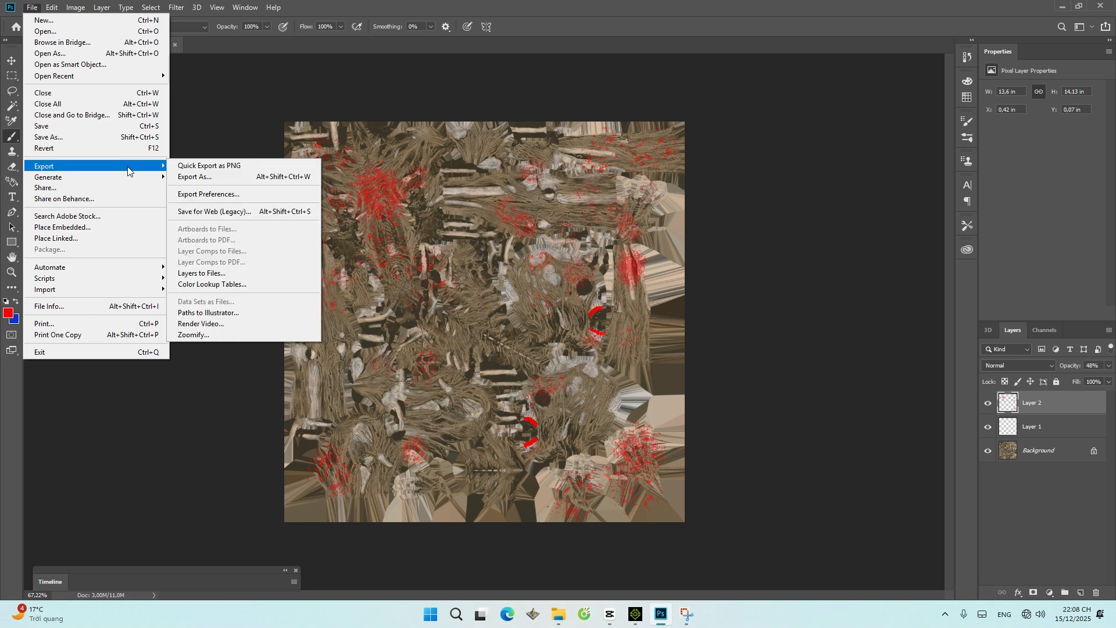
pyautogui.click(218, 168)
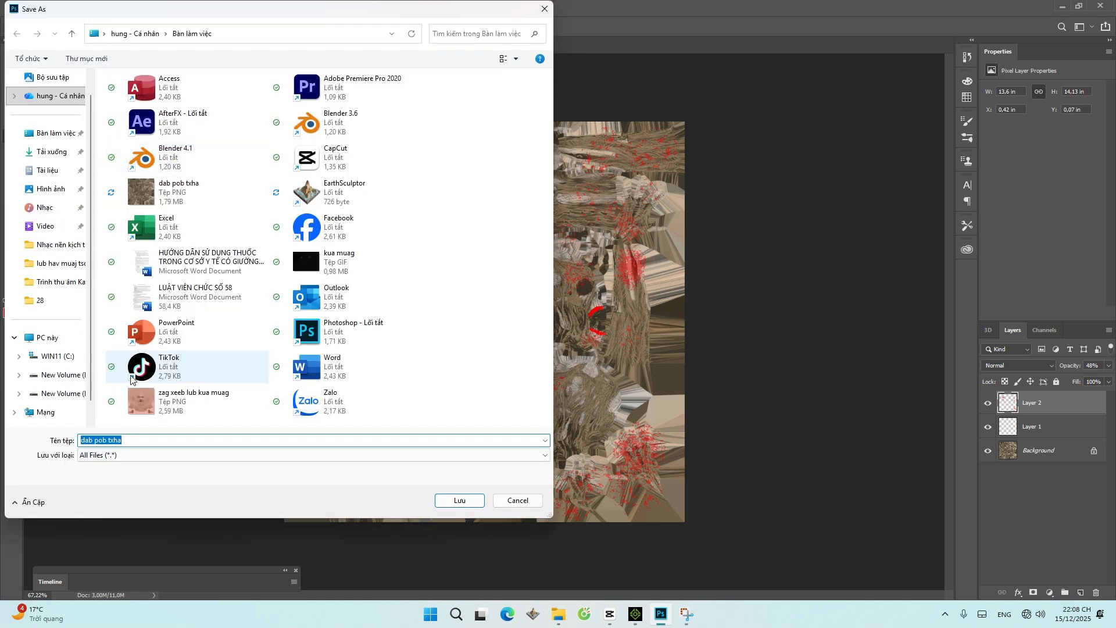
pyautogui.click(157, 439)
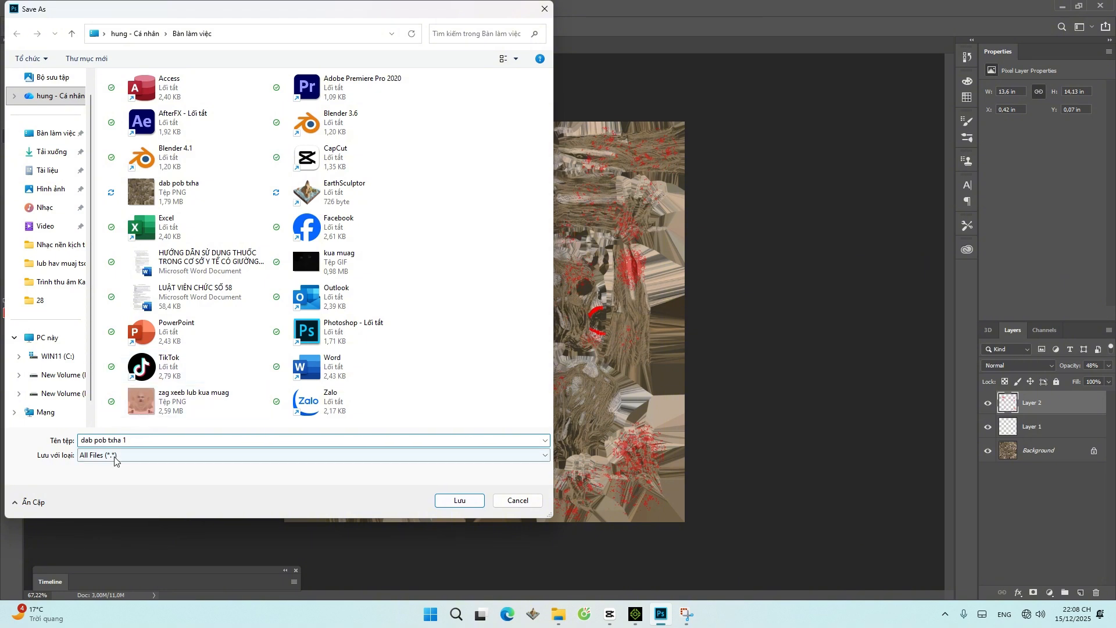
pyautogui.click(459, 500)
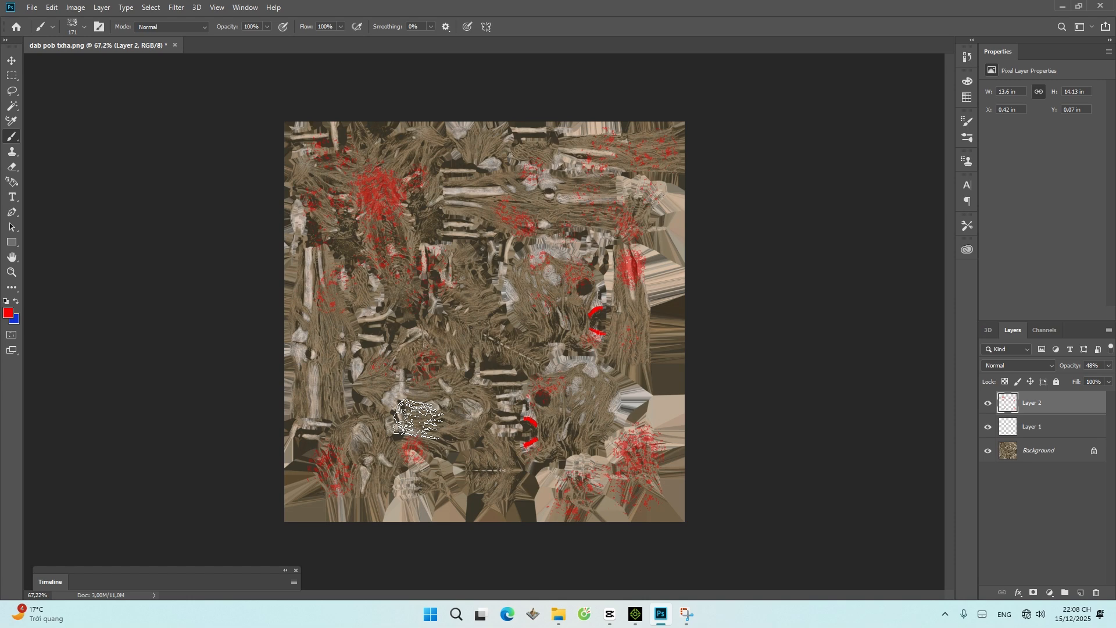
# Step: Show the desktop and place the exported "dab pob txha 1" image beside the original texture file
pyautogui.click(1064, 7)
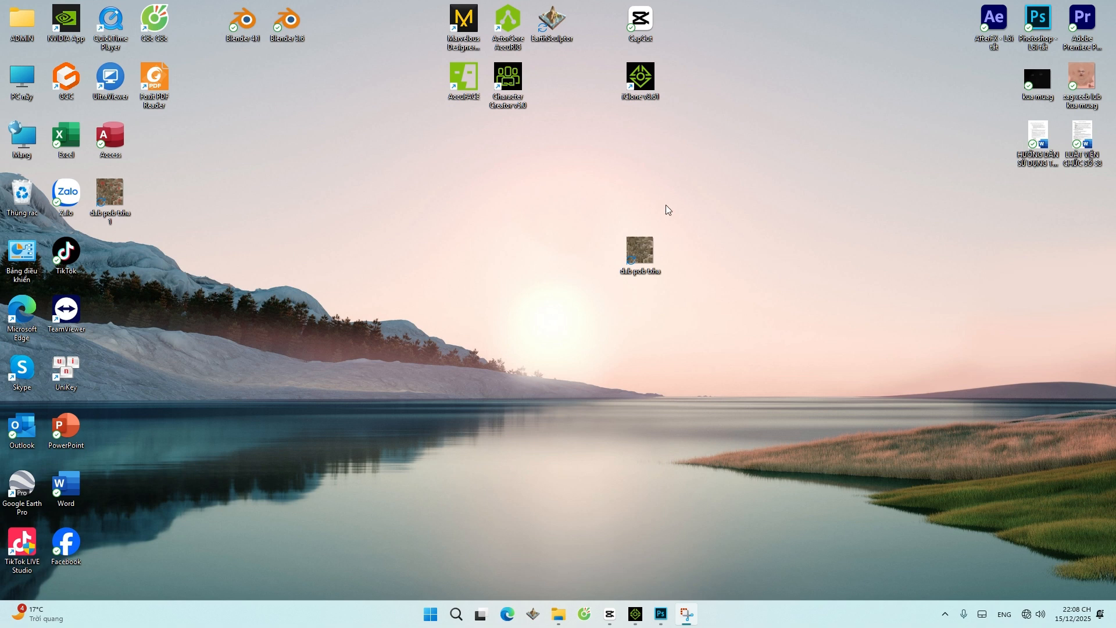
pyautogui.moveTo(114, 195)
pyautogui.mouseDown()
pyautogui.moveTo(706, 291)
pyautogui.moveTo(674, 276)
pyautogui.mouseUp()
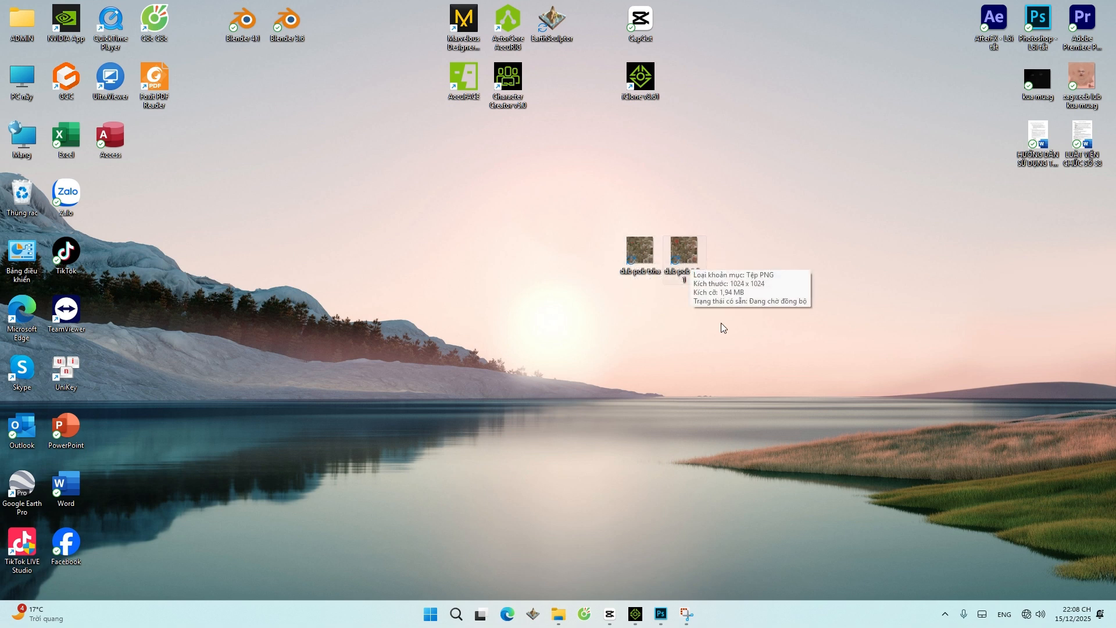
# Step: Switch to iClone and load "dab pob txha 1" as the skeleton's Base Color texture
pyautogui.click(635, 615)
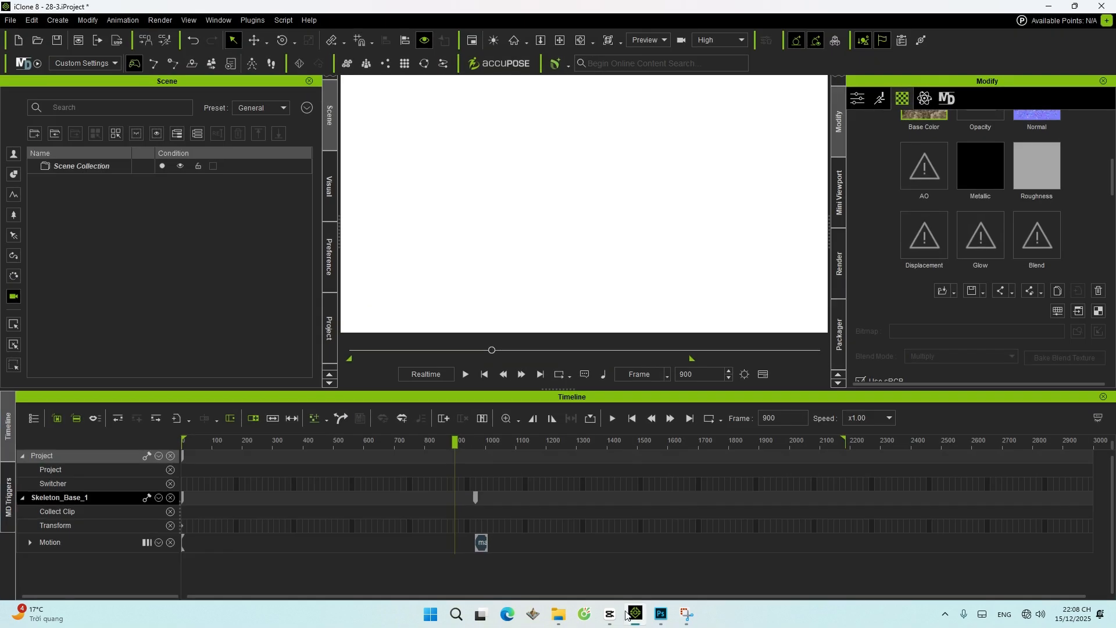
pyautogui.scroll(3, 907, 205)
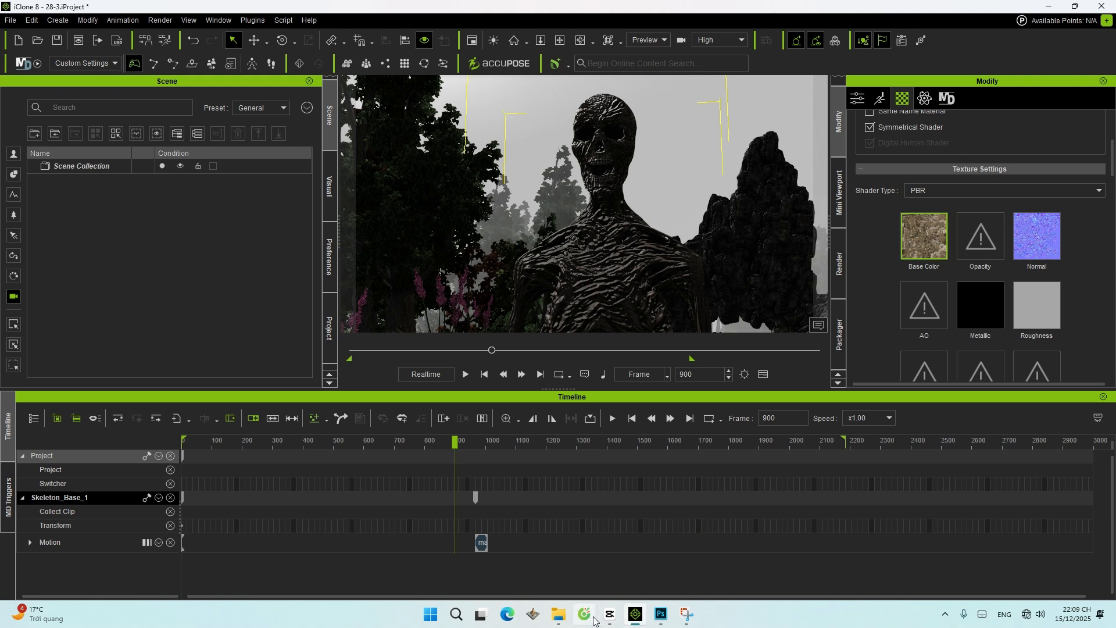
pyautogui.scroll(-3, 897, 335)
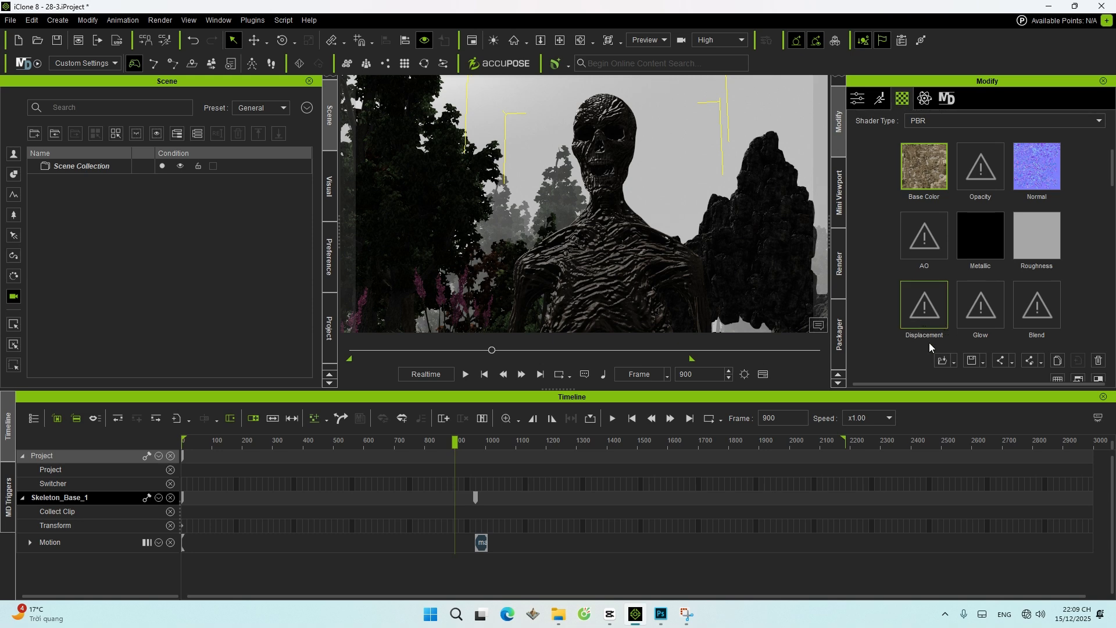
pyautogui.click(955, 328)
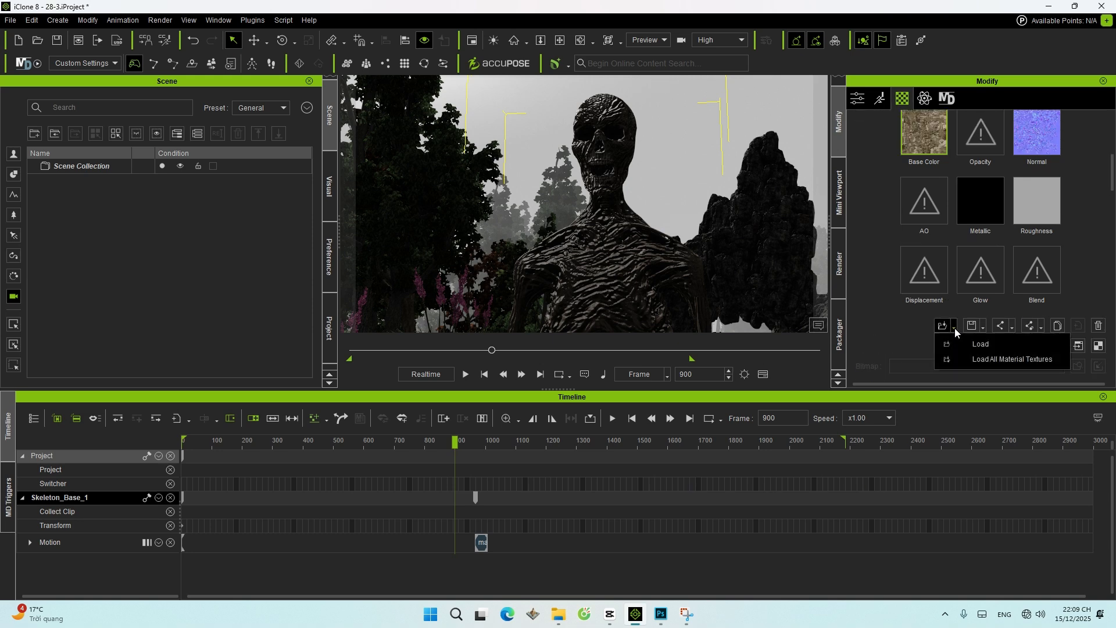
pyautogui.click(968, 343)
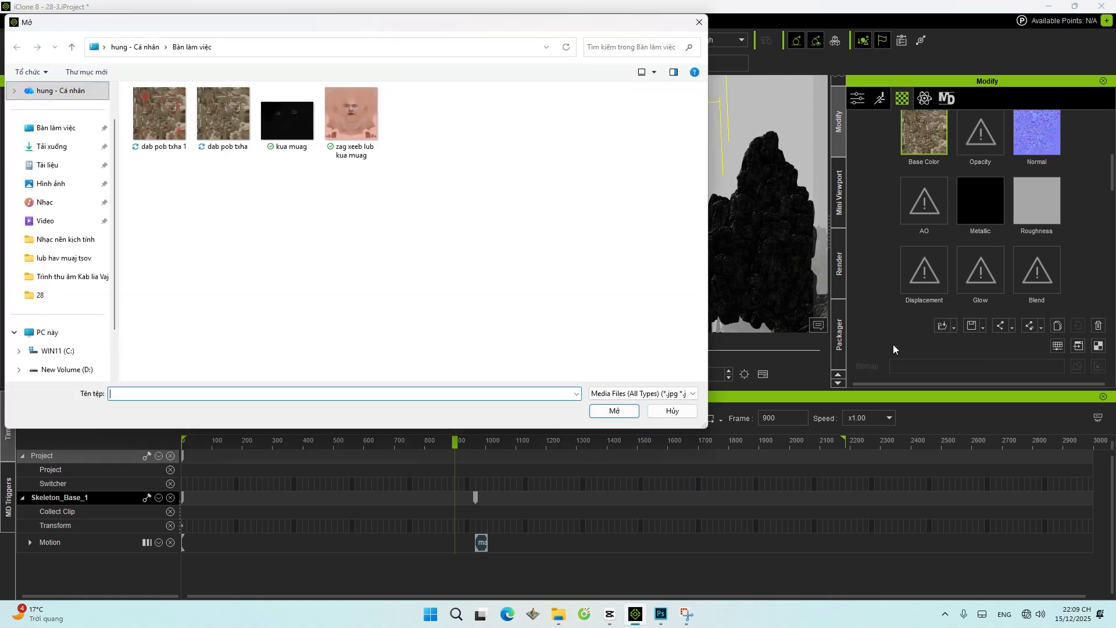
pyautogui.click(172, 112)
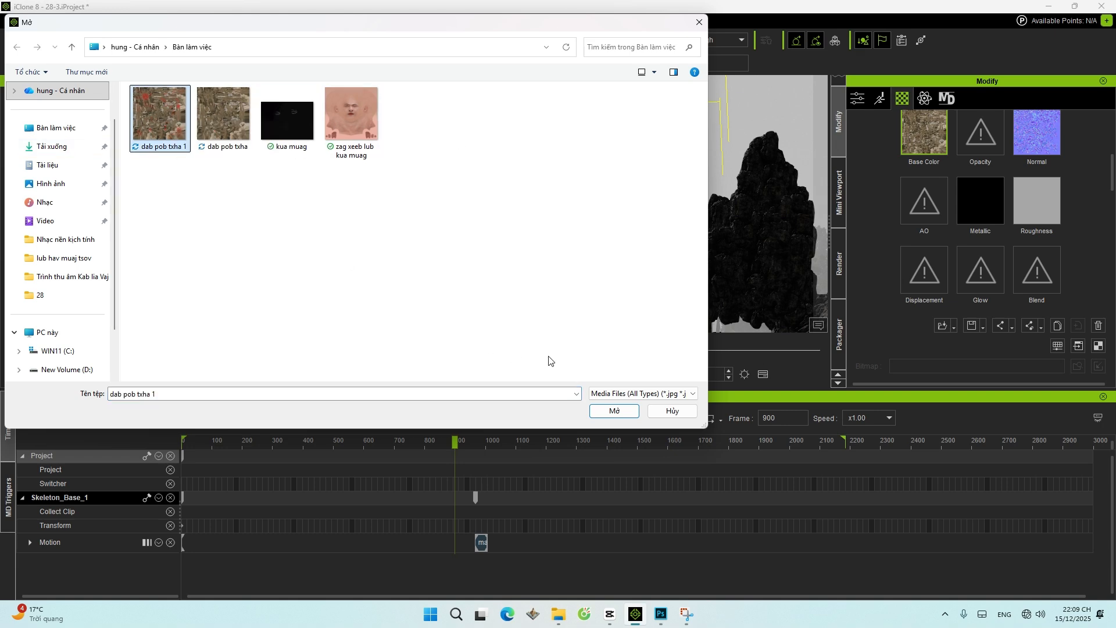
pyautogui.click(605, 411)
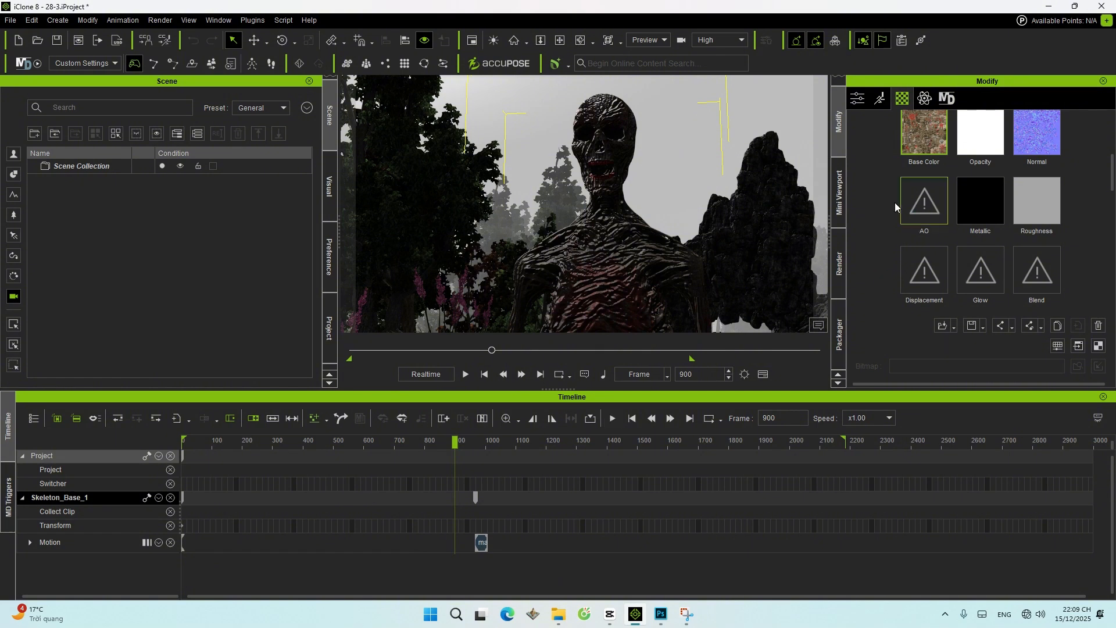
# Step: Examine the new red teeth and blood splatter on the skeleton's head and chest from close up and from the side
pyautogui.scroll(5, 599, 175)
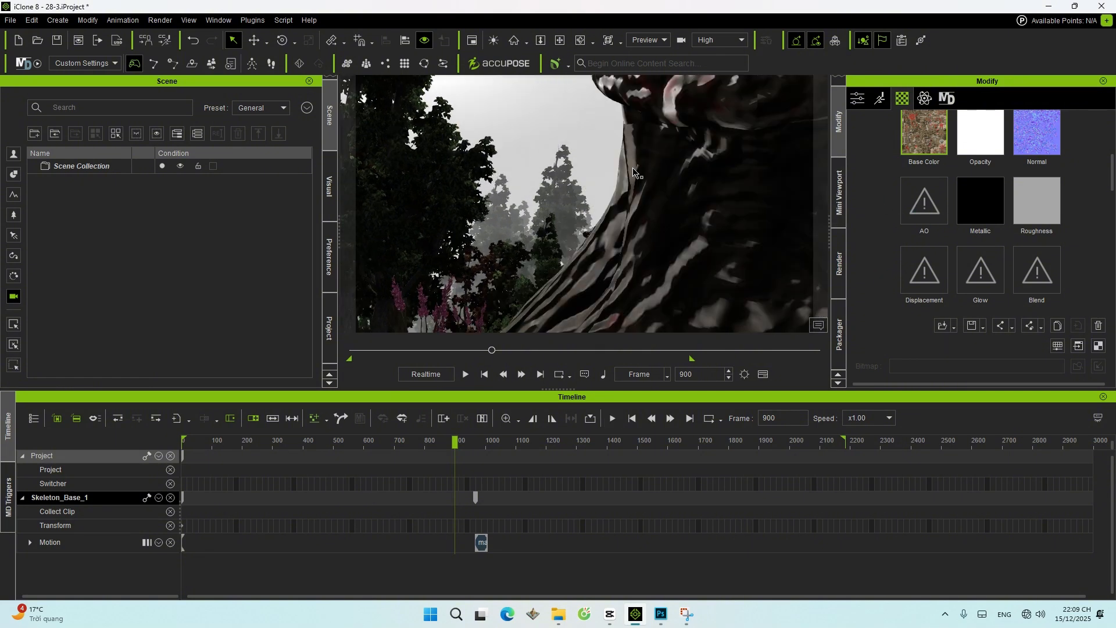
pyautogui.scroll(-2, 631, 169)
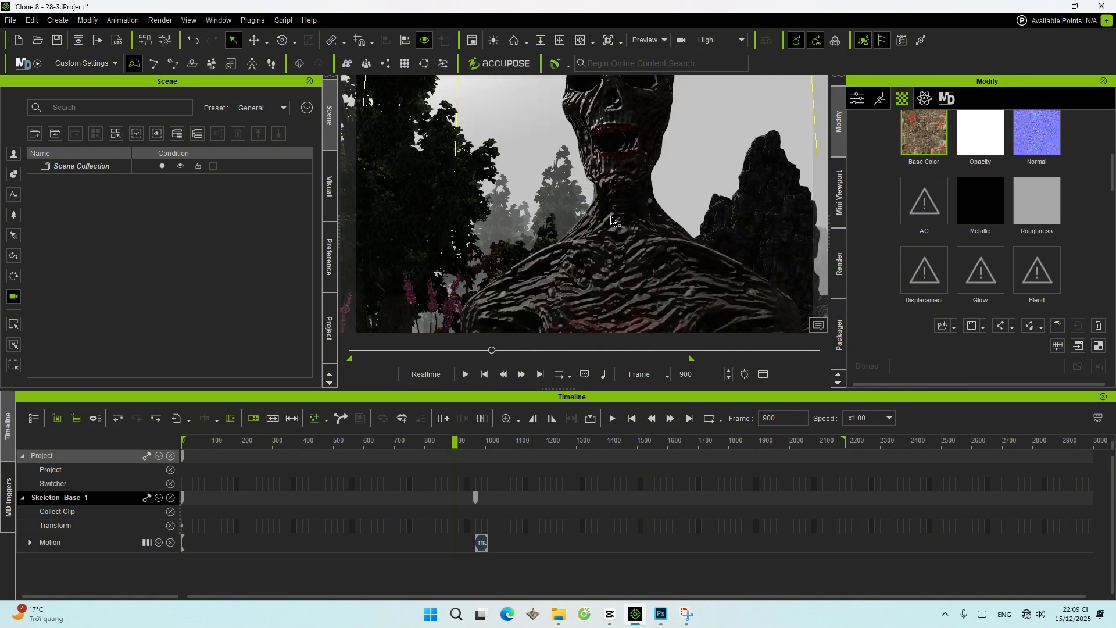
pyautogui.moveTo(621, 217); pyautogui.dragTo(701, 267)
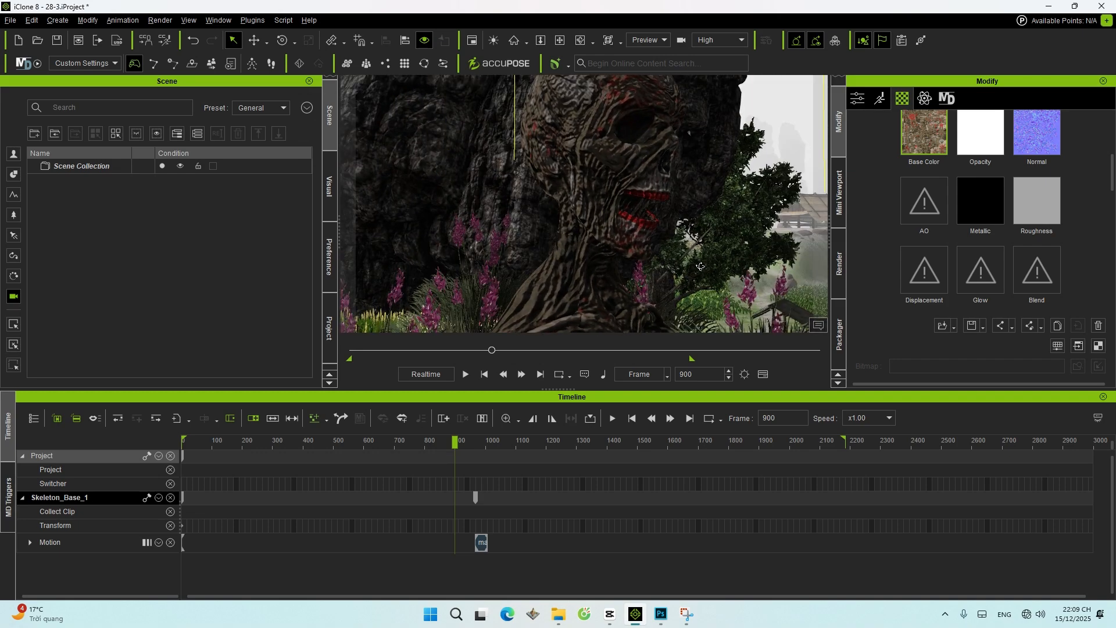
# Step: Inspect the painted texture on the skeleton's face, neck and shoulders from several angles and distances
pyautogui.scroll(4, 617, 285)
pyautogui.moveTo(602, 273); pyautogui.dragTo(562, 281)
pyautogui.scroll(-6, 560, 281)
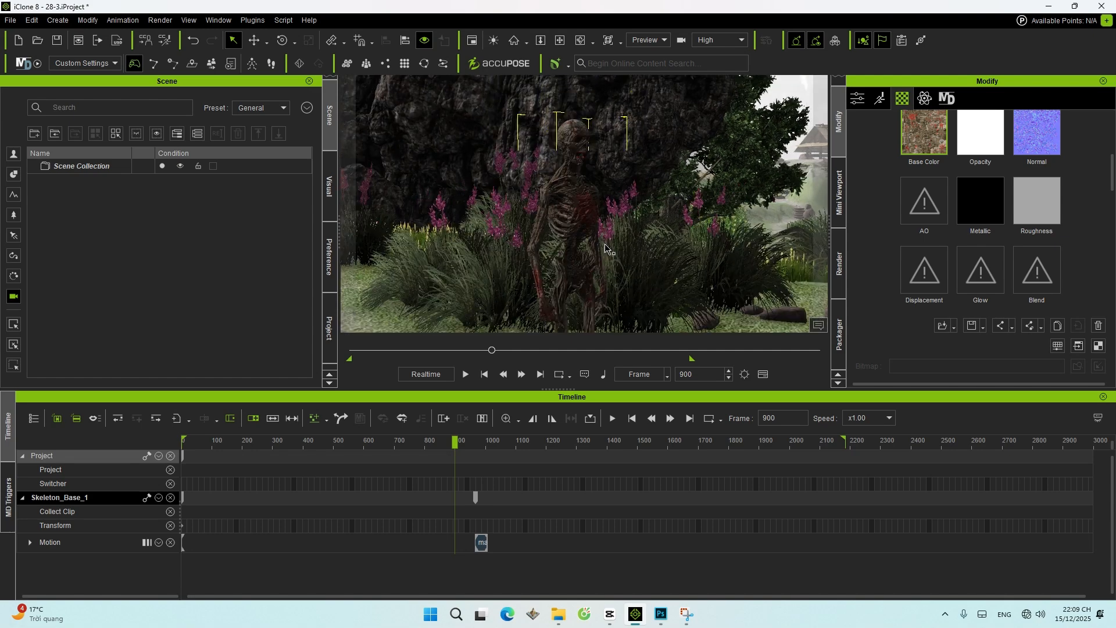
pyautogui.moveTo(618, 237); pyautogui.dragTo(549, 251)
pyautogui.scroll(8, 550, 252)
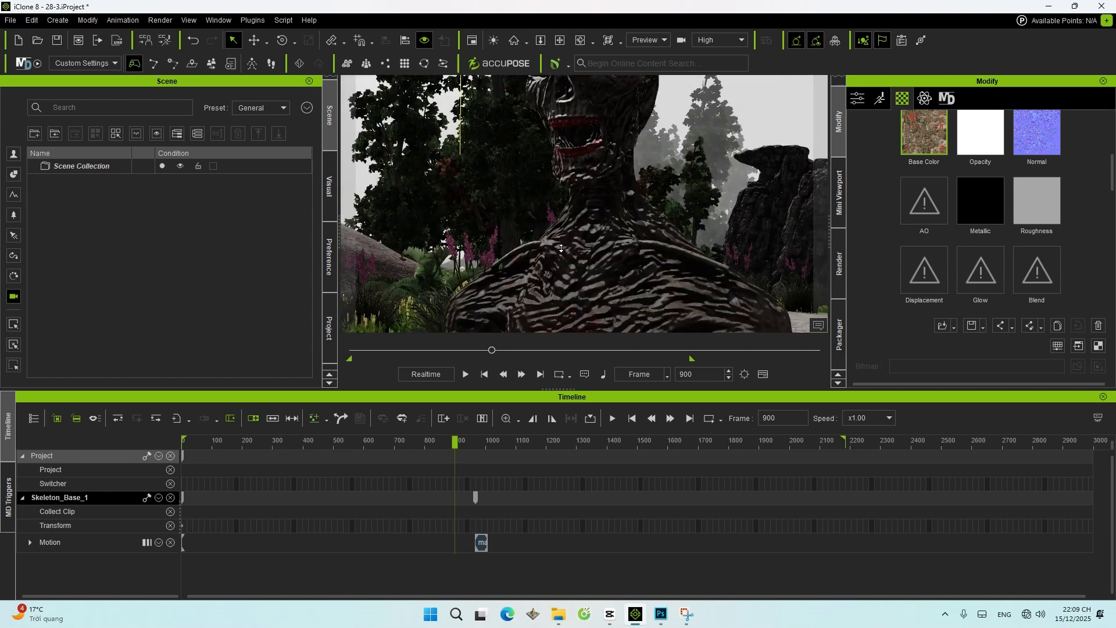
pyautogui.scroll(2, 567, 249)
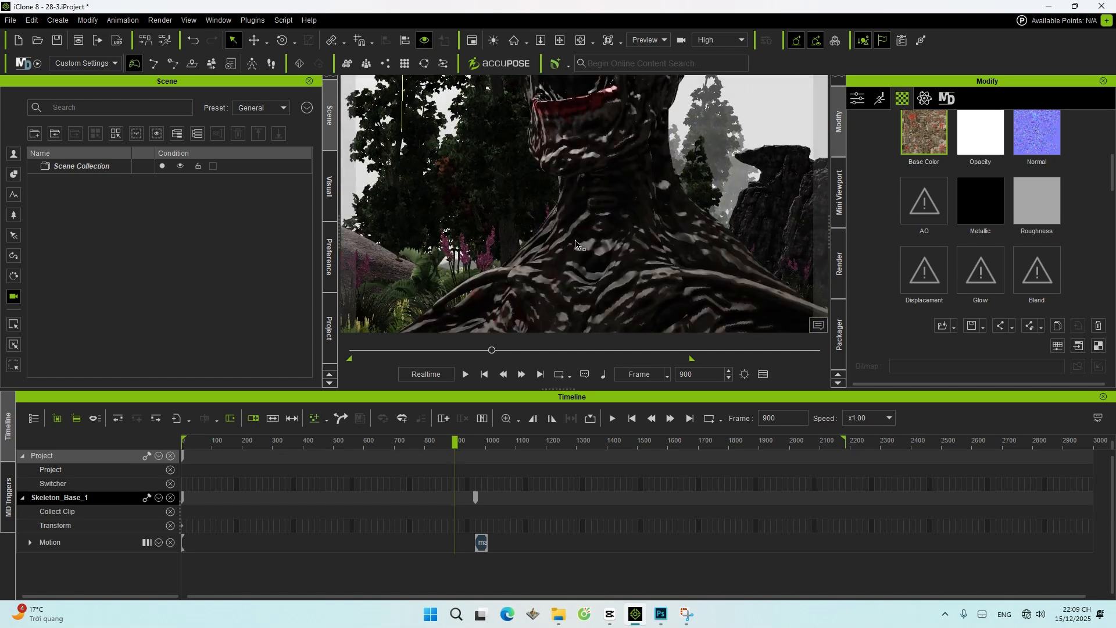
pyautogui.scroll(-4, 567, 249)
pyautogui.moveTo(566, 249); pyautogui.dragTo(679, 249)
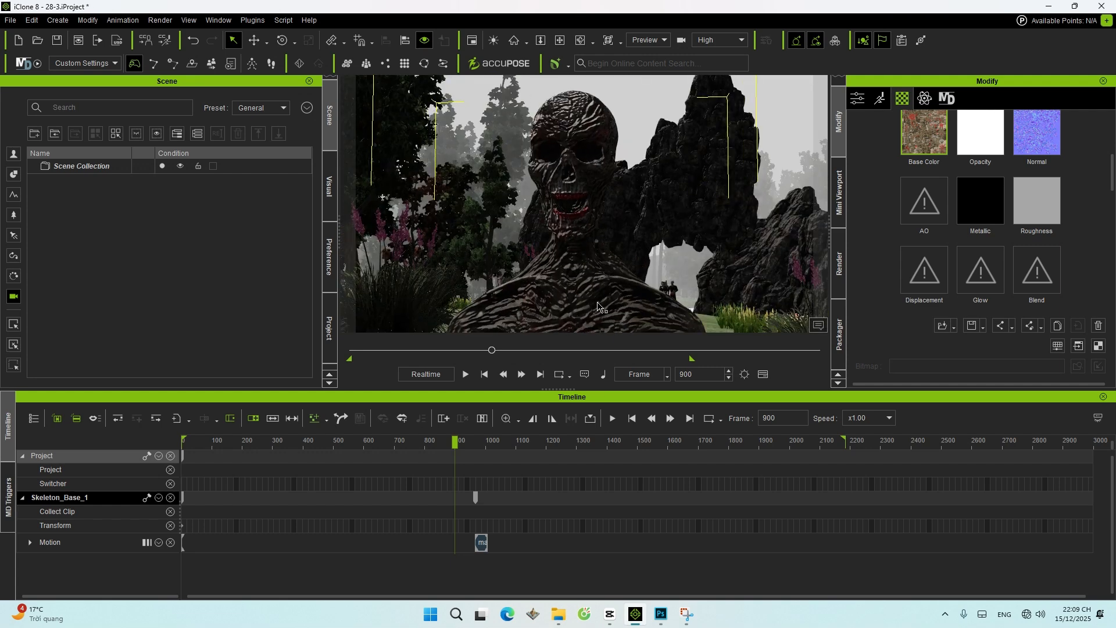
pyautogui.scroll(5, 583, 241)
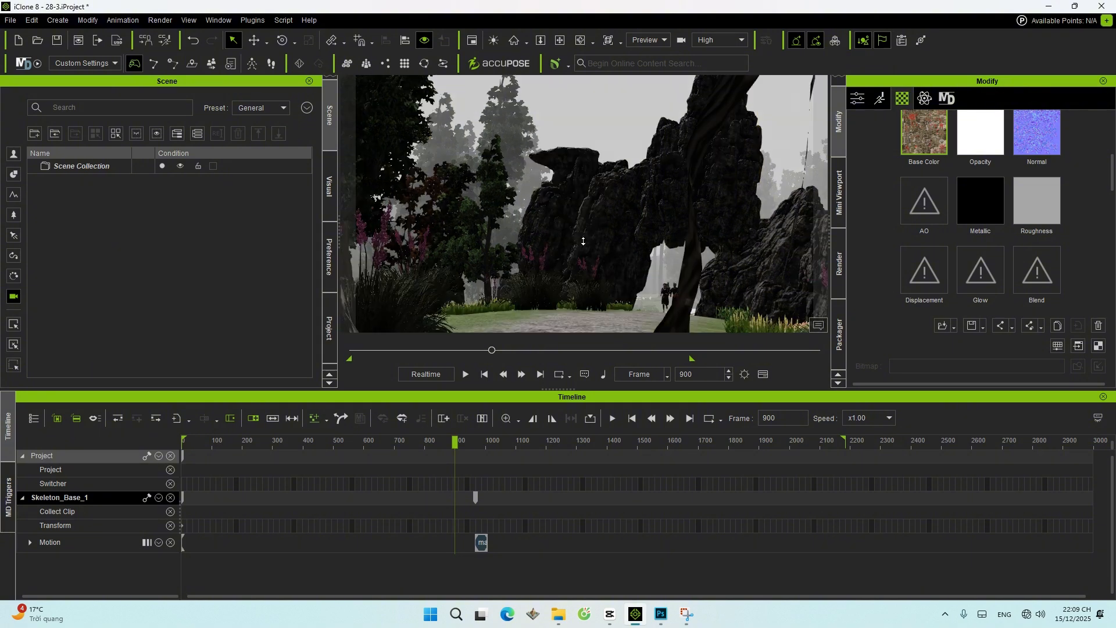
pyautogui.scroll(-5, 581, 237)
pyautogui.moveTo(581, 249)
pyautogui.mouseDown()
pyautogui.moveTo(579, 273)
pyautogui.moveTo(573, 232)
pyautogui.mouseUp()
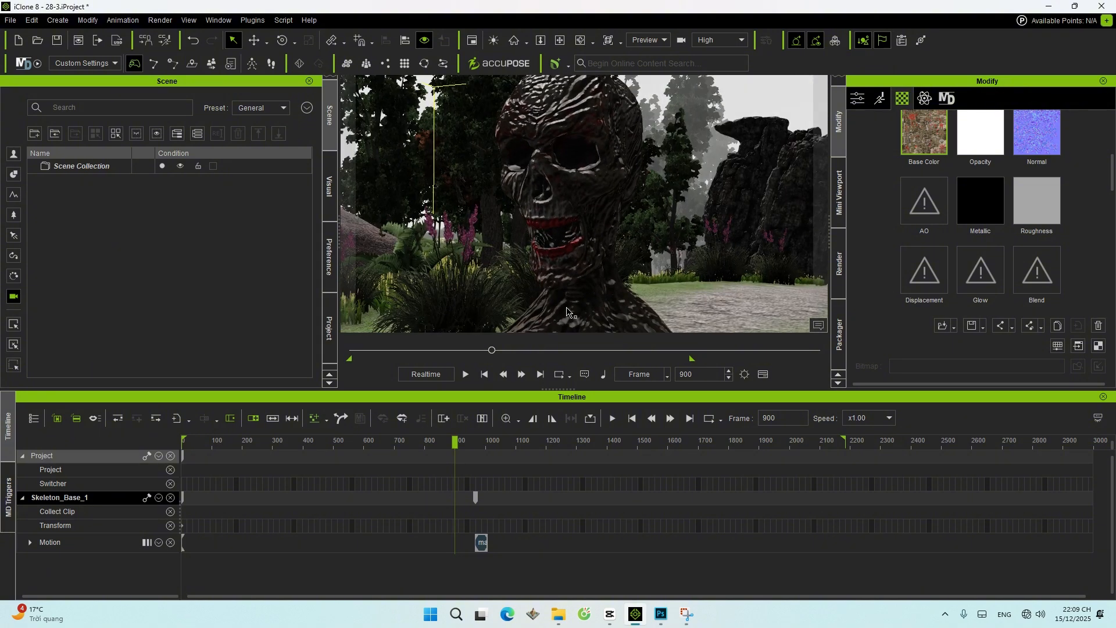
# Step: Compare the painted texture in Photoshop with the Base Color map applied to the skeleton in iClone
pyautogui.click(661, 614)
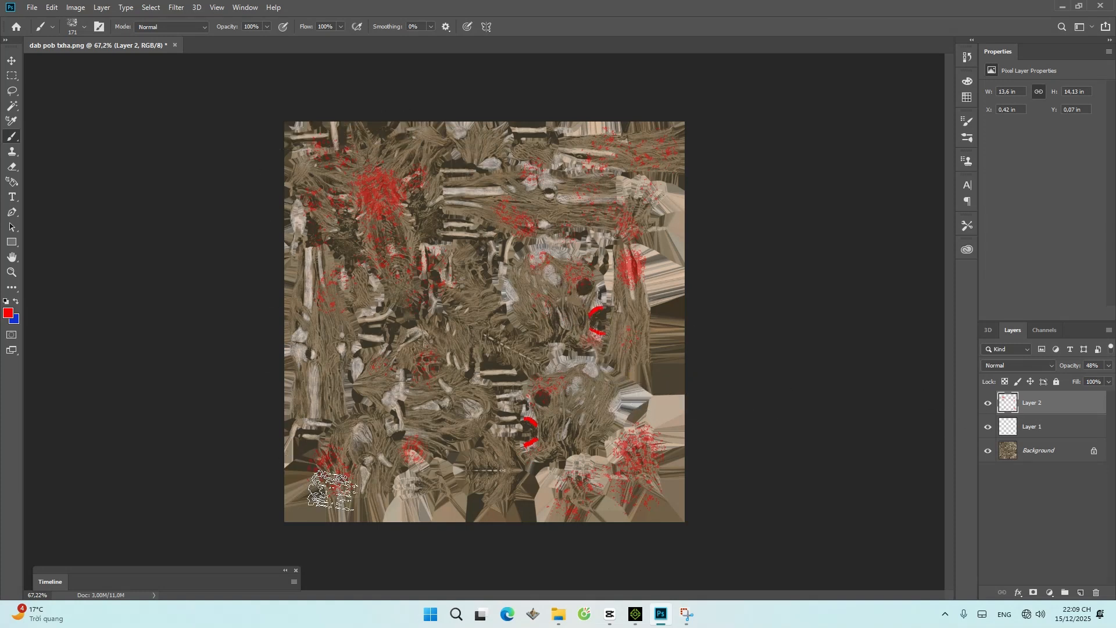
pyautogui.click(635, 614)
pyautogui.scroll(1, 939, 157)
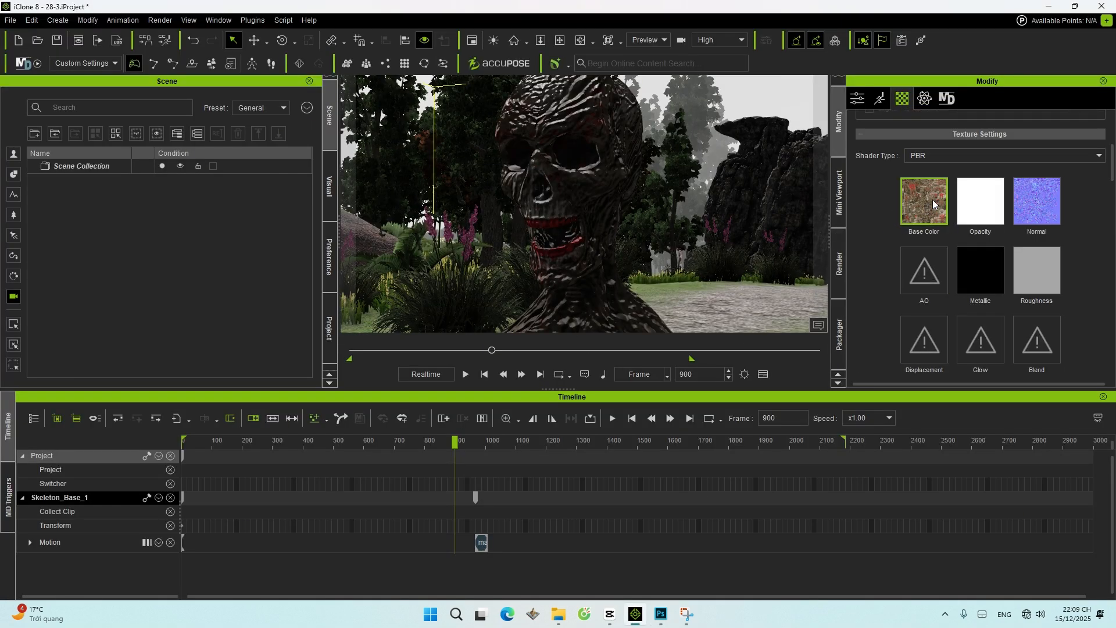
pyautogui.click(662, 616)
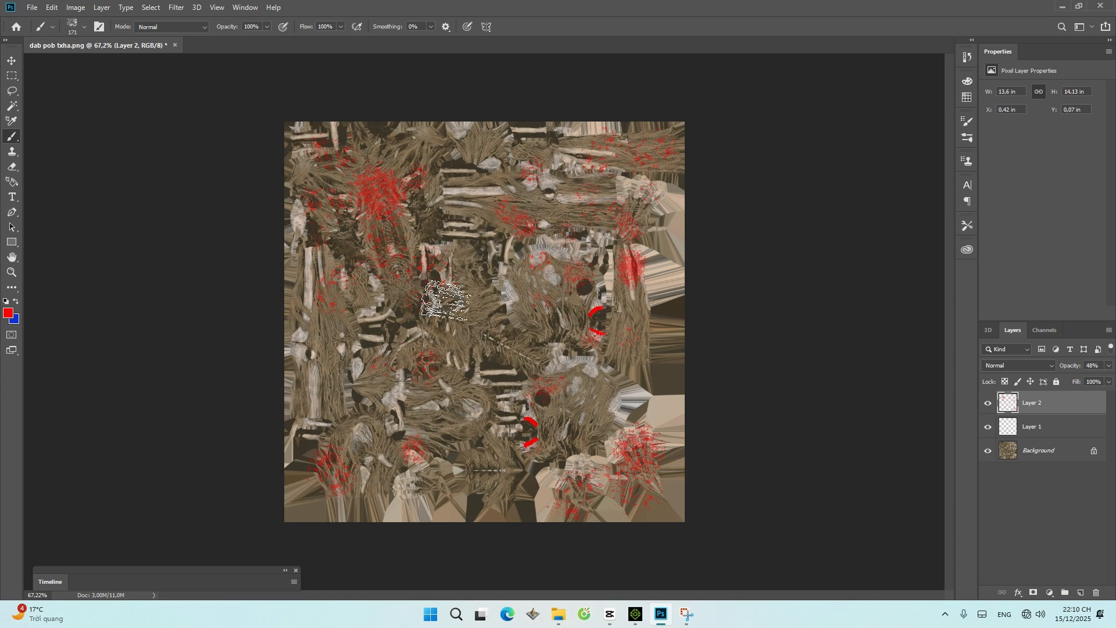
pyautogui.click(635, 618)
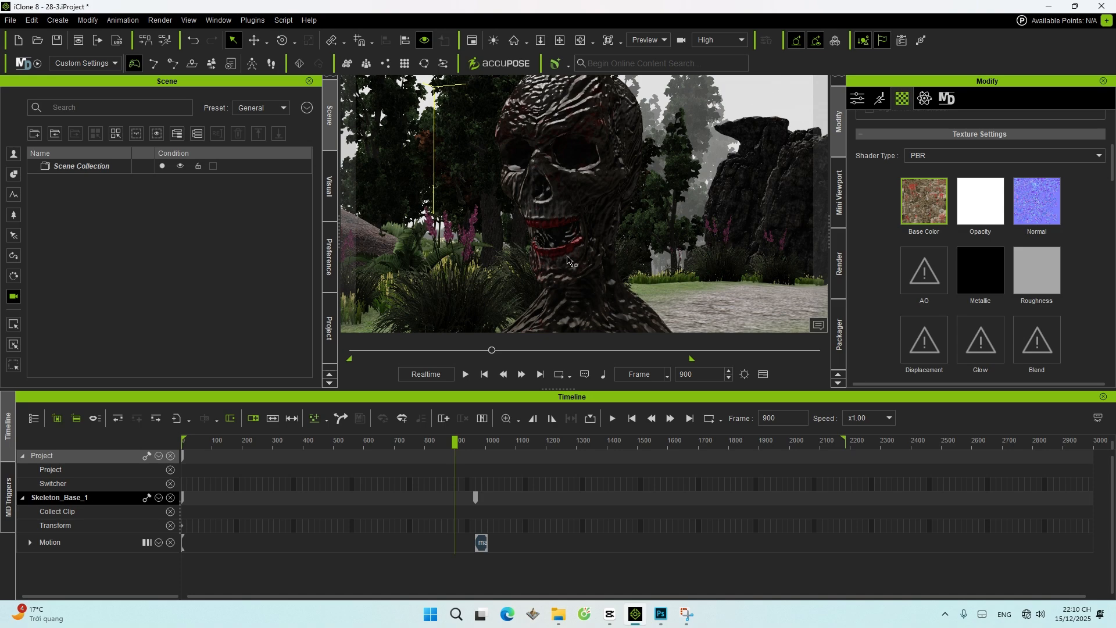
# Step: Inspect the blood splatter on the skeleton's rib cage and upper body from the front and at an angle
pyautogui.scroll(-3, 566, 255)
pyautogui.moveTo(547, 258); pyautogui.dragTo(602, 225)
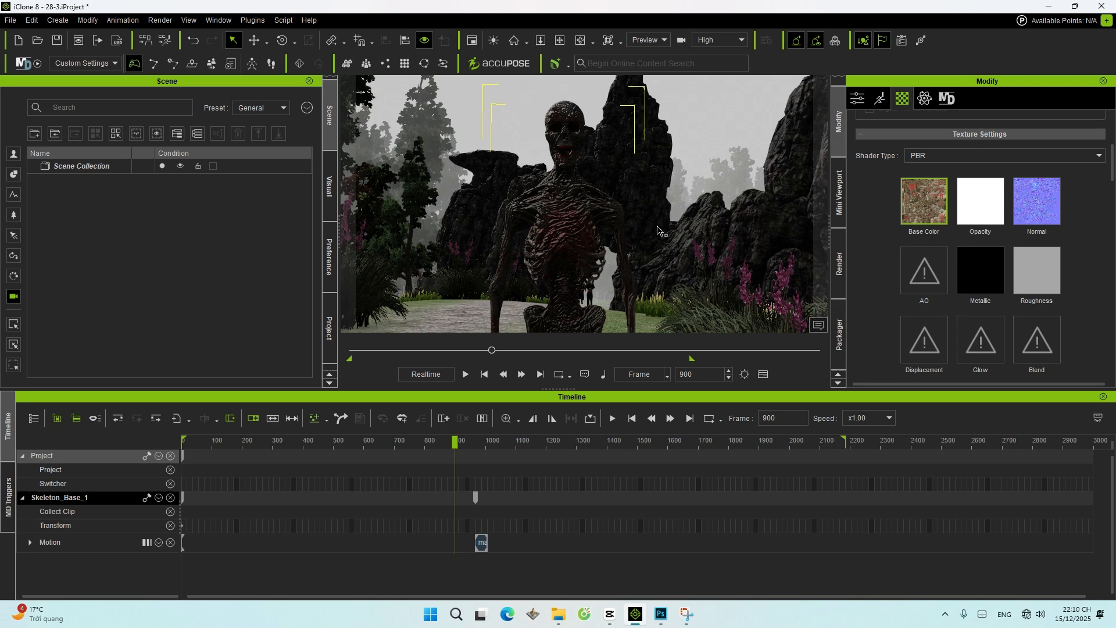
pyautogui.scroll(-3, 615, 226)
pyautogui.scroll(5, 602, 229)
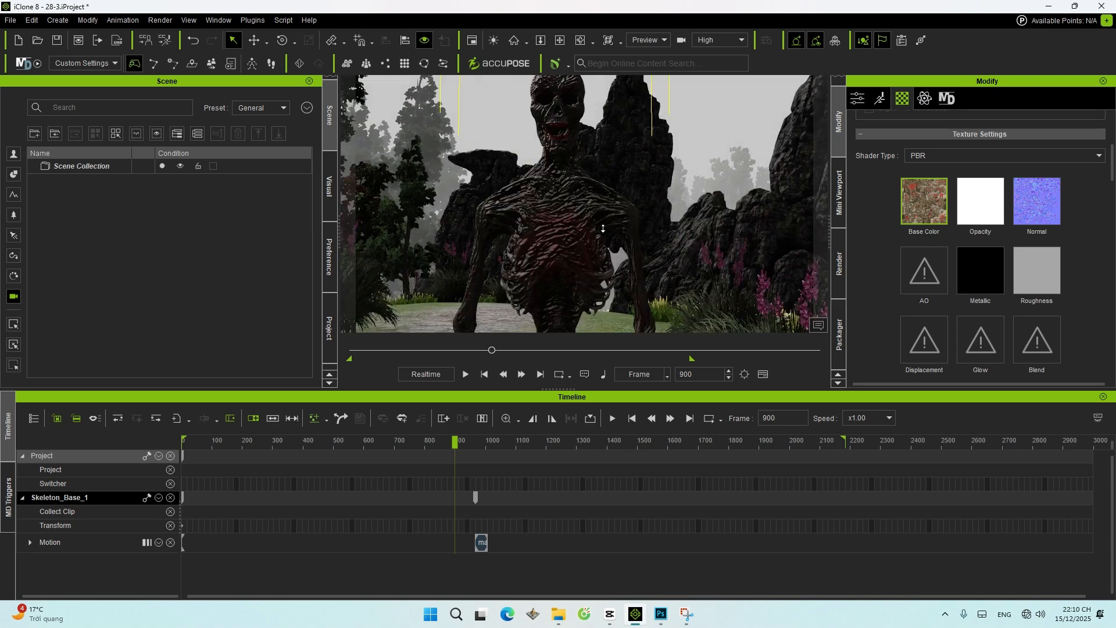
pyautogui.scroll(3, 603, 229)
pyautogui.moveTo(515, 240); pyautogui.dragTo(556, 229)
pyautogui.scroll(-6, 557, 229)
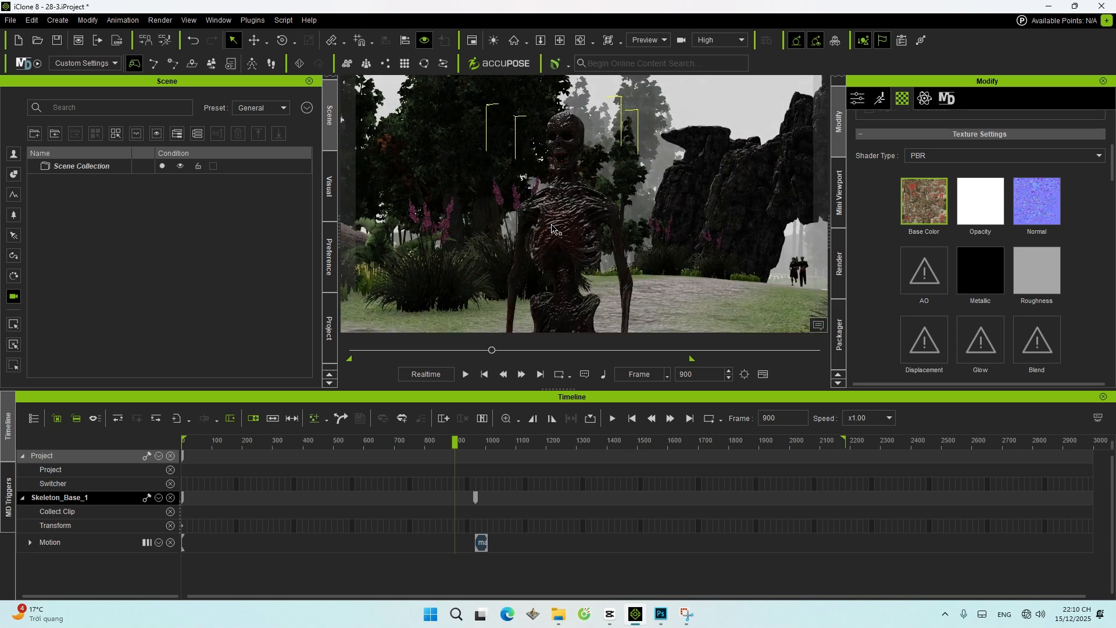
pyautogui.moveTo(708, 218); pyautogui.dragTo(577, 236)
pyautogui.click(695, 303)
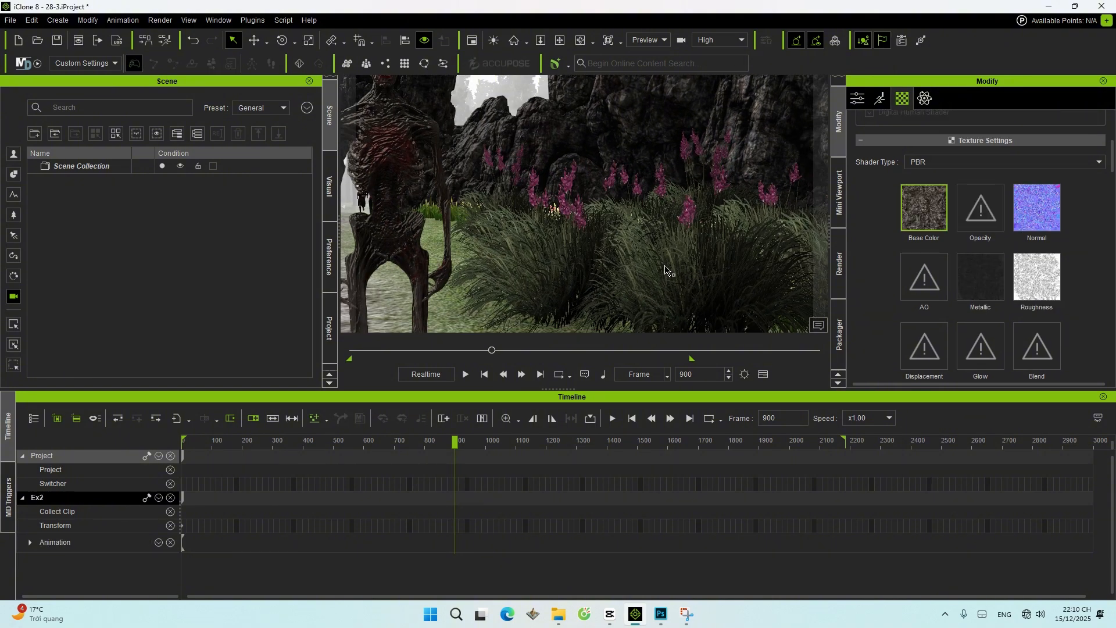
pyautogui.moveTo(669, 271); pyautogui.dragTo(640, 244)
pyautogui.click(498, 294)
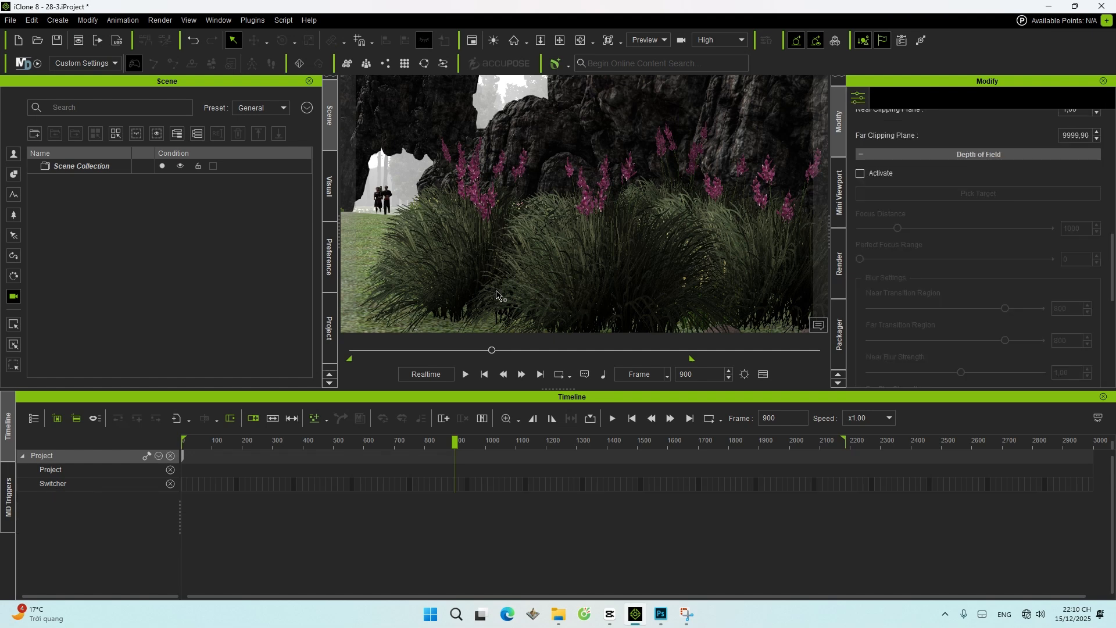
pyautogui.click(469, 272)
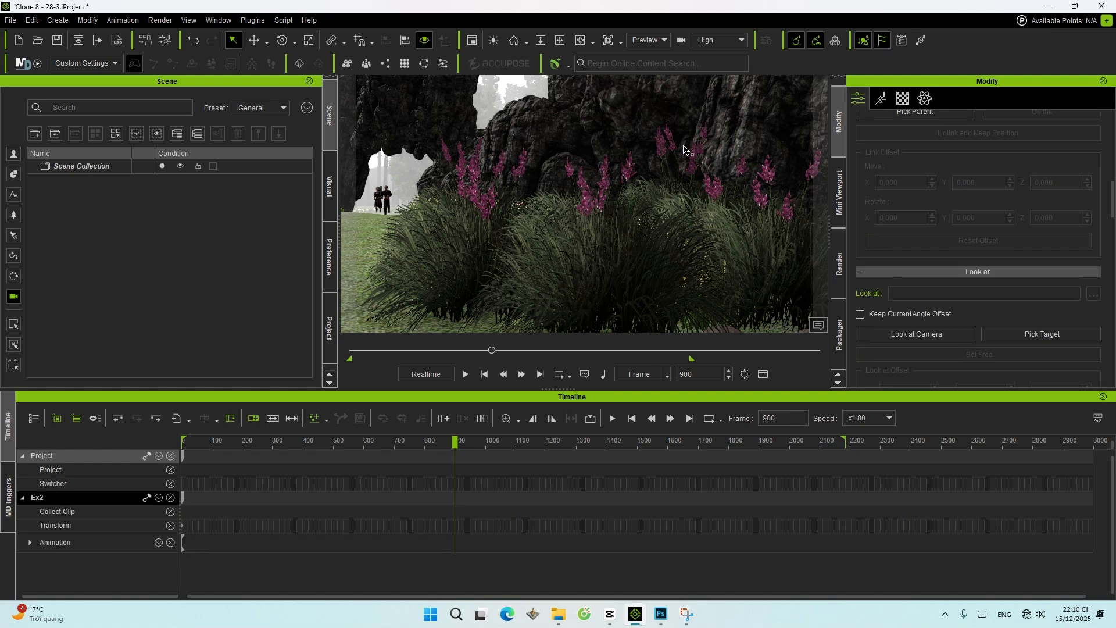
pyautogui.moveTo(446, 206); pyautogui.dragTo(486, 227)
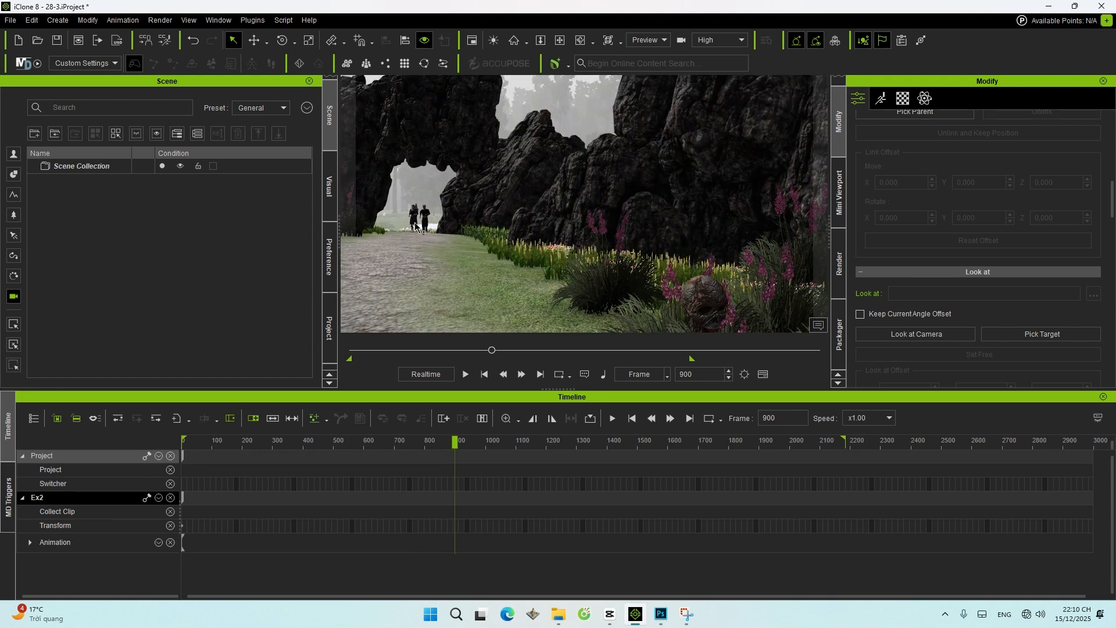